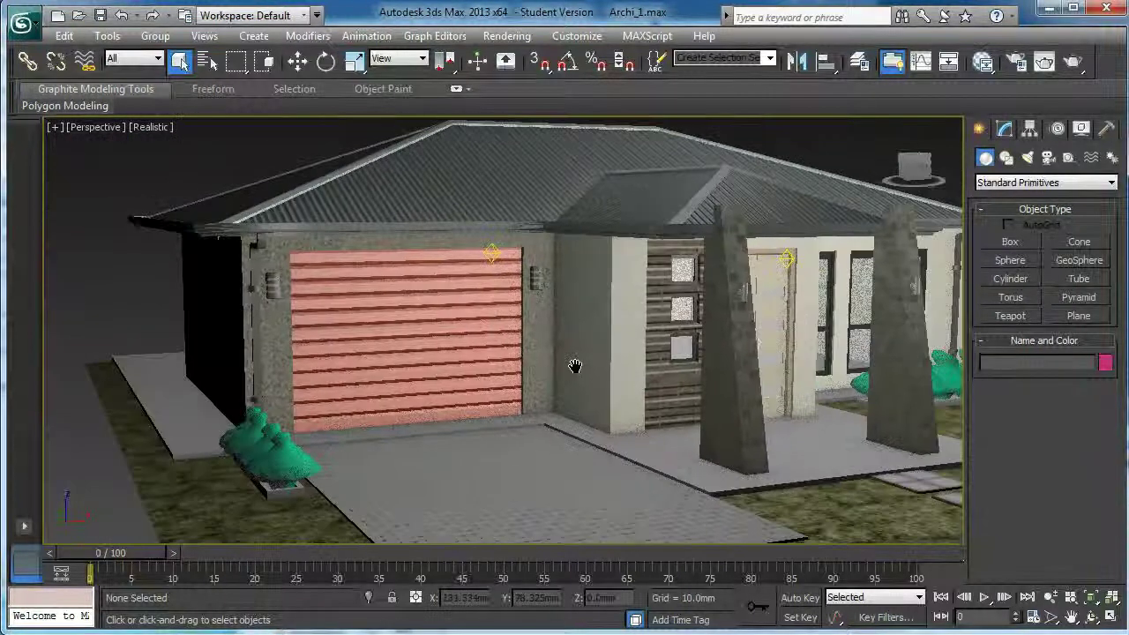
# - Select the four plants in the garden bed below the front windows and examine them up close
pyautogui.moveTo(349, 272)
pyautogui.keyDown('alt'); pyautogui.mouseDown(button='middle')
pyautogui.moveTo(406, 267)
pyautogui.moveTo(260, 275)
pyautogui.moveTo(371, 272)
pyautogui.mouseUp(button='middle'); pyautogui.keyUp('alt')
pyautogui.scroll(-3, 371, 271)
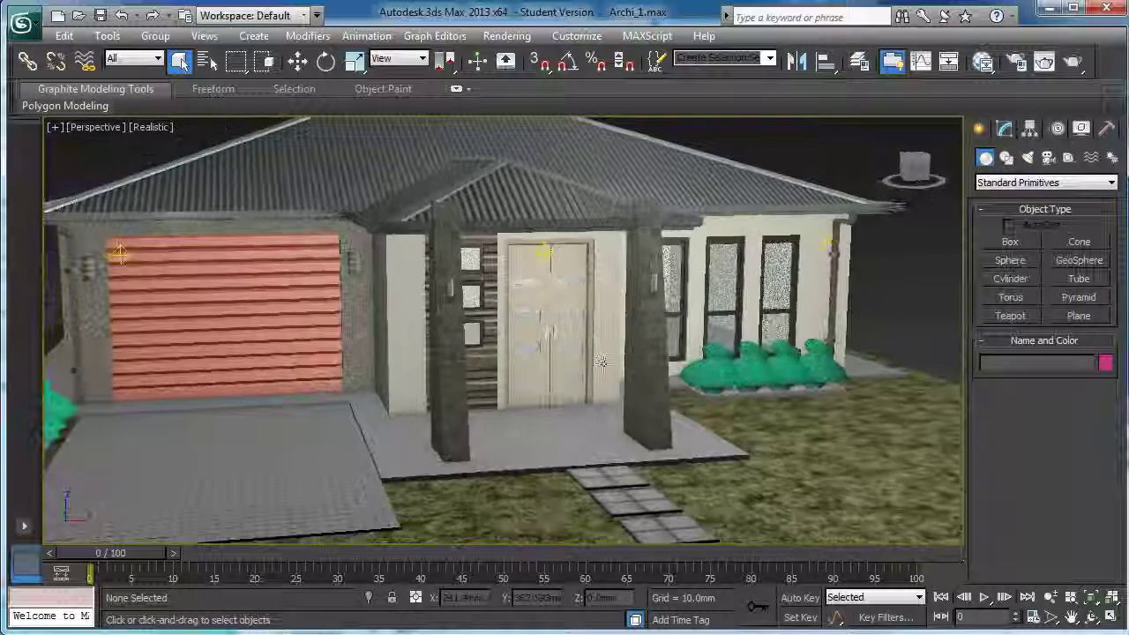
pyautogui.click(818, 368)
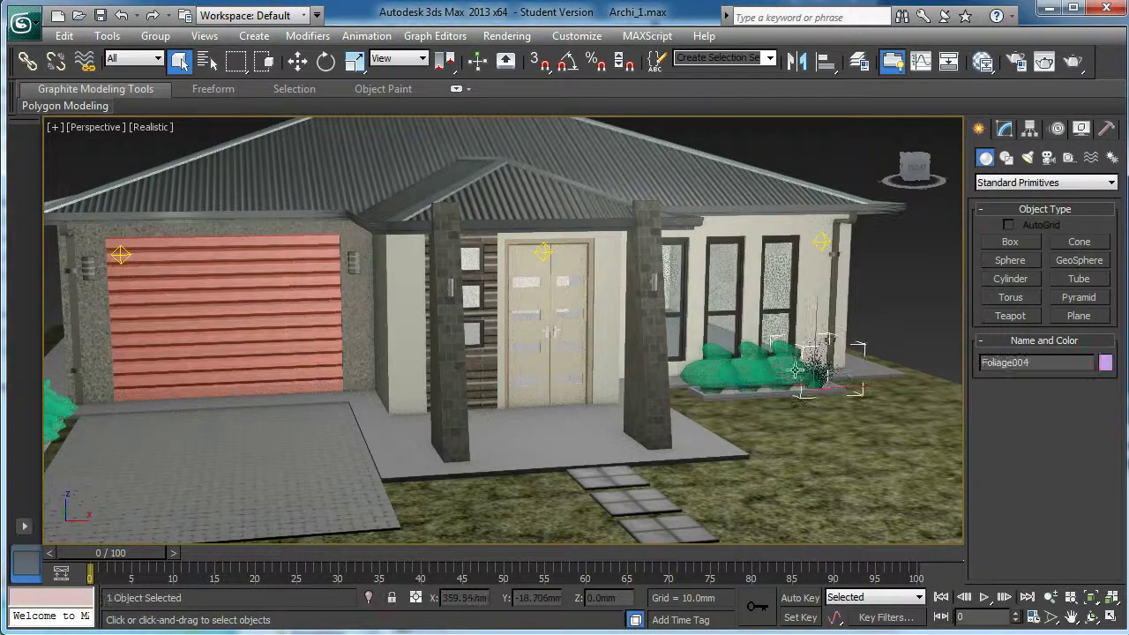
pyautogui.keyDown('alt'); pyautogui.moveTo(802, 372); pyautogui.dragTo(804, 395, button='middle'); pyautogui.keyUp('alt')
pyautogui.keyDown('ctrl'); pyautogui.click(776, 372); pyautogui.keyUp('ctrl')
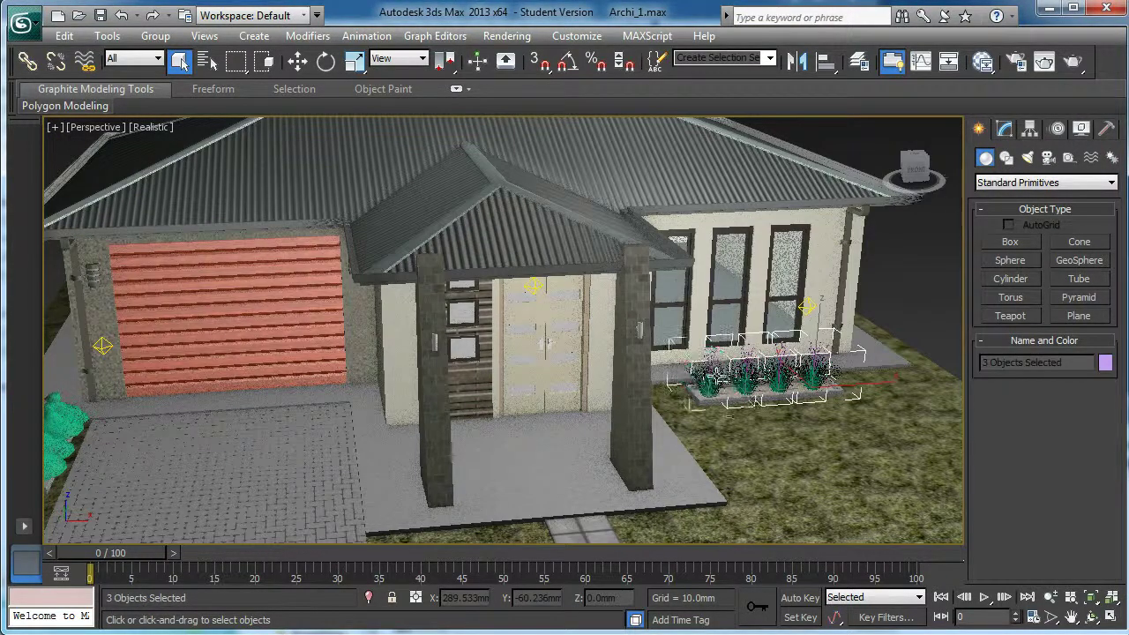
pyautogui.keyDown('alt'); pyautogui.moveTo(739, 417); pyautogui.dragTo(713, 396, button='middle'); pyautogui.keyUp('alt')
pyautogui.scroll(3, 728, 292)
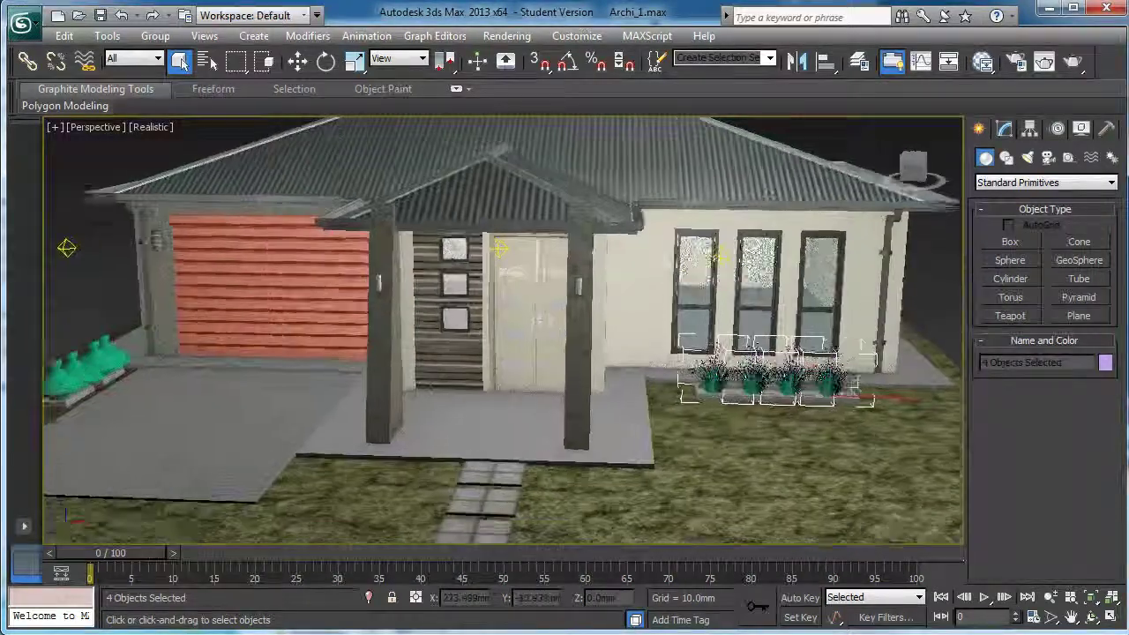
pyautogui.moveTo(810, 320); pyautogui.dragTo(665, 312, button='middle')
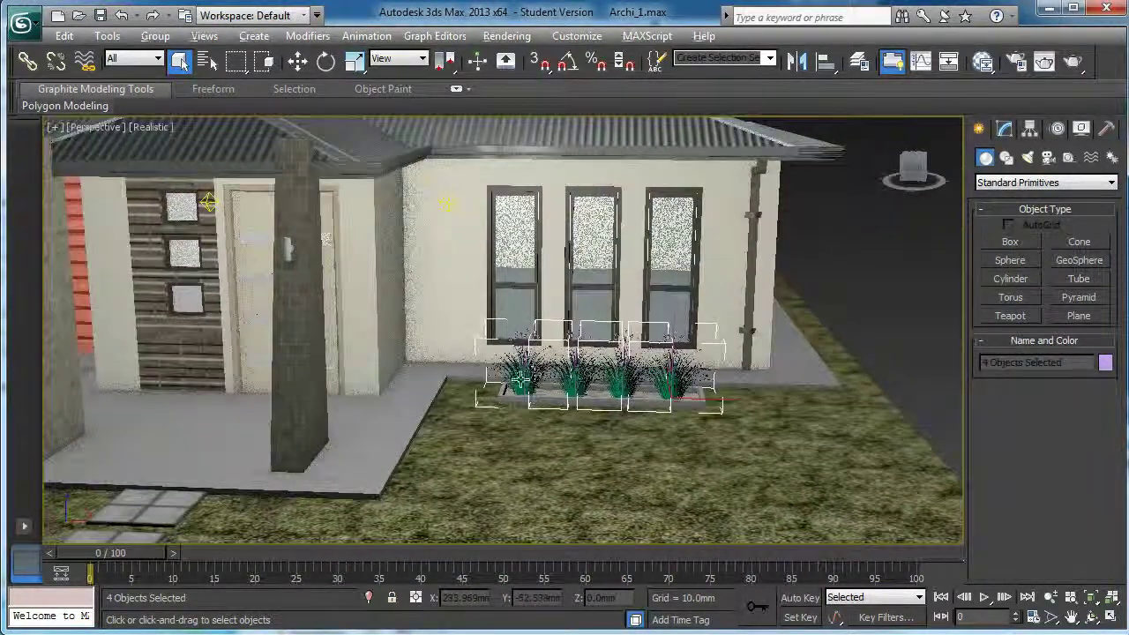
pyautogui.keyDown('alt'); pyautogui.moveTo(524, 375); pyautogui.dragTo(794, 344, button='middle'); pyautogui.keyUp('alt')
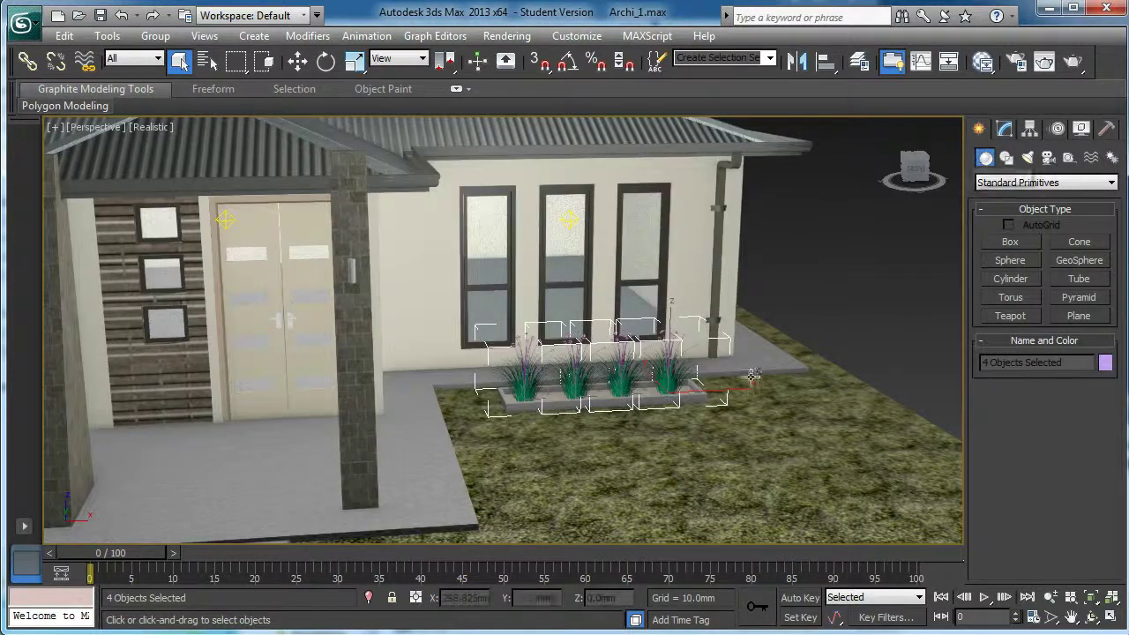
# - Place a Society Garlic foliage plant from the AEC Extended objects on the lawn in front of the garden bed
pyautogui.click(1027, 183)
pyautogui.click(993, 132)
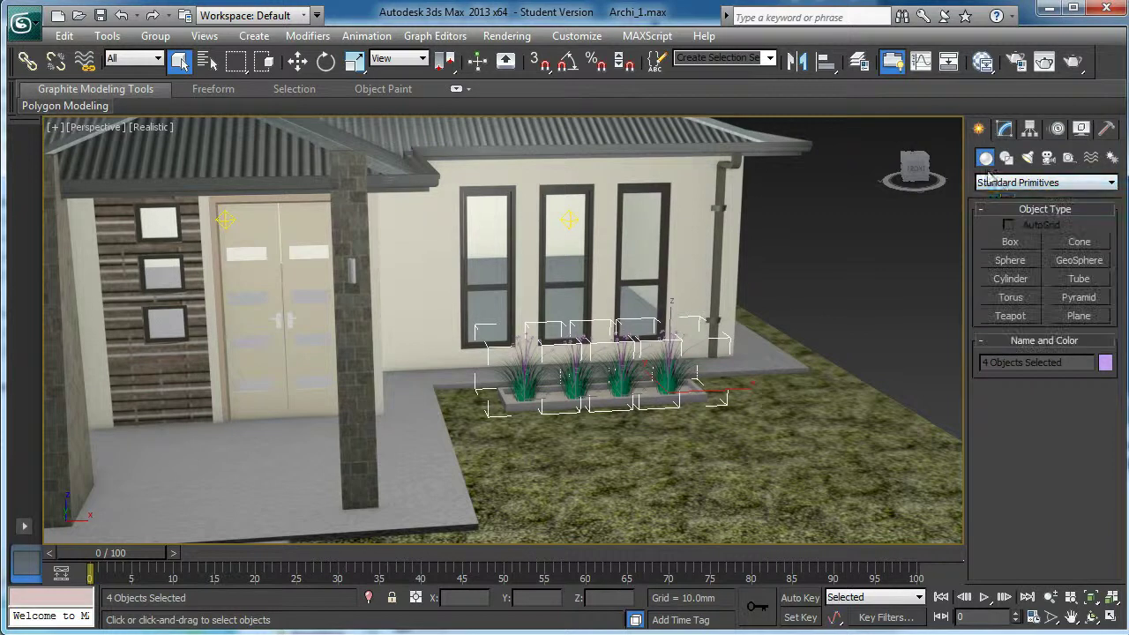
pyautogui.click(988, 183)
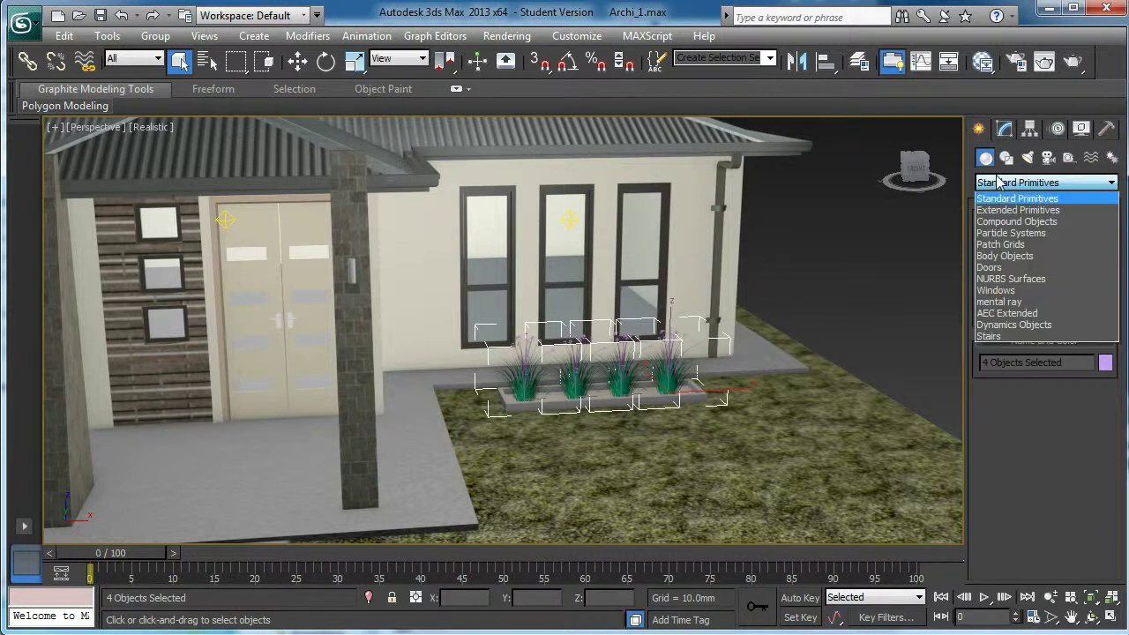
pyautogui.click(996, 313)
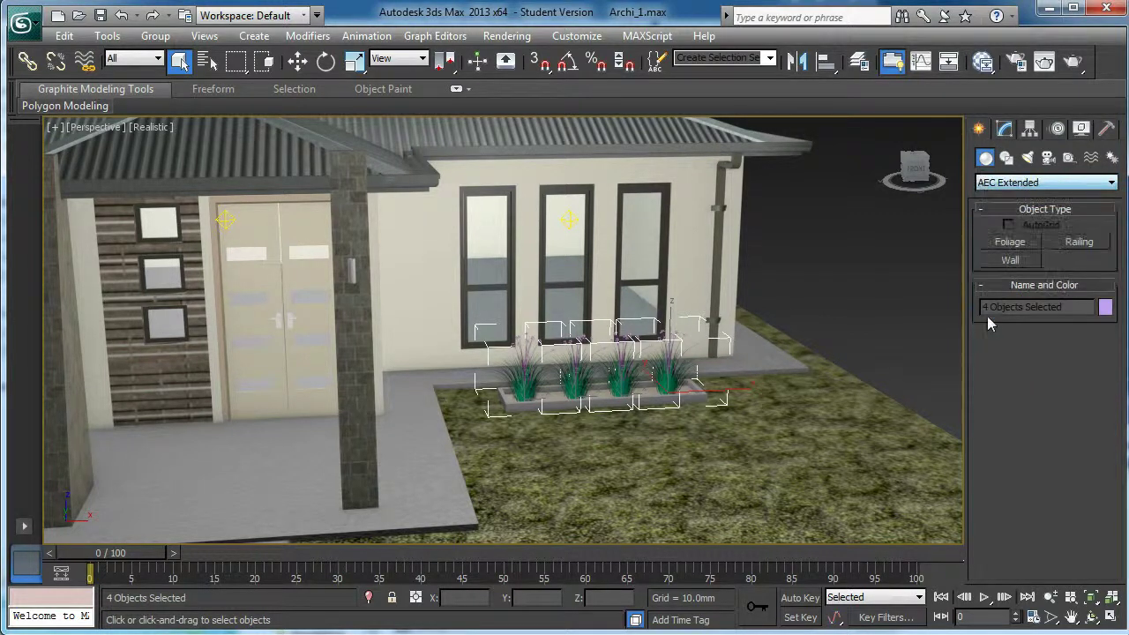
pyautogui.click(1012, 244)
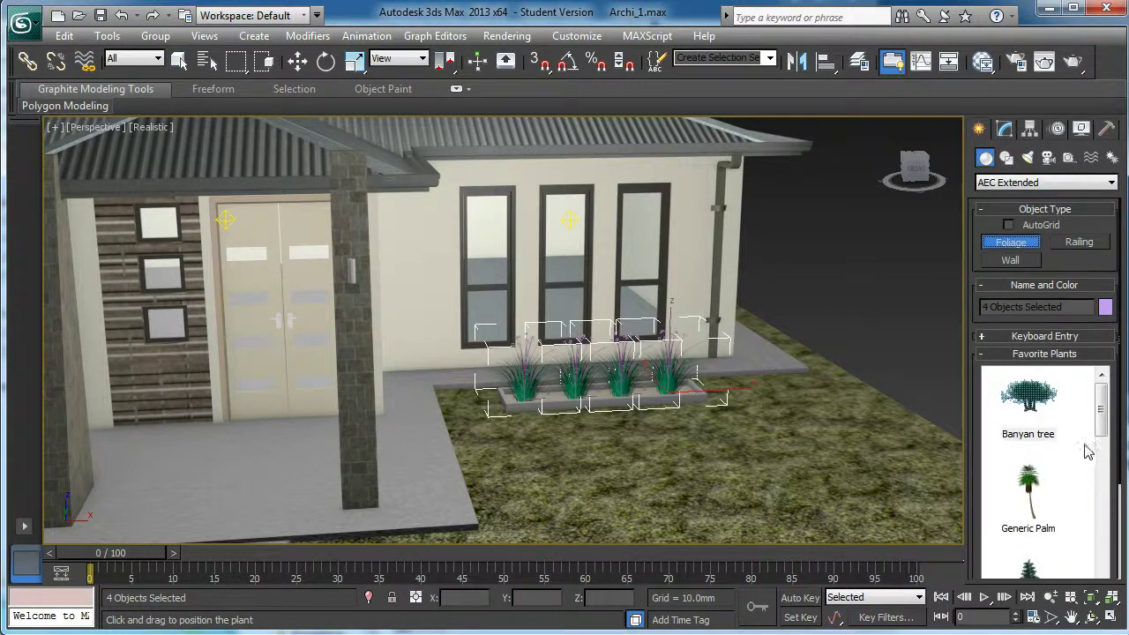
pyautogui.moveTo(1102, 409); pyautogui.dragTo(1113, 572)
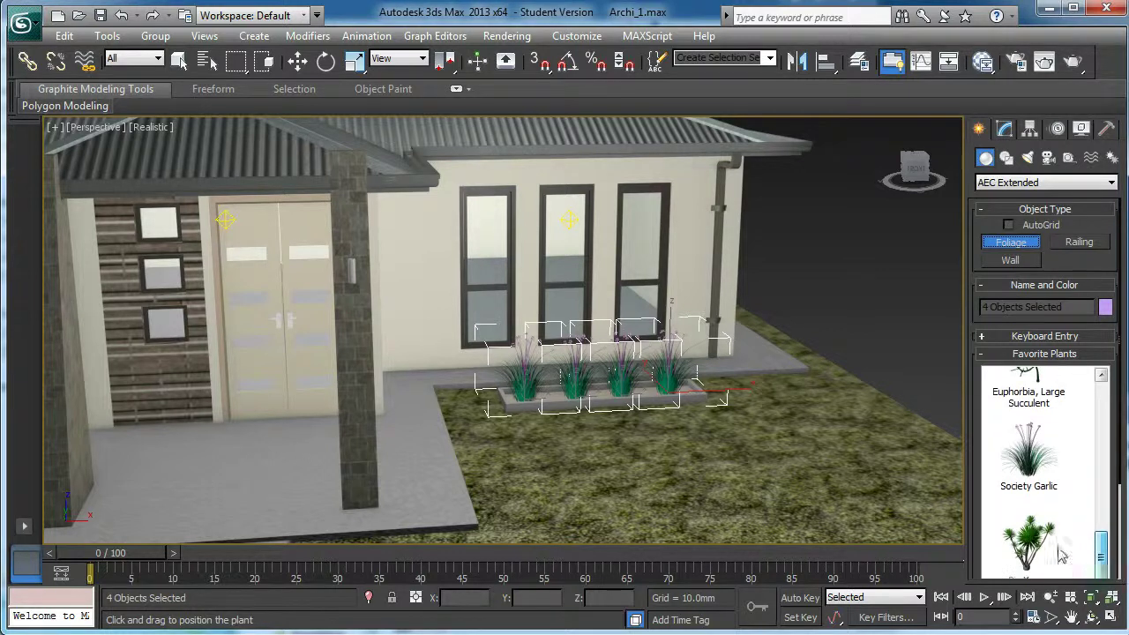
pyautogui.click(1059, 477)
pyautogui.click(671, 466)
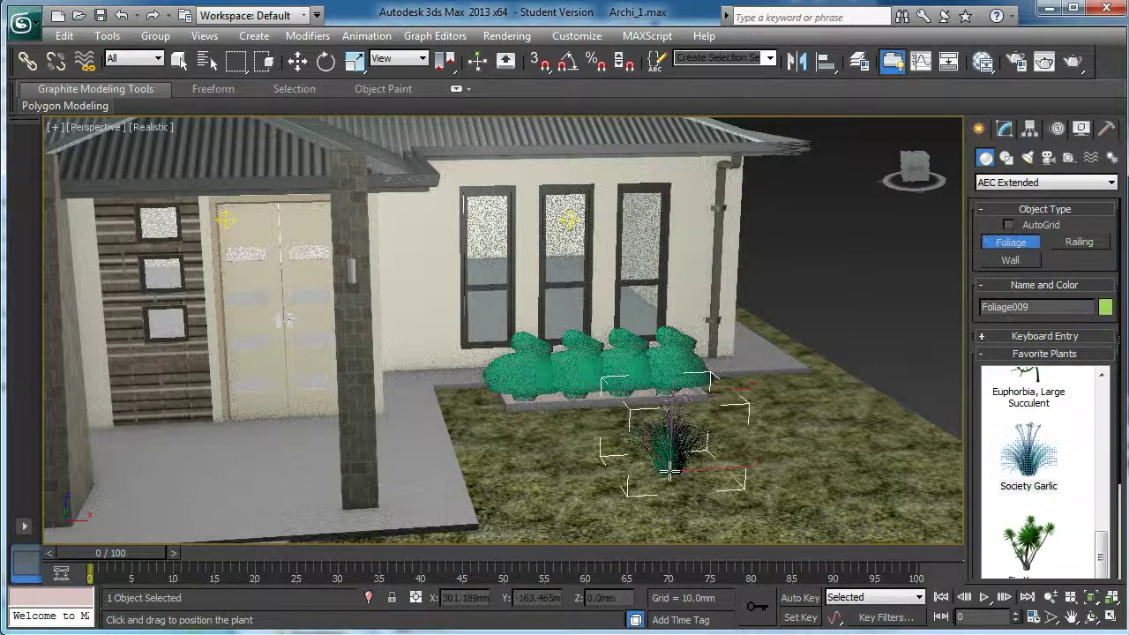
# - Examine the foliage parameters of the new plant on the lawn and delete the plant
pyautogui.click(1006, 129)
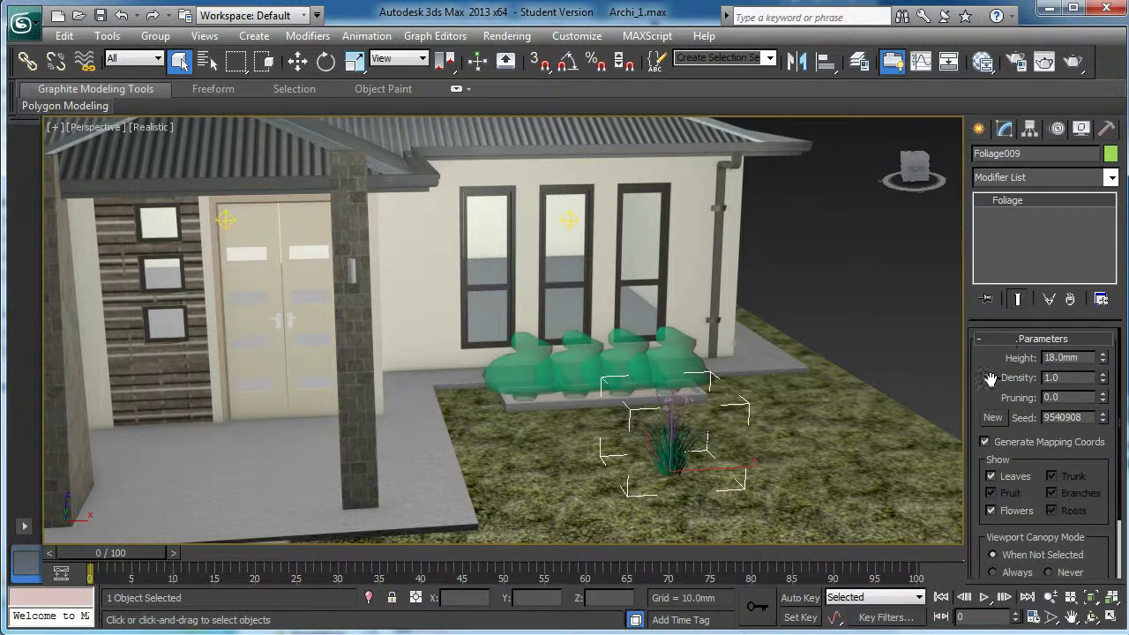
pyautogui.moveTo(991, 379); pyautogui.dragTo(995, 421)
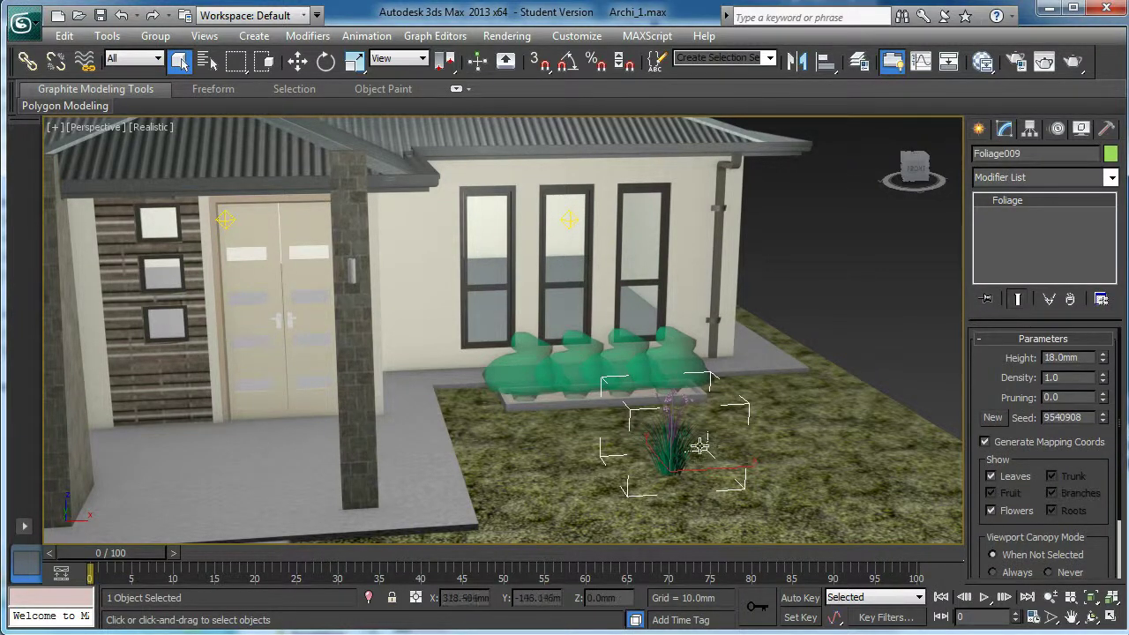
pyautogui.moveTo(700, 446)
pyautogui.keyDown('alt'); pyautogui.mouseDown(button='middle')
pyautogui.moveTo(788, 234)
pyautogui.moveTo(680, 457)
pyautogui.mouseUp(button='middle'); pyautogui.keyUp('alt')
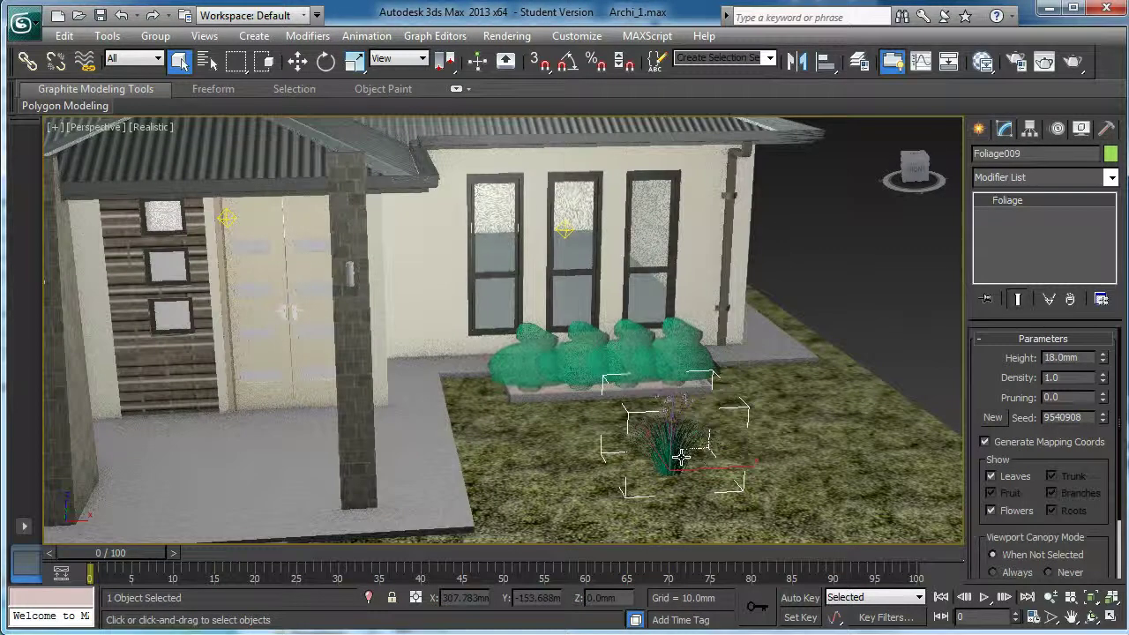
pyautogui.press('Delete')
# - Restrict selection to lights and delete the lights around the house
pyautogui.keyDown('alt'); pyautogui.moveTo(465, 393); pyautogui.dragTo(807, 381, button='middle'); pyautogui.keyUp('alt')
pyautogui.scroll(-2, 619, 458)
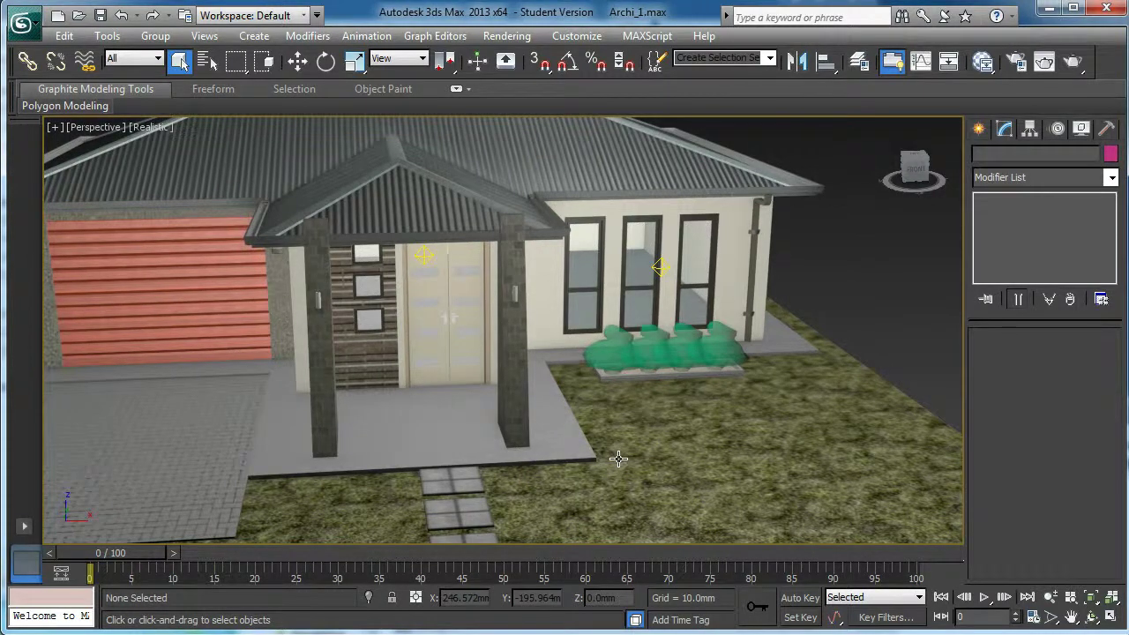
pyautogui.keyDown('alt'); pyautogui.moveTo(665, 455); pyautogui.dragTo(647, 434, button='middle'); pyautogui.keyUp('alt')
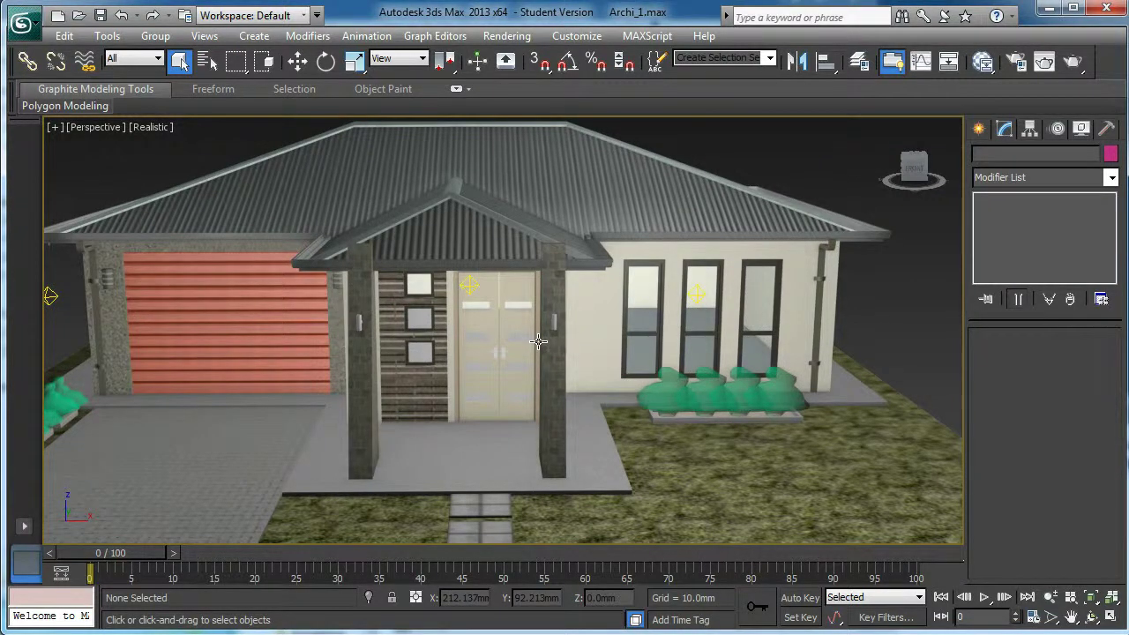
pyautogui.scroll(-2, 487, 333)
pyautogui.moveTo(388, 405); pyautogui.dragTo(608, 335, button='middle')
pyautogui.keyDown('alt'); pyautogui.moveTo(489, 369); pyautogui.dragTo(457, 375, button='middle'); pyautogui.keyUp('alt')
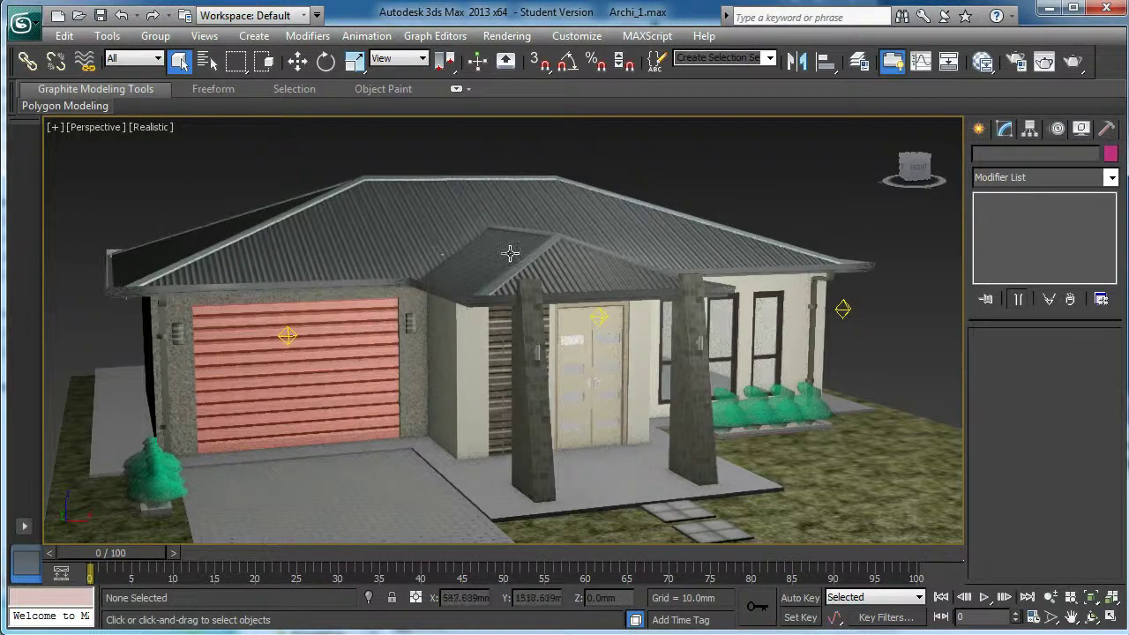
pyautogui.scroll(-2, 458, 284)
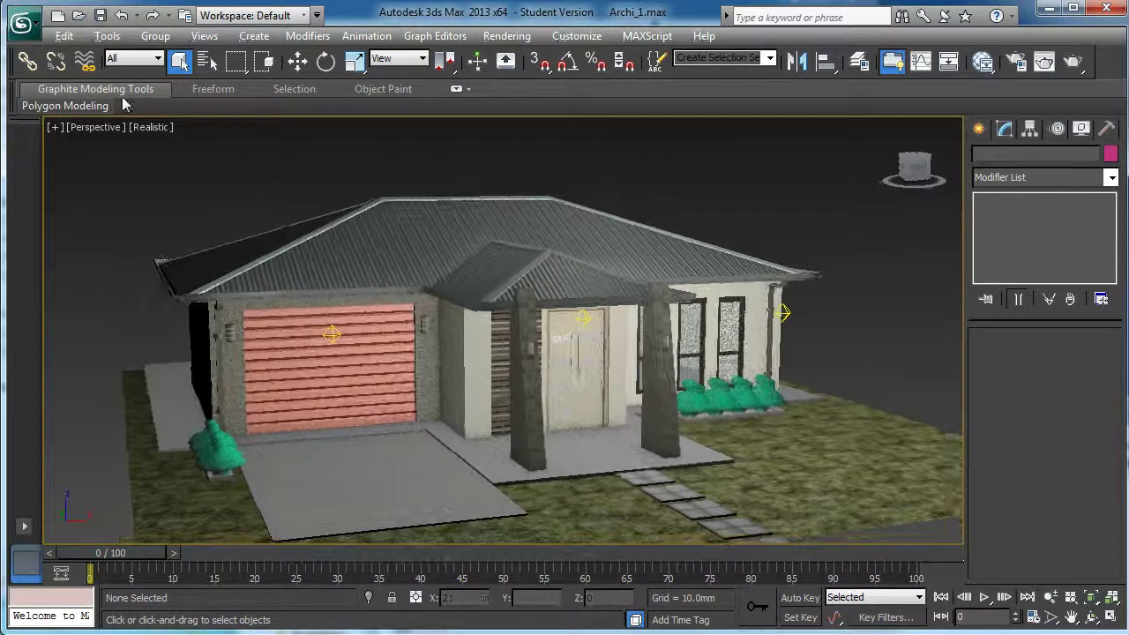
pyautogui.click(158, 60)
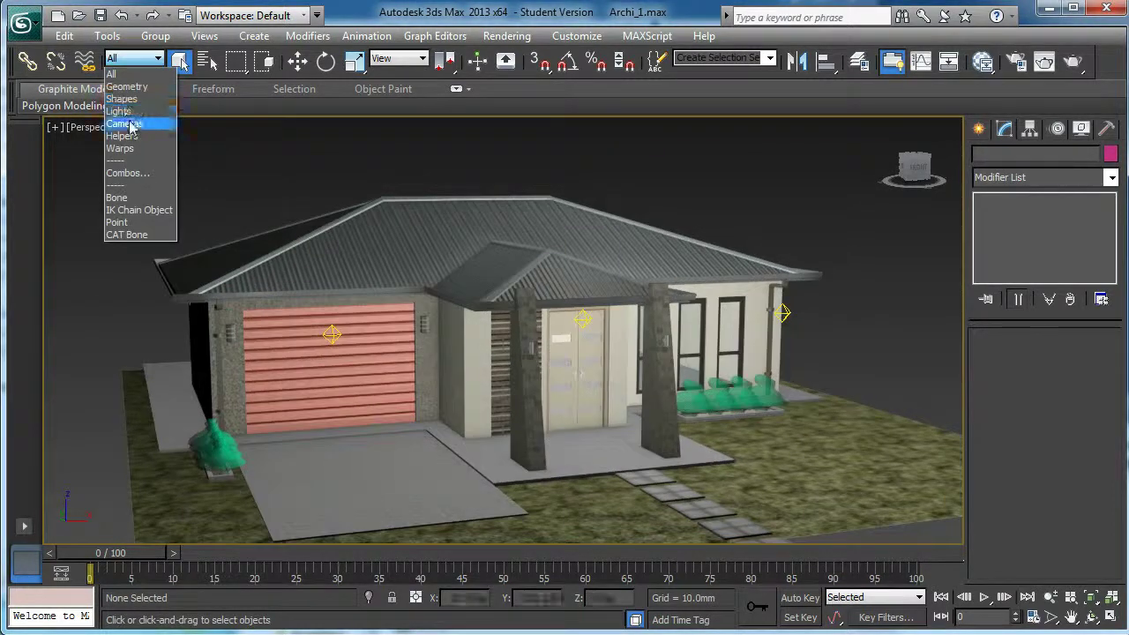
pyautogui.click(119, 111)
pyautogui.hotkey('shift', 'z')
pyautogui.moveTo(156, 184); pyautogui.dragTo(866, 373)
pyautogui.press('Delete')
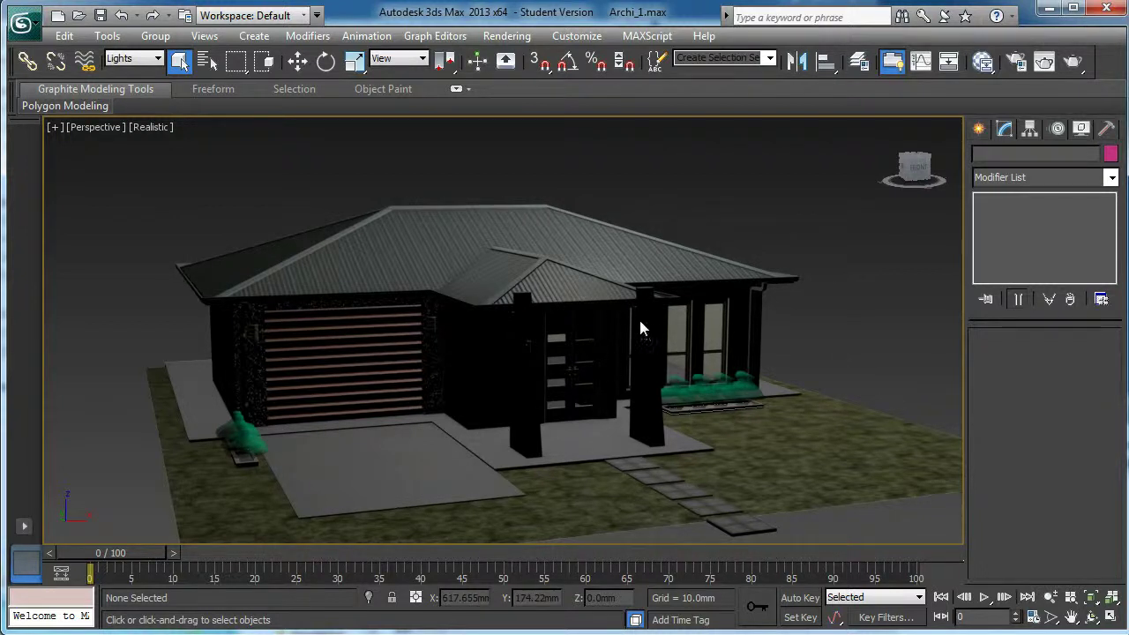
# - Delete the remaining omni light high above the house
pyautogui.scroll(3, 612, 307)
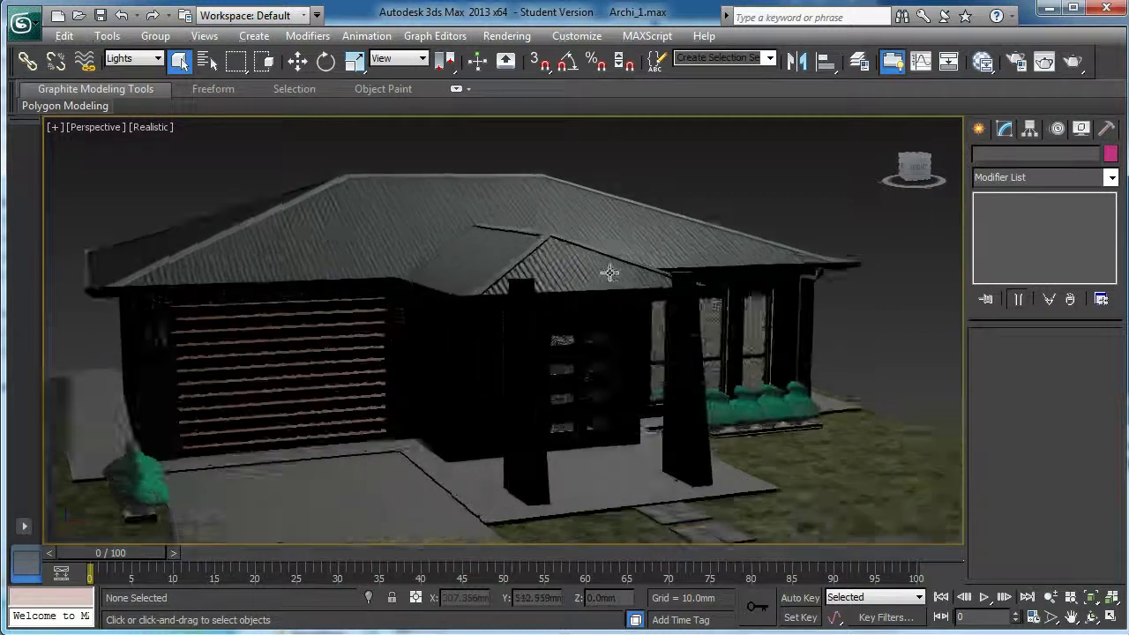
pyautogui.scroll(-4, 610, 274)
pyautogui.moveTo(231, 166); pyautogui.dragTo(704, 143)
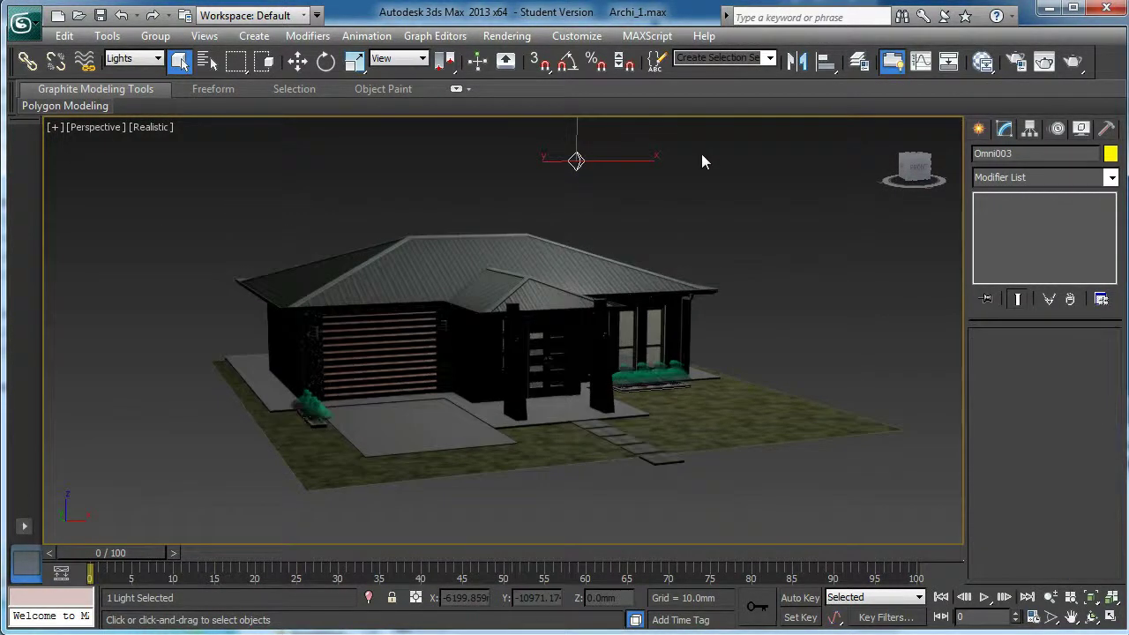
pyautogui.click(701, 162)
# - Frame the front of the house in the Perspective view of the four-viewport layout, test-render it and close the rendered image
pyautogui.scroll(4, 554, 325)
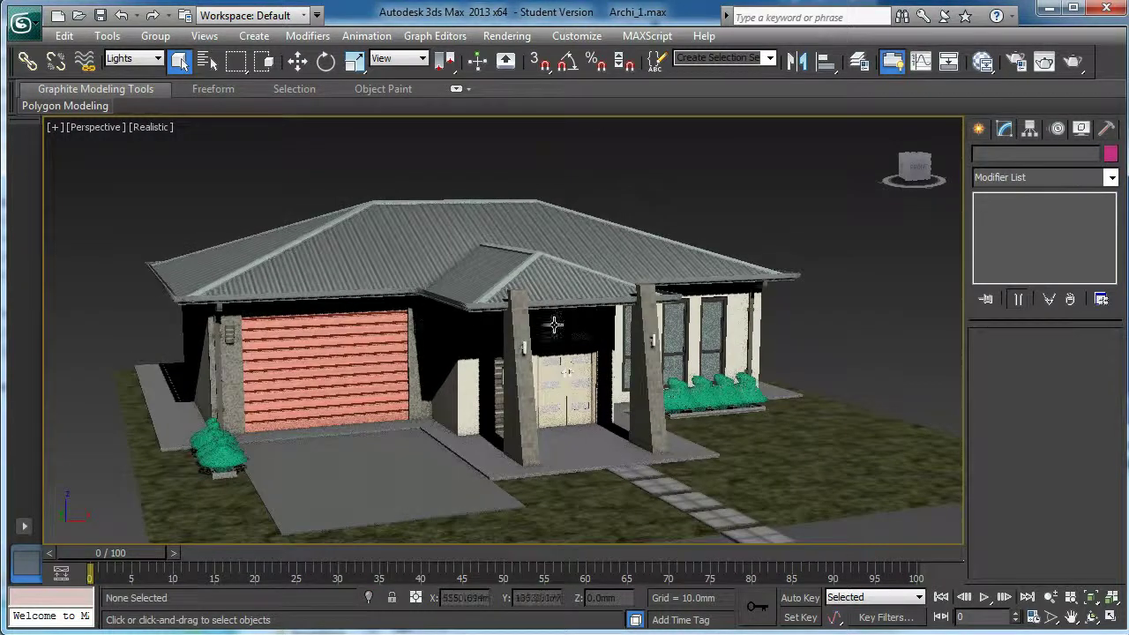
pyautogui.keyDown('alt'); pyautogui.moveTo(554, 325); pyautogui.dragTo(571, 302, button='middle'); pyautogui.keyUp('alt')
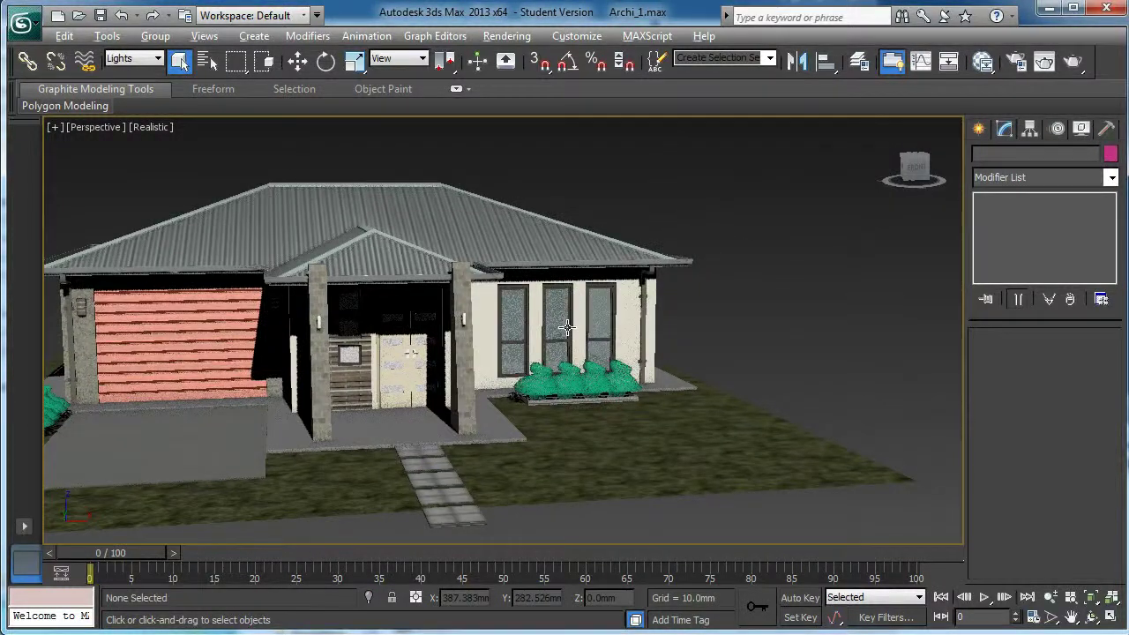
pyautogui.hotkey('alt', 'w')
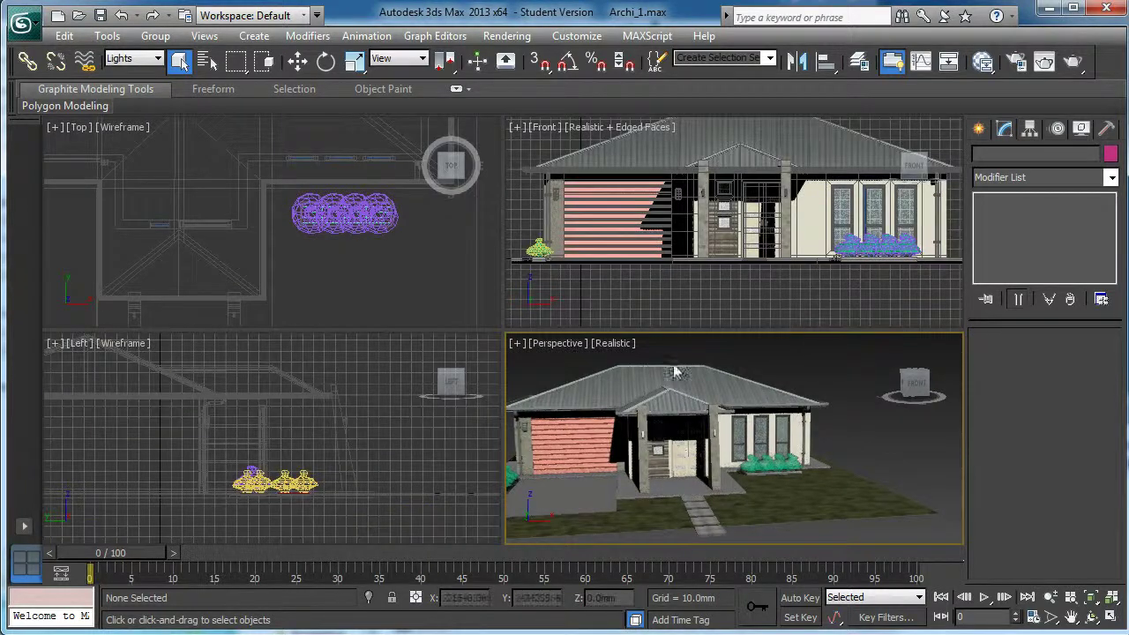
pyautogui.scroll(2, 728, 408)
pyautogui.moveTo(728, 408); pyautogui.dragTo(674, 408, button='middle')
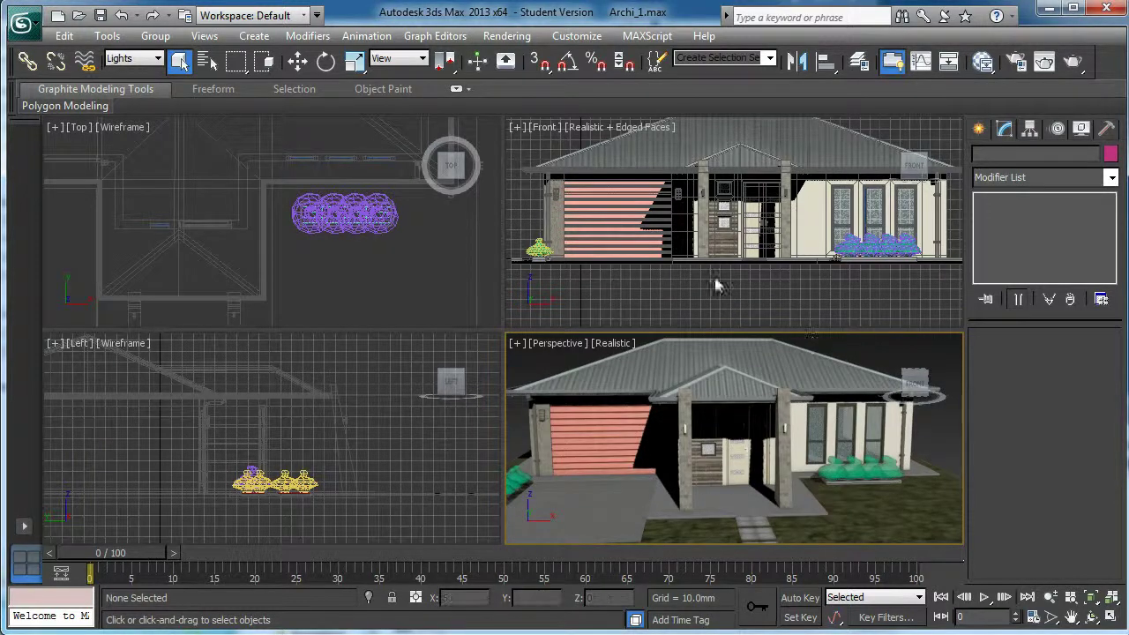
pyautogui.keyDown('alt'); pyautogui.moveTo(595, 389); pyautogui.dragTo(585, 386, button='middle'); pyautogui.keyUp('alt')
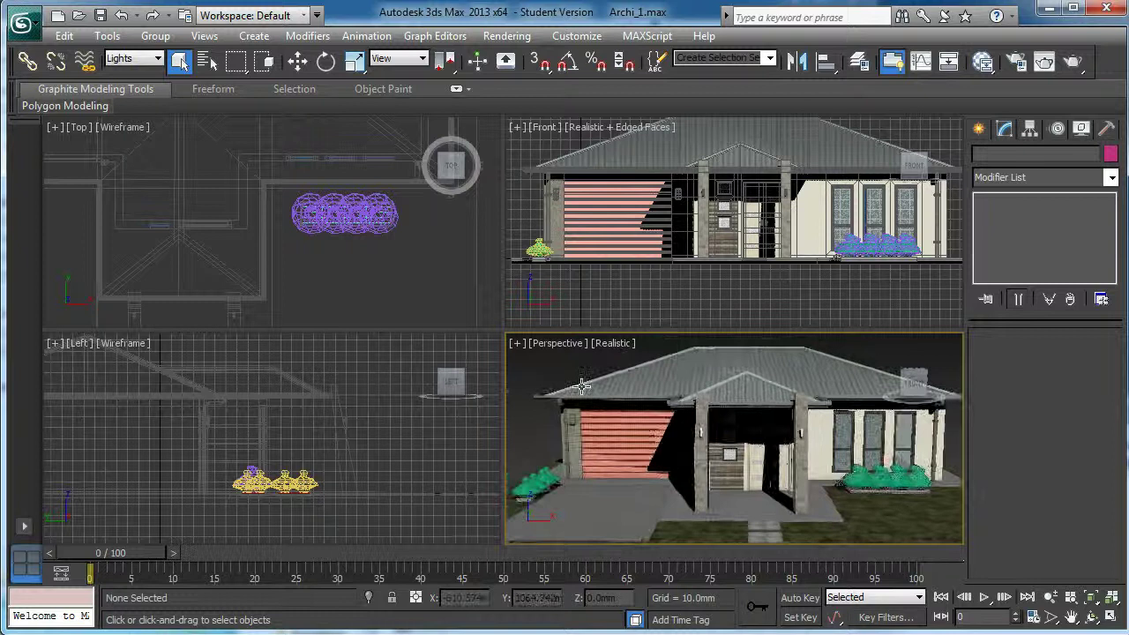
pyautogui.click(1072, 60)
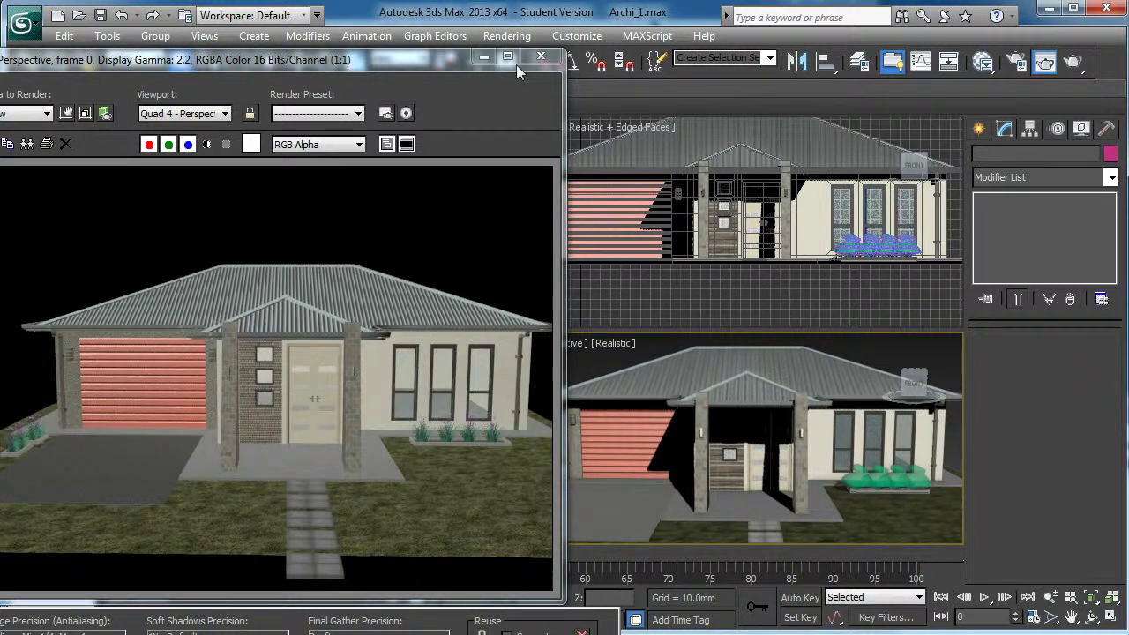
pyautogui.click(541, 59)
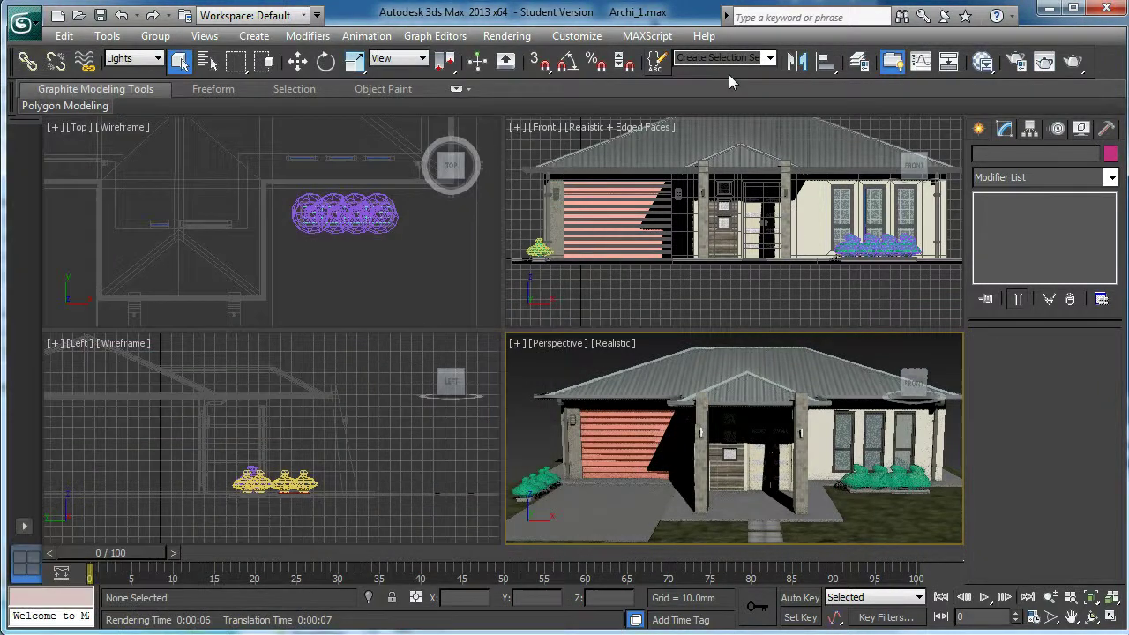
# - Set the render output width to 1200 in the render setup
pyautogui.click(1015, 62)
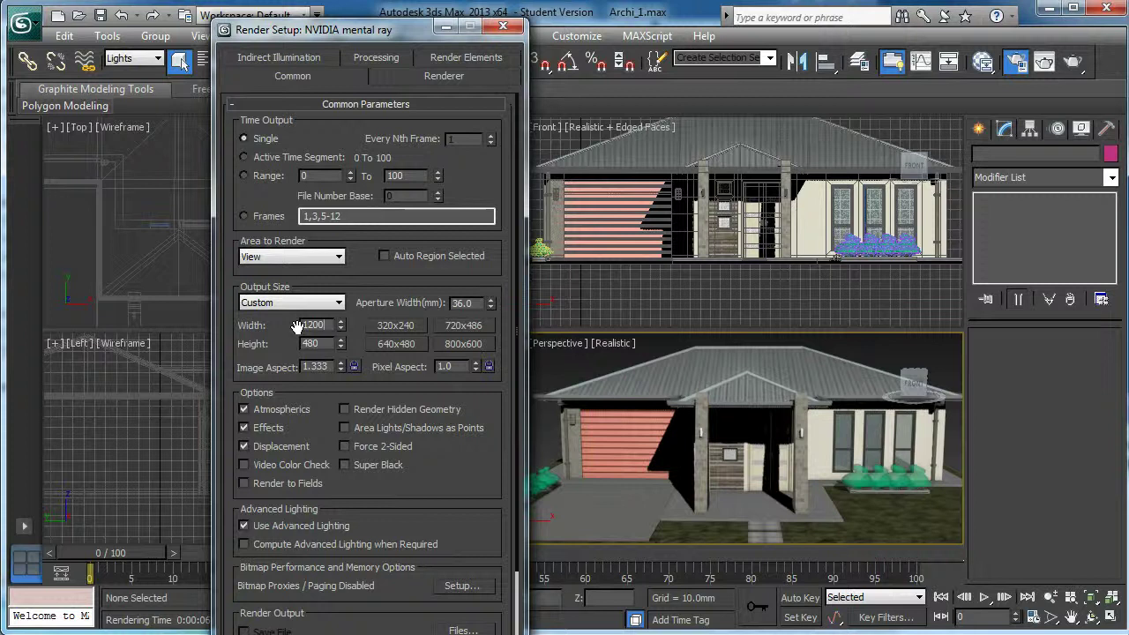
pyautogui.press('Return')
pyautogui.click(492, 31)
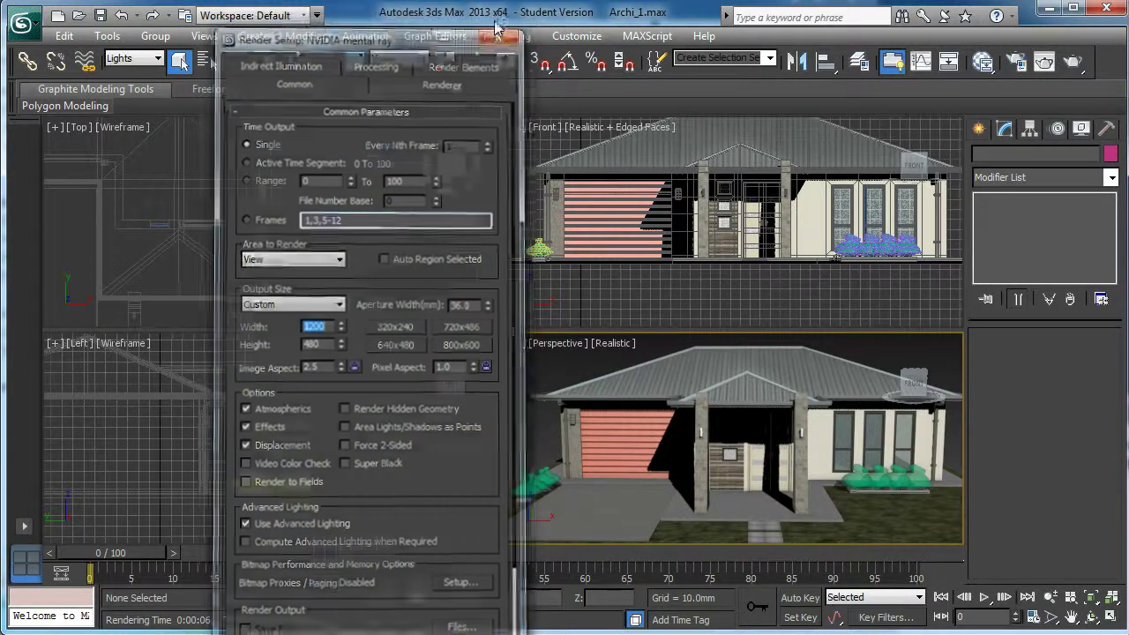
# - Show safe frames in the Perspective viewport, maximize it and open its view options
pyautogui.click(558, 345)
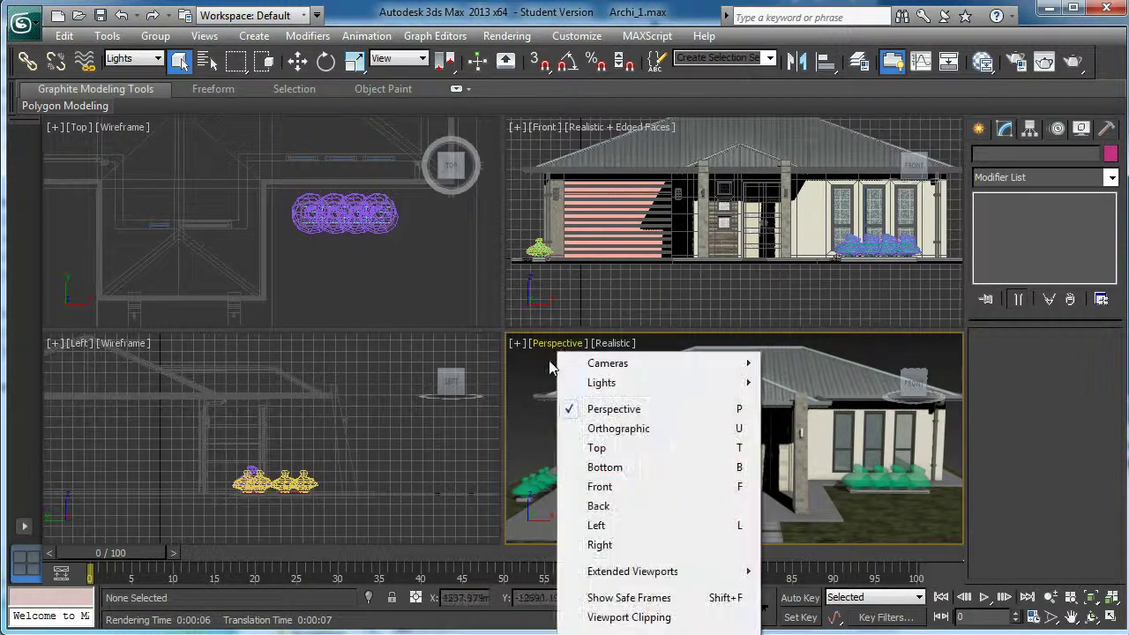
pyautogui.click(623, 599)
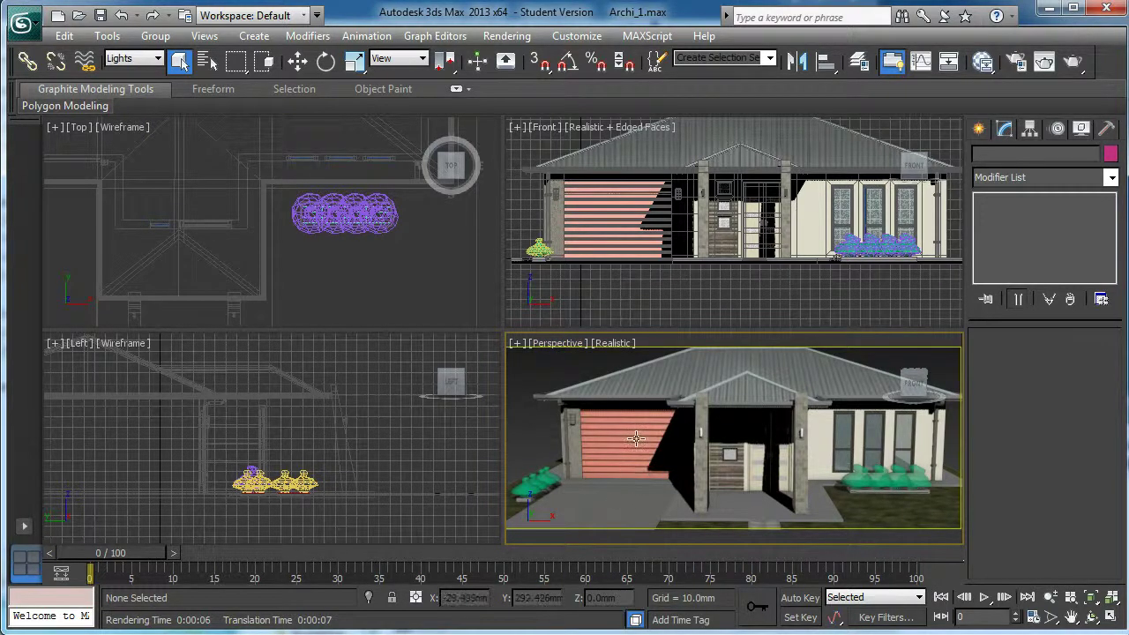
pyautogui.hotkey('alt', 'w')
pyautogui.click(108, 128)
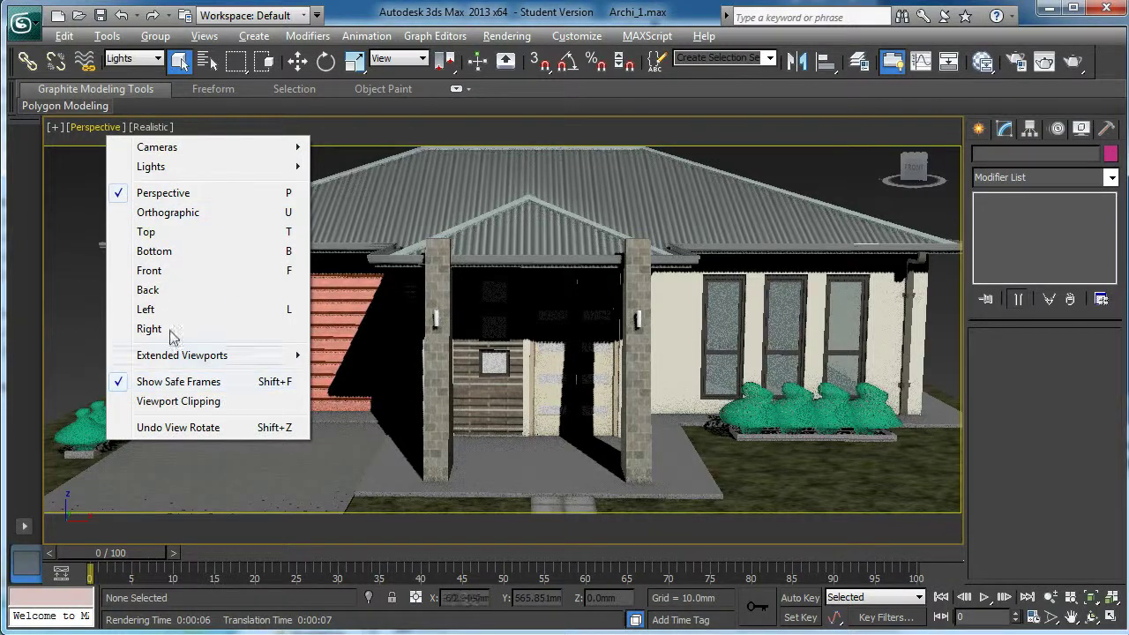
# - Frame the whole front of the house inside the Perspective safe frame, viewed from slightly above
pyautogui.click(52, 233)
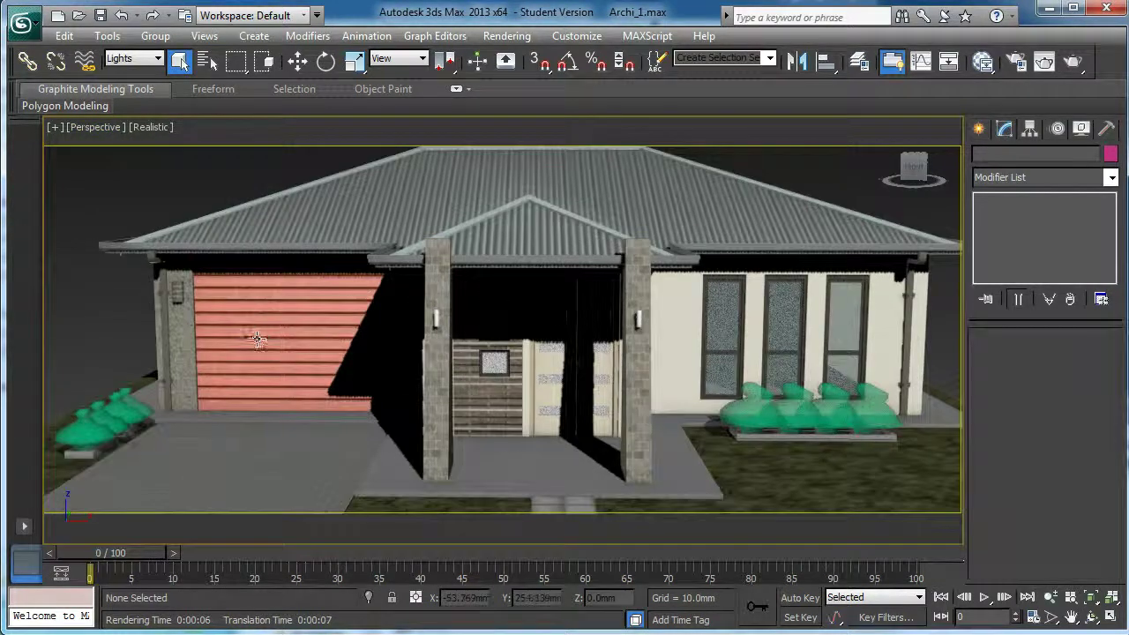
pyautogui.scroll(-2, 257, 339)
pyautogui.moveTo(237, 364)
pyautogui.mouseDown(button='middle')
pyautogui.moveTo(200, 361)
pyautogui.moveTo(245, 348)
pyautogui.moveTo(224, 347)
pyautogui.mouseUp(button='middle')
pyautogui.scroll(-1, 201, 362)
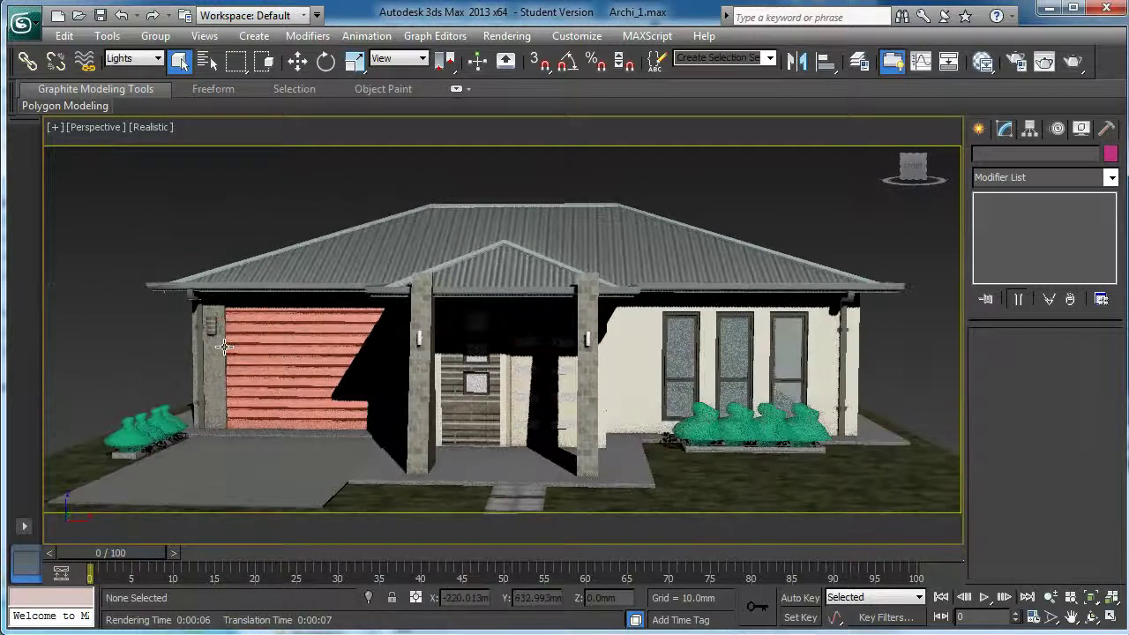
pyautogui.scroll(2, 237, 353)
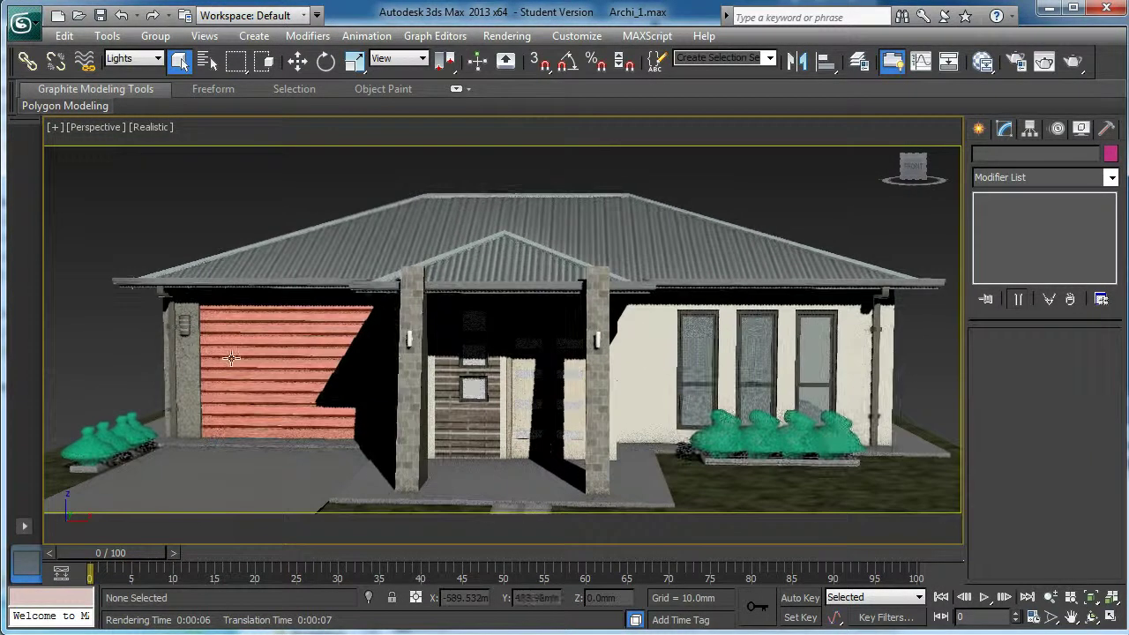
pyautogui.moveTo(231, 357)
pyautogui.mouseDown(button='middle')
pyautogui.moveTo(204, 363)
pyautogui.moveTo(207, 336)
pyautogui.moveTo(220, 373)
pyautogui.moveTo(222, 354)
pyautogui.mouseUp(button='middle')
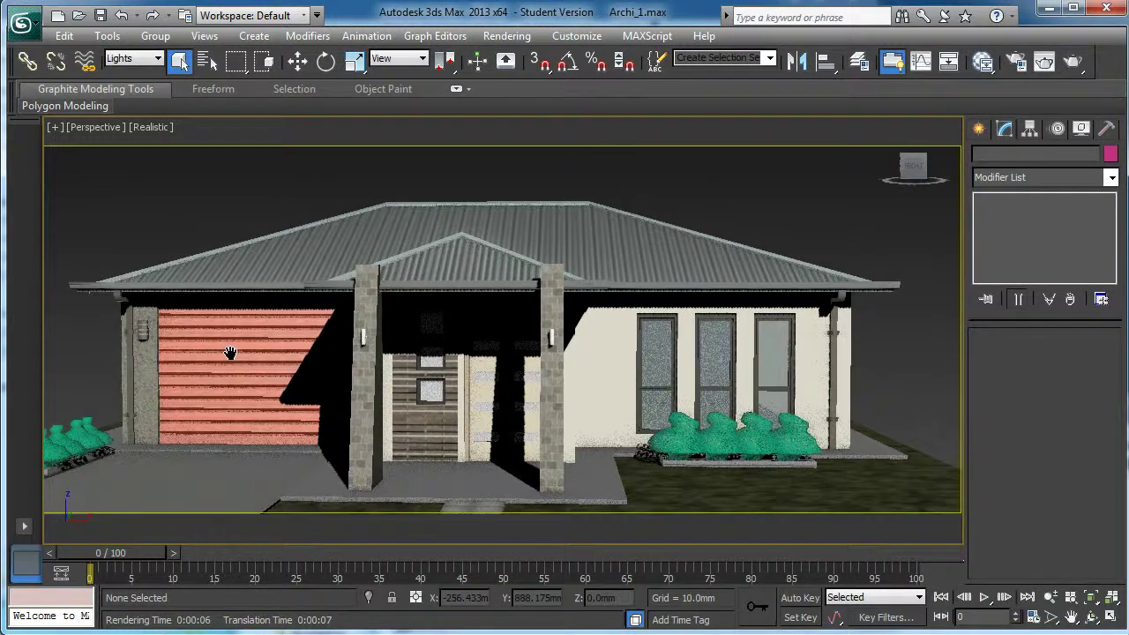
pyautogui.moveTo(230, 371); pyautogui.dragTo(236, 372, button='middle')
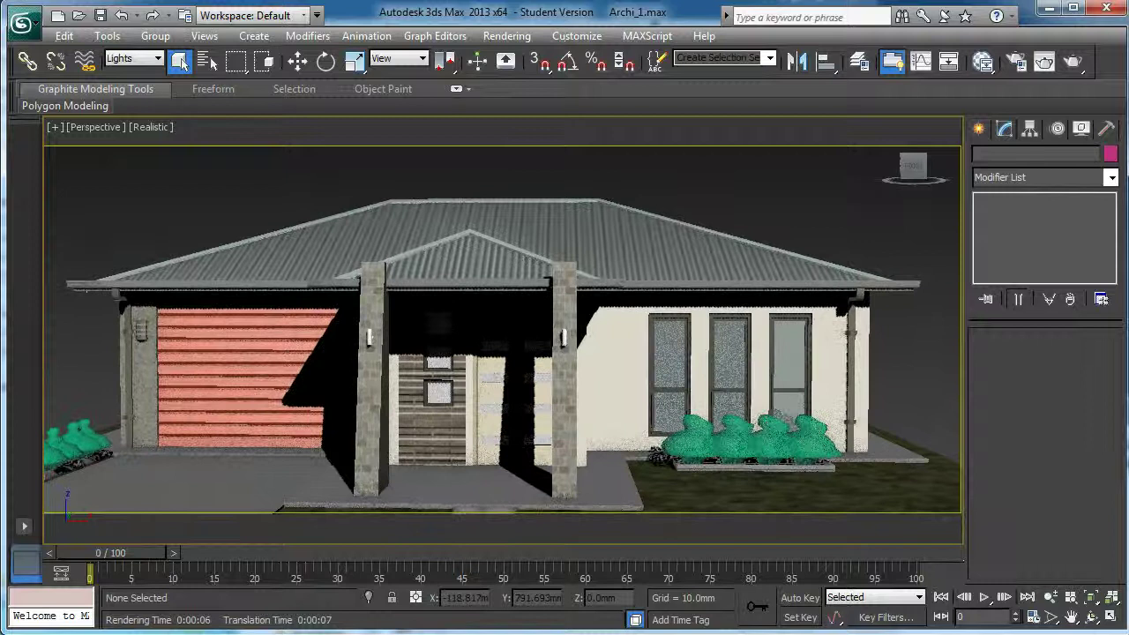
pyautogui.scroll(2, 238, 361)
pyautogui.moveTo(237, 362); pyautogui.dragTo(241, 362, button='middle')
pyautogui.scroll(-1, 241, 361)
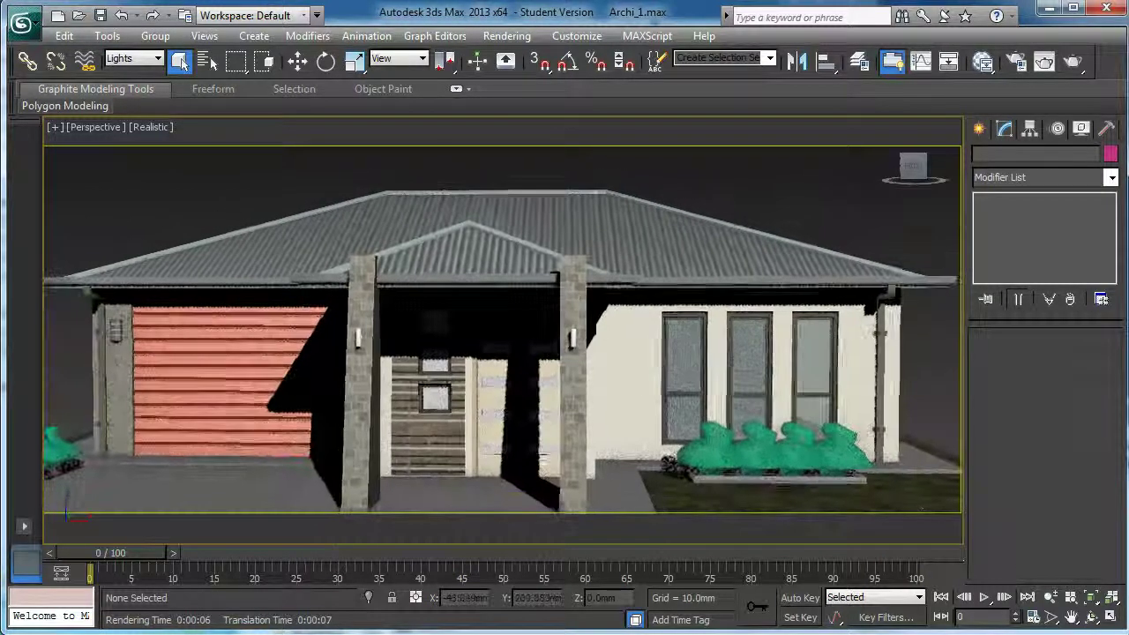
pyautogui.scroll(-1, 415, 325)
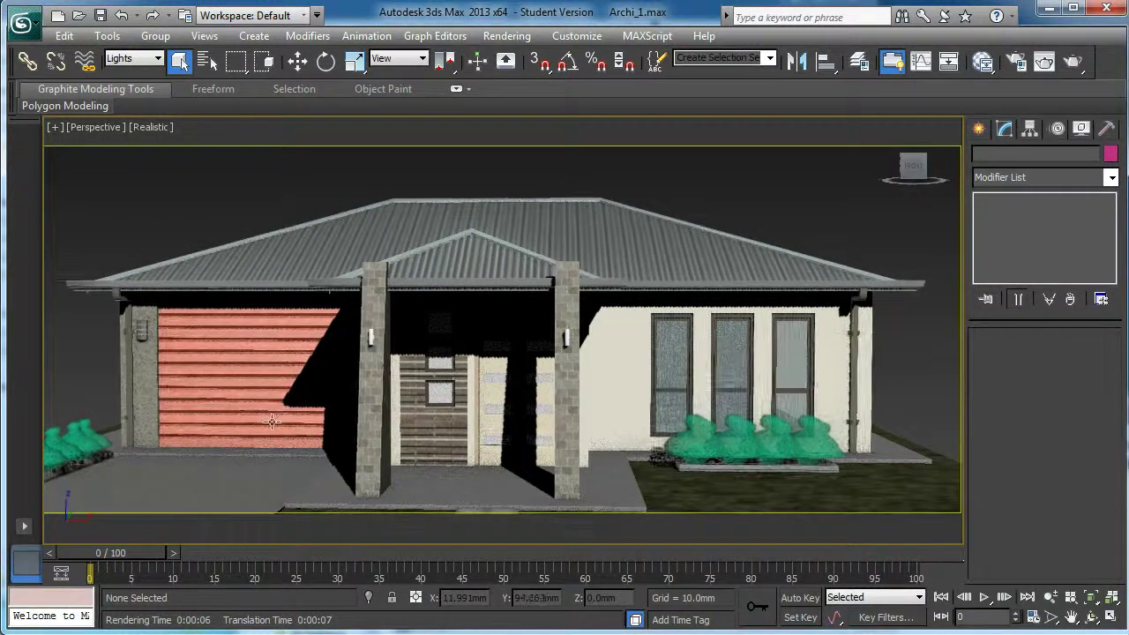
pyautogui.keyDown('alt'); pyautogui.moveTo(272, 422); pyautogui.dragTo(288, 405, button='middle'); pyautogui.keyUp('alt')
pyautogui.keyDown('alt'); pyautogui.moveTo(298, 330); pyautogui.dragTo(304, 377, button='middle'); pyautogui.keyUp('alt')
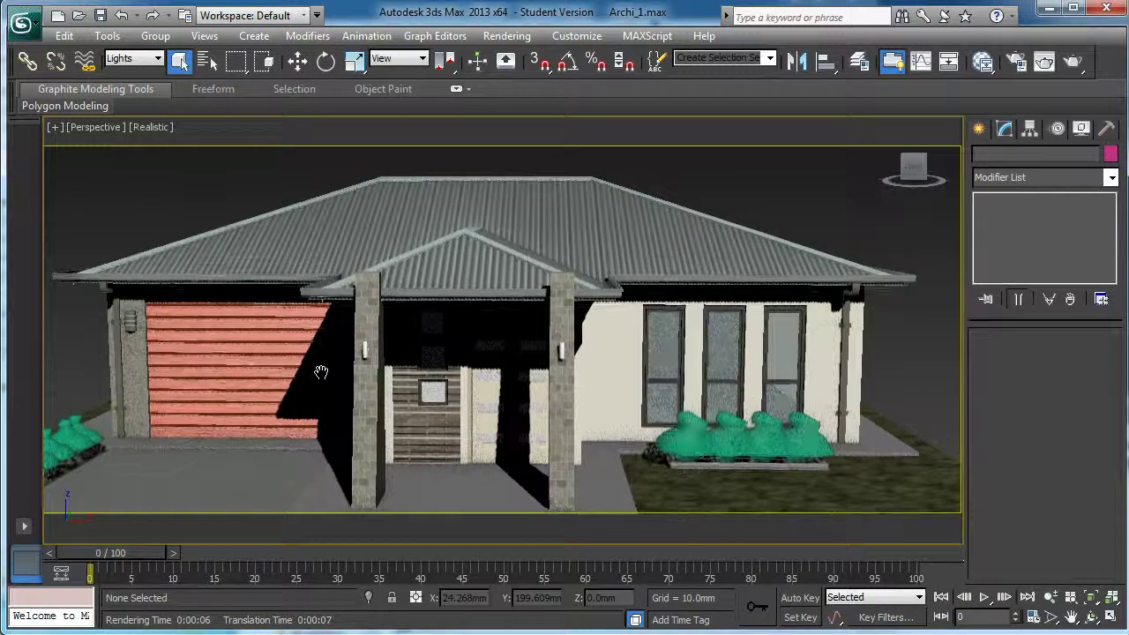
pyautogui.moveTo(321, 372); pyautogui.dragTo(304, 369, button='middle')
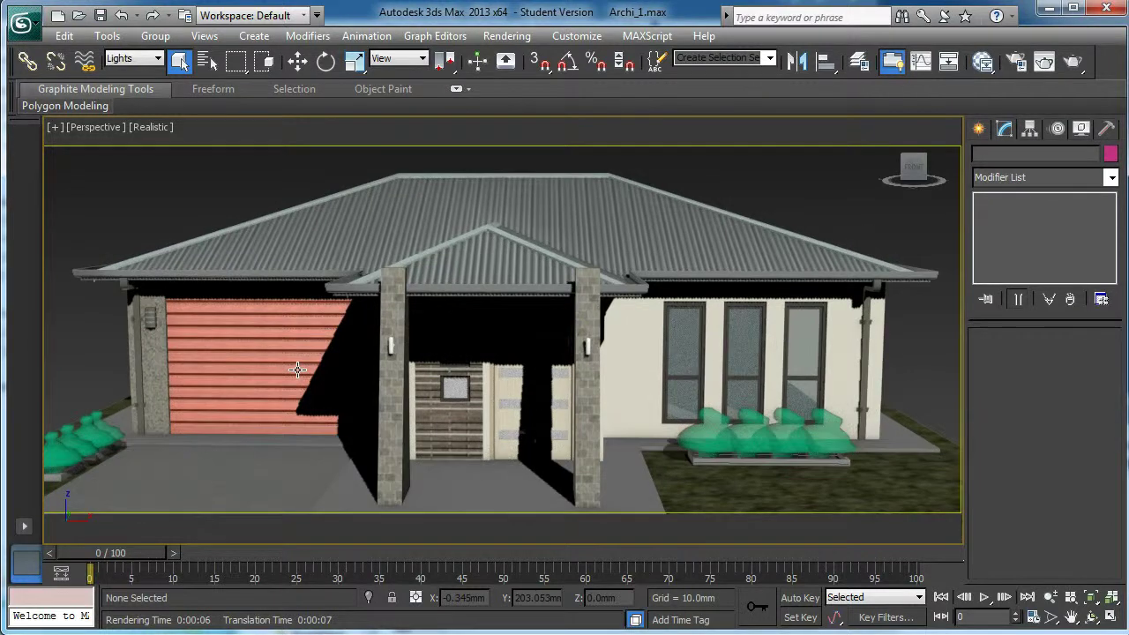
# - Create a target camera from the current Perspective view, undoing and redoing its creation once
pyautogui.hotkey('ctrl', 'c')
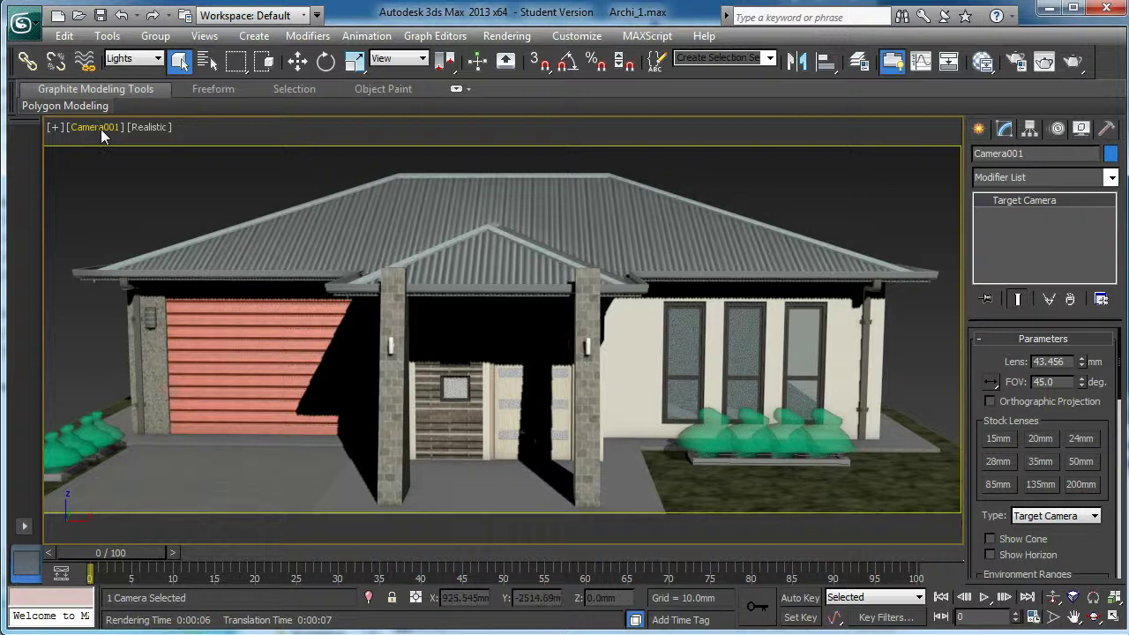
pyautogui.hotkey('ctrl', 'z')
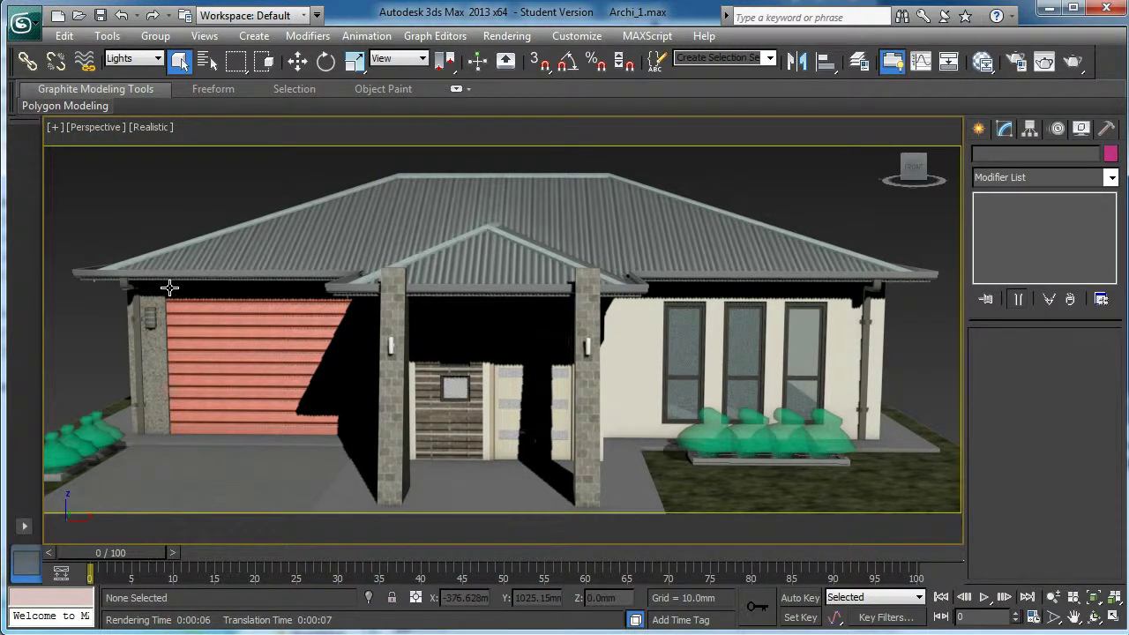
pyautogui.hotkey('ctrl', 'y')
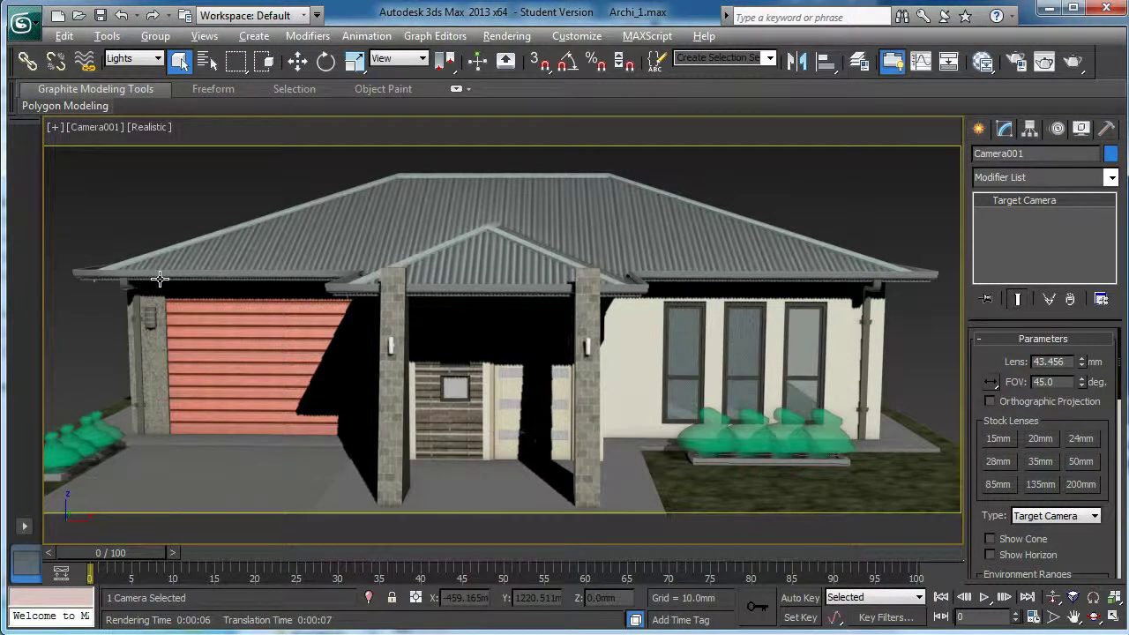
# - Restore the four-viewport layout and show the new camera's view in the Front viewport
pyautogui.hotkey('alt', 'w')
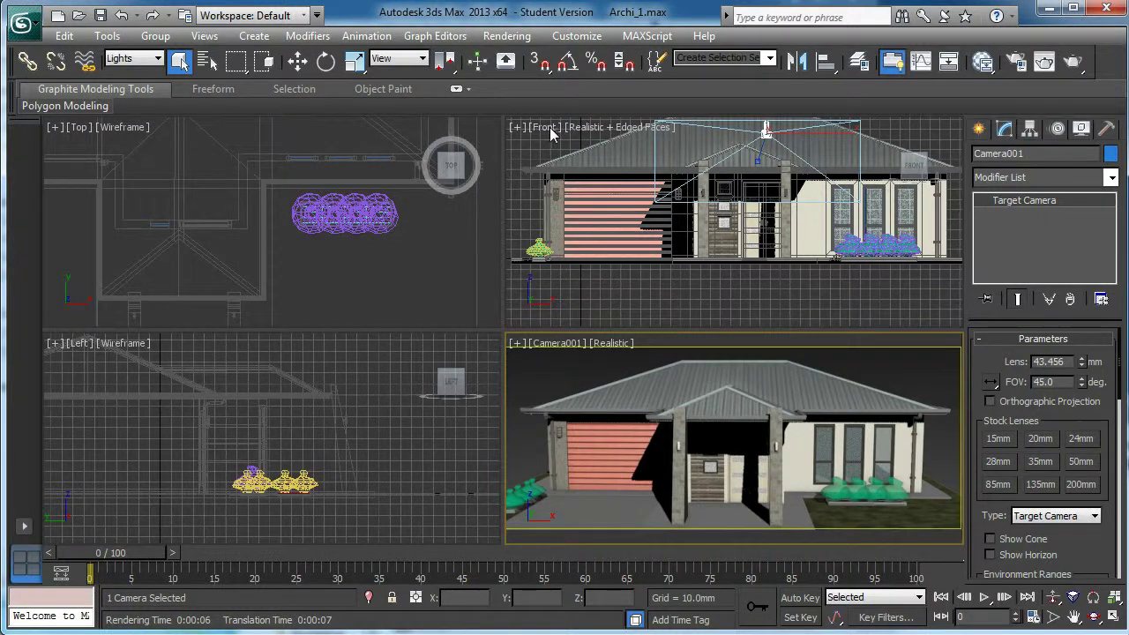
pyautogui.click(550, 127)
pyautogui.click(547, 129)
pyautogui.moveTo(587, 146)
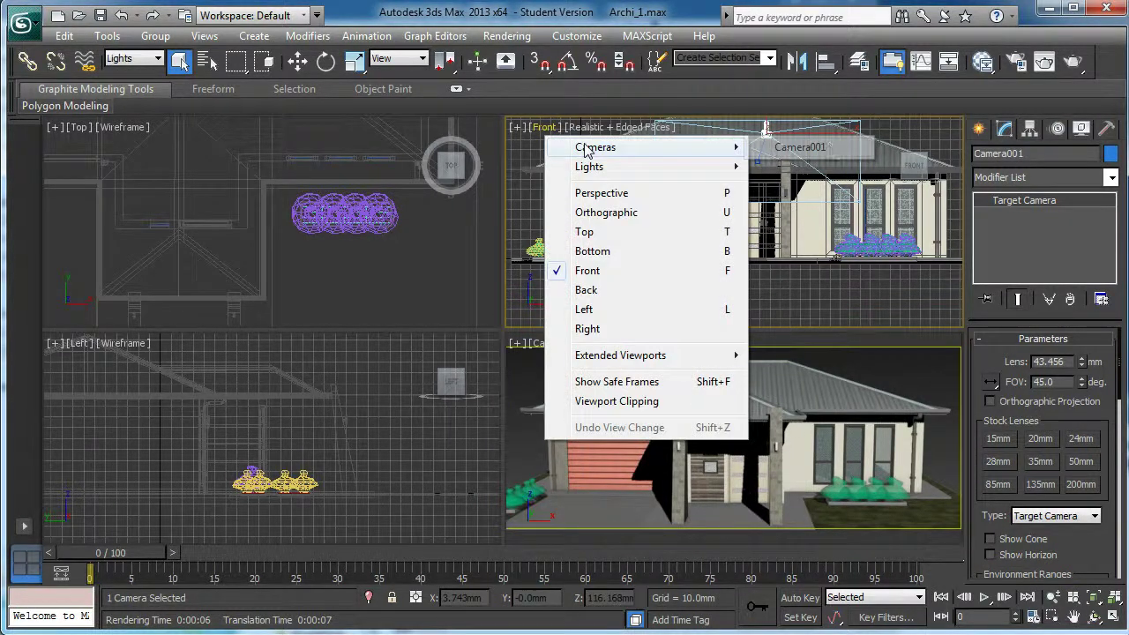
pyautogui.click(831, 148)
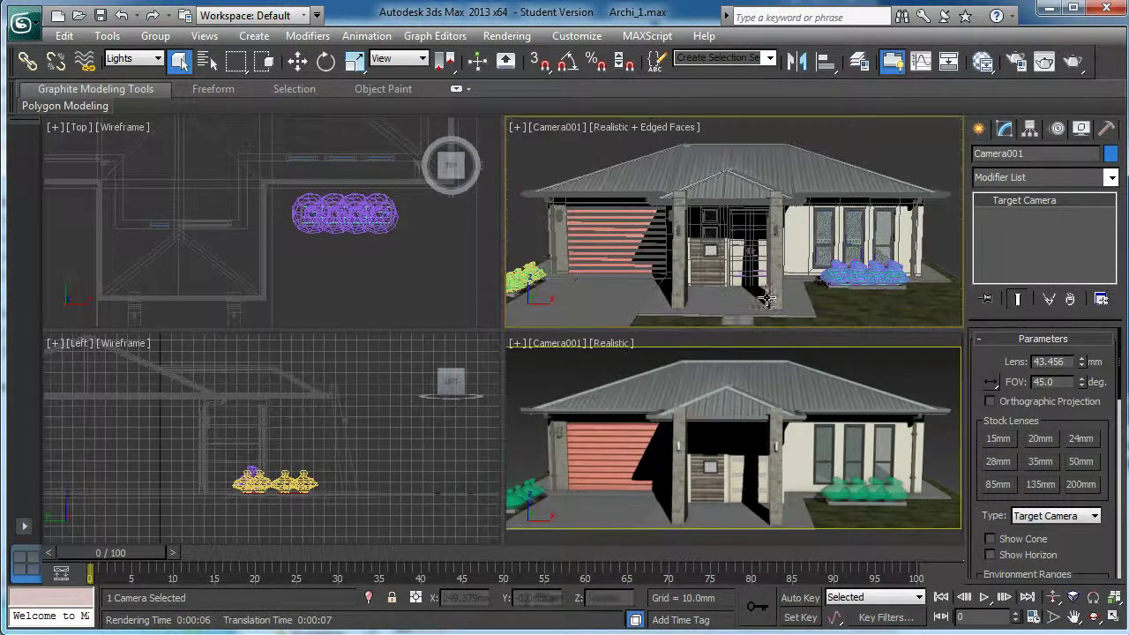
# - Change the Realistic camera viewport back to Perspective and bring the camera object into view beside the house
pyautogui.click(559, 342)
pyautogui.click(559, 341)
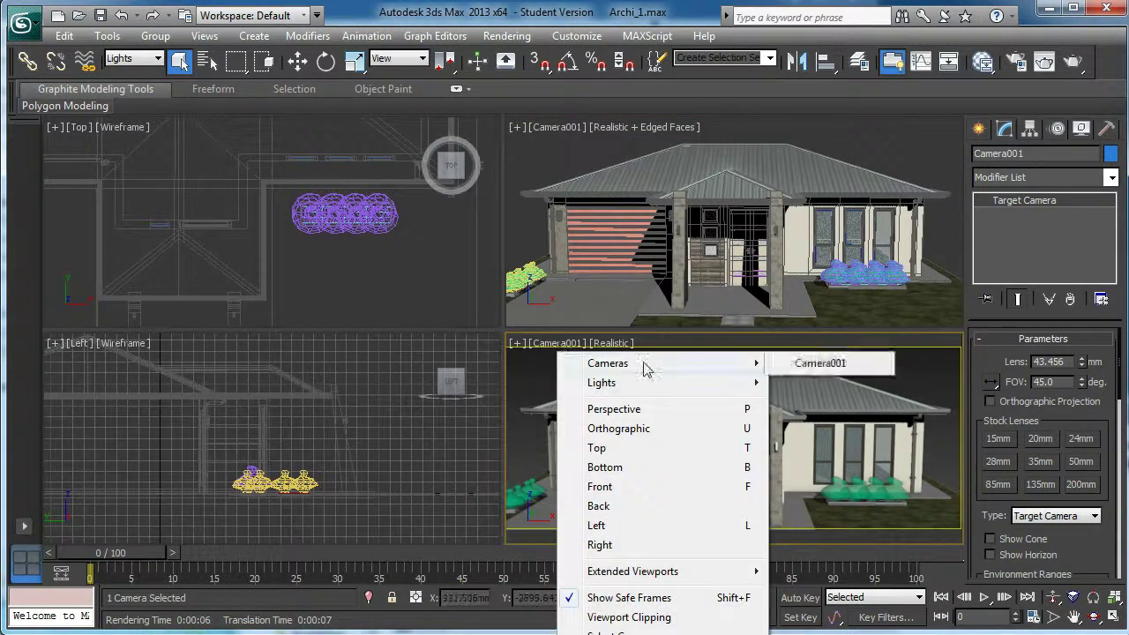
pyautogui.click(615, 410)
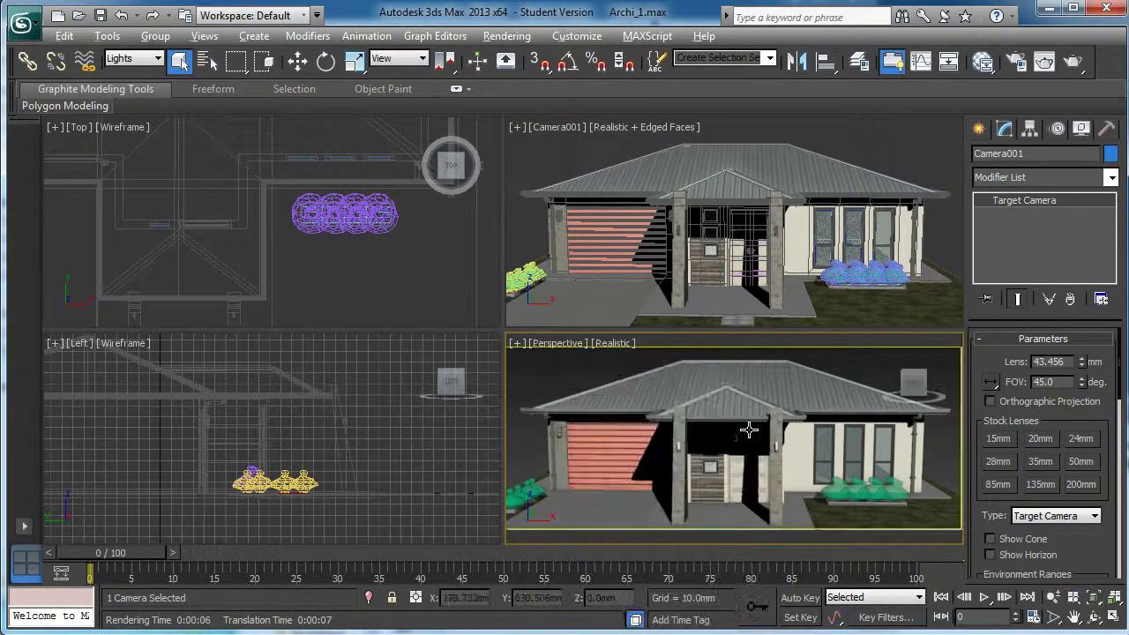
pyautogui.scroll(-4, 751, 428)
pyautogui.keyDown('alt'); pyautogui.moveTo(706, 499); pyautogui.dragTo(768, 484, button='middle'); pyautogui.keyUp('alt')
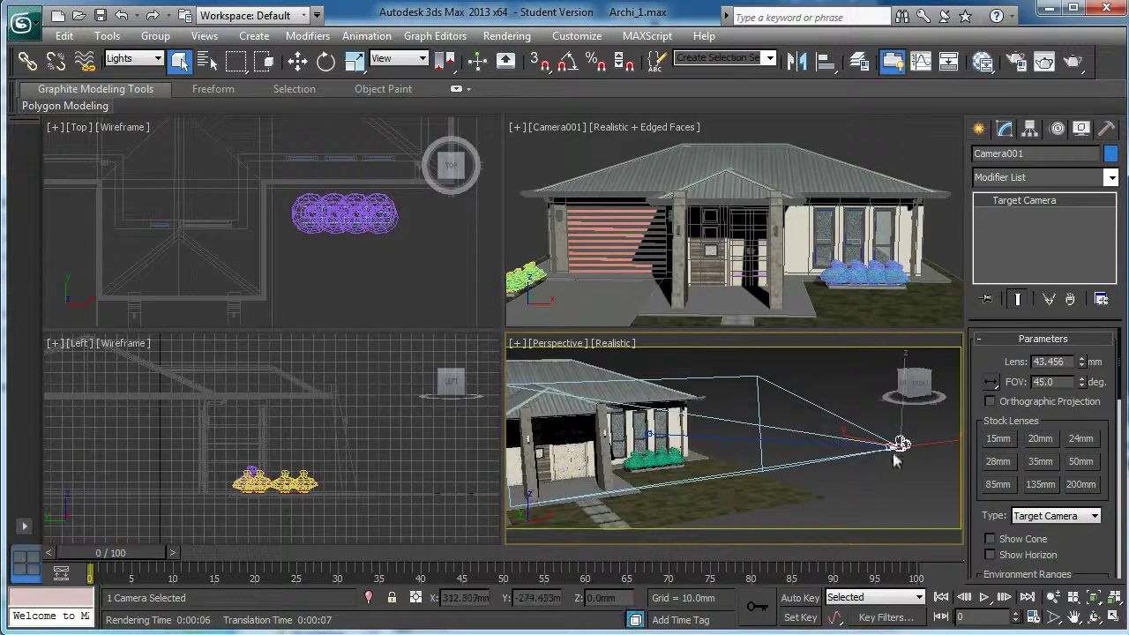
# - Set the selection filter to All, then select the camera and lower it to a Z position of about 120 mm
pyautogui.click(905, 481)
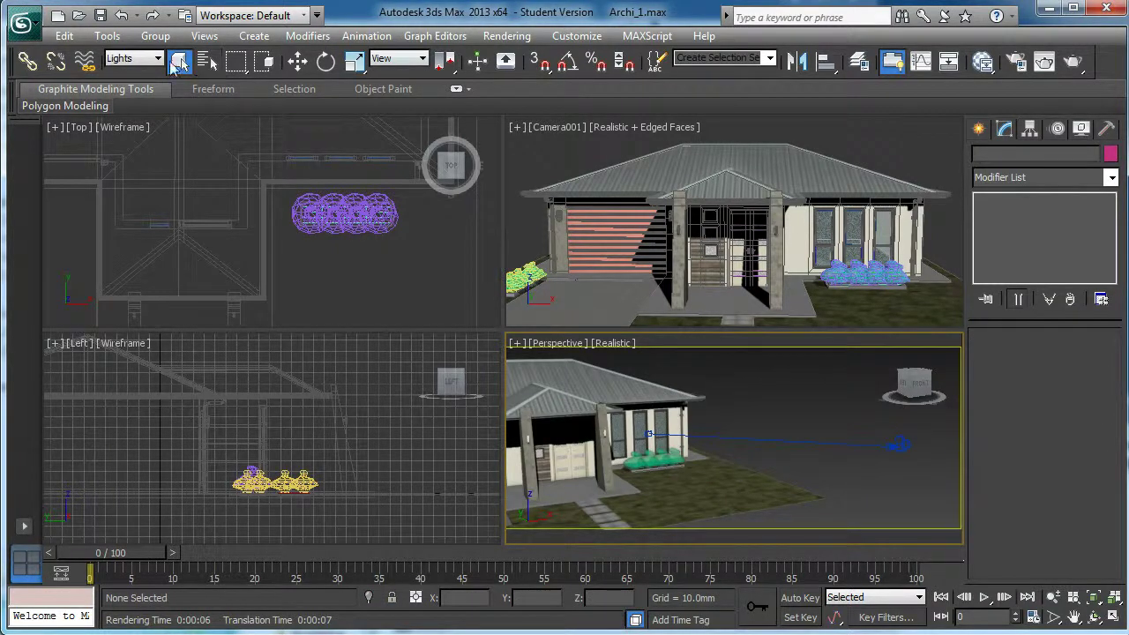
pyautogui.click(157, 58)
pyautogui.click(119, 70)
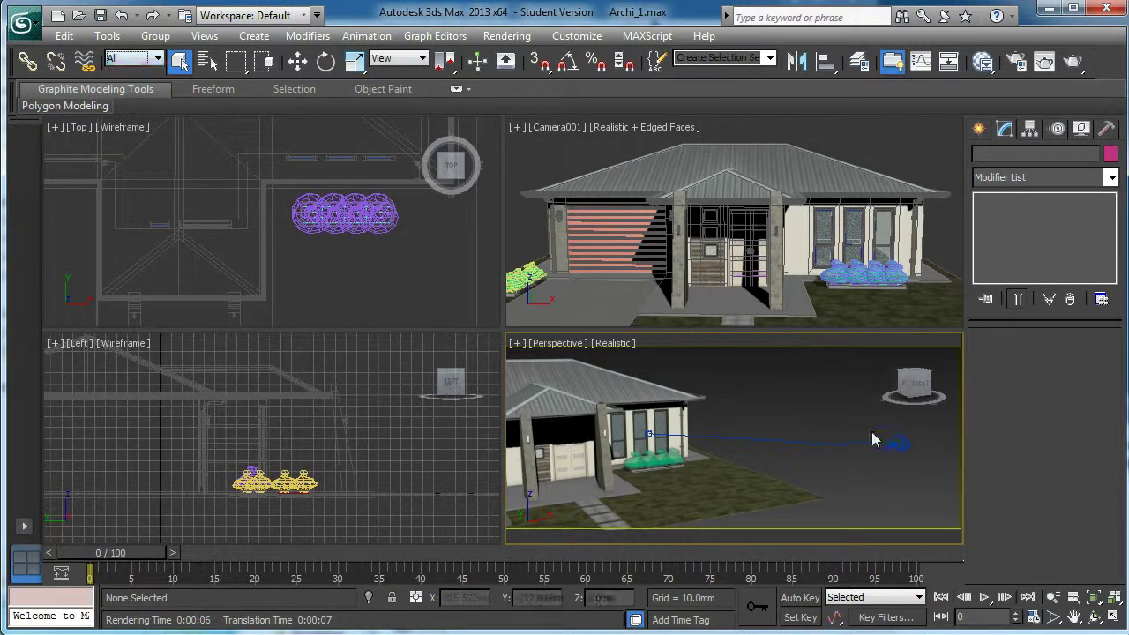
pyautogui.click(895, 443)
pyautogui.press('w')
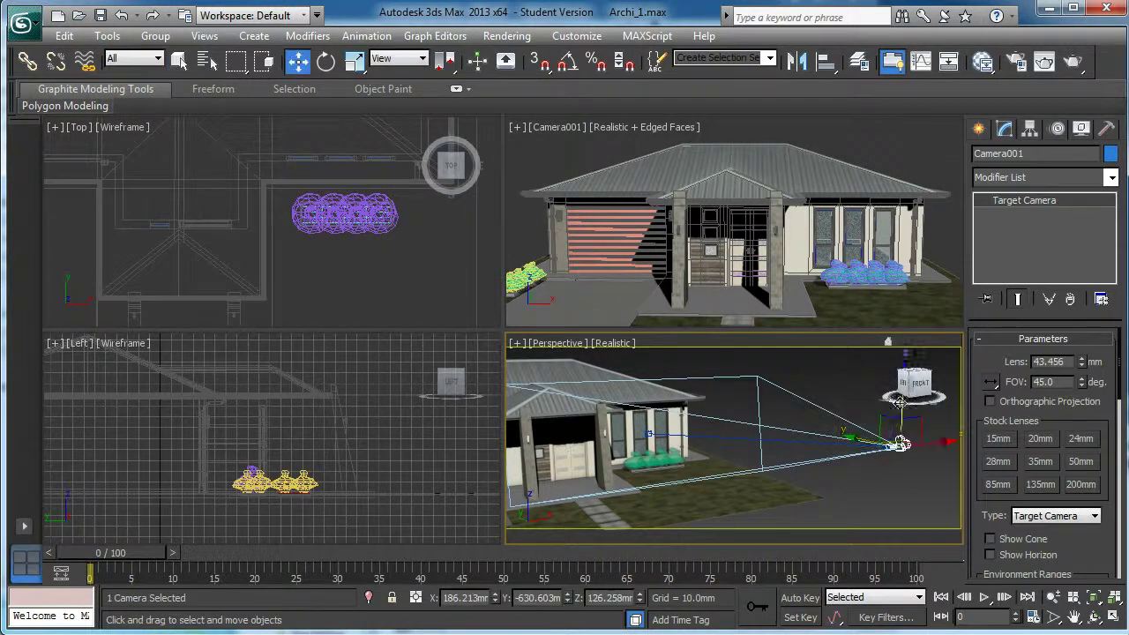
pyautogui.moveTo(875, 419); pyautogui.dragTo(847, 416, button='middle')
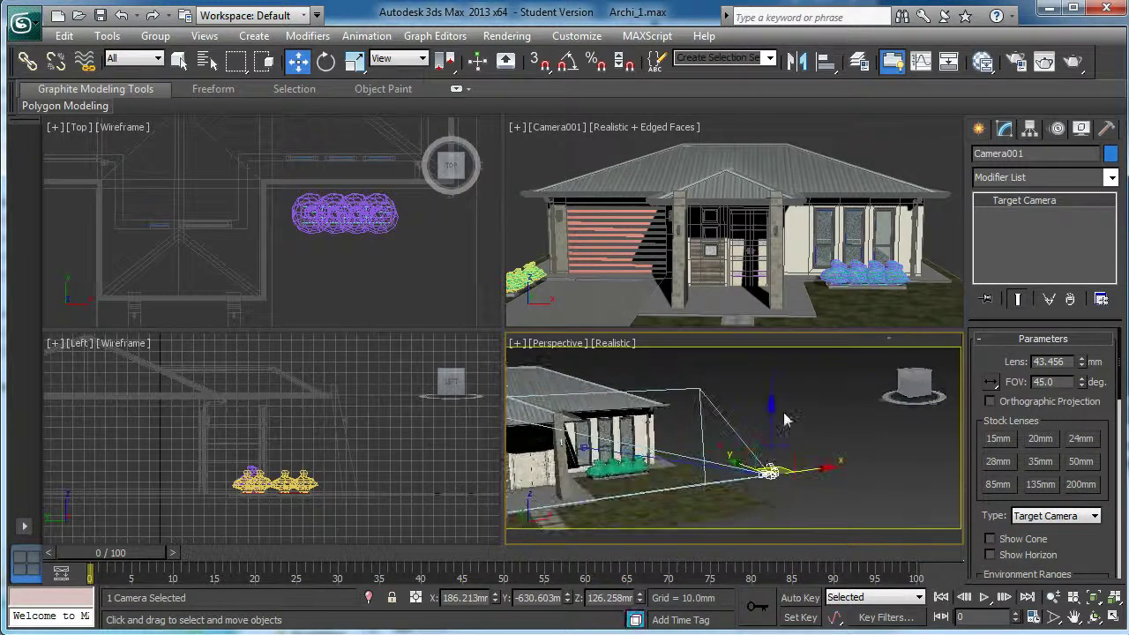
pyautogui.moveTo(771, 405); pyautogui.dragTo(771, 422)
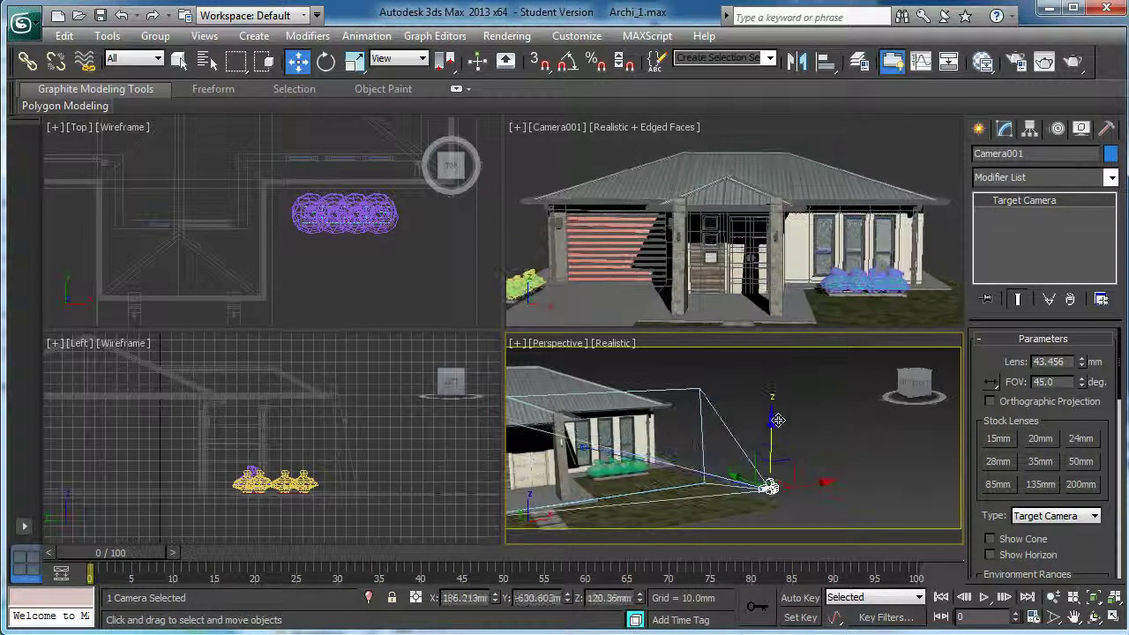
# - Move the camera closer to the house, to about Y -605 mm, and make its viewport active
pyautogui.keyDown('alt'); pyautogui.moveTo(735, 466); pyautogui.dragTo(762, 476, button='middle'); pyautogui.keyUp('alt')
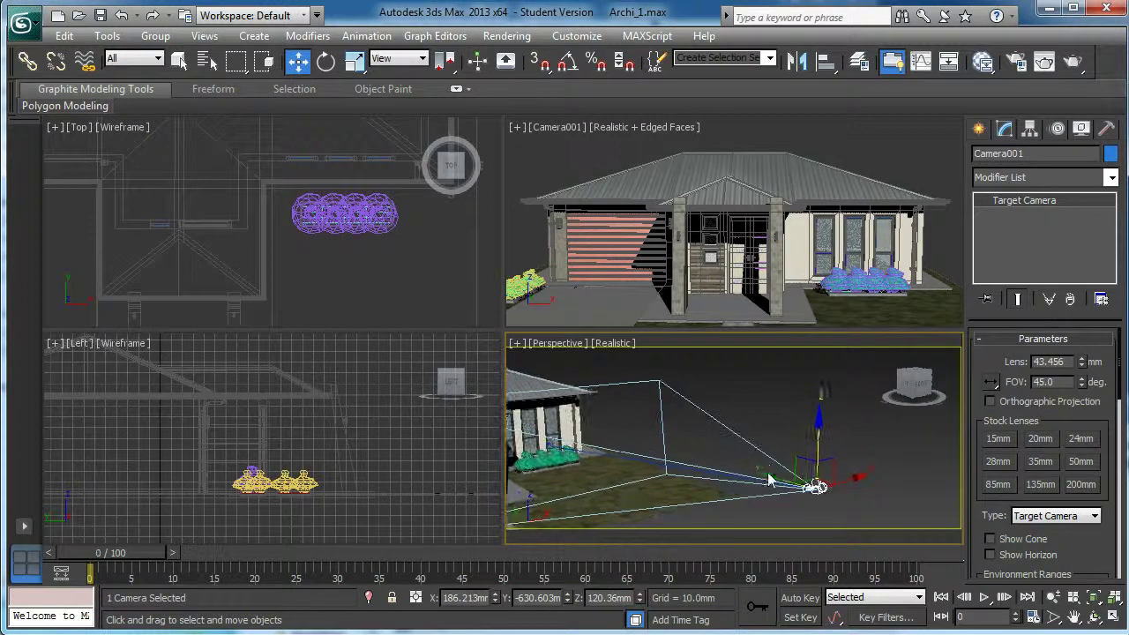
pyautogui.moveTo(769, 476); pyautogui.dragTo(729, 465)
pyautogui.moveTo(804, 470); pyautogui.dragTo(801, 469)
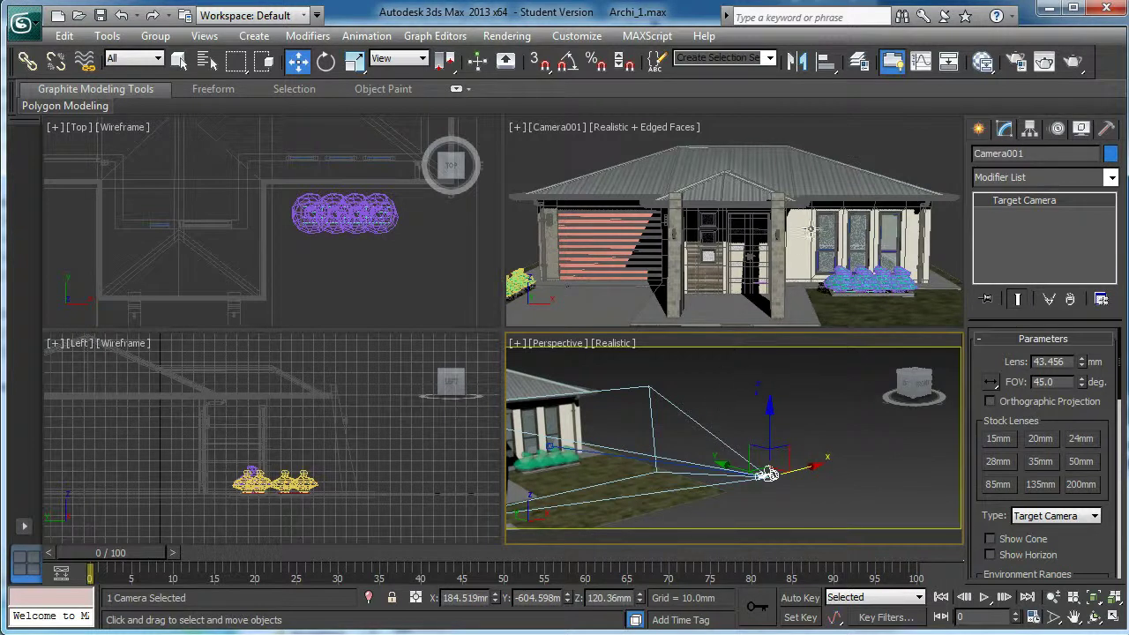
pyautogui.rightClick(795, 137)
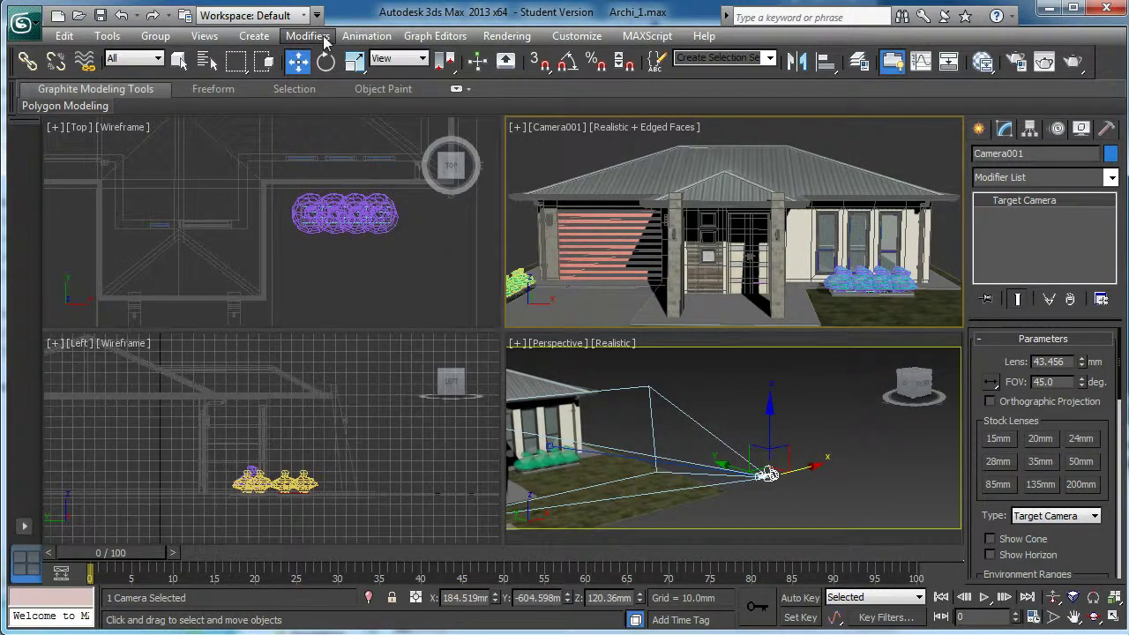
# - Start creating a Daylight system and accept the recommended mr Photographic Exposure Control with EV = 15
pyautogui.click(257, 36)
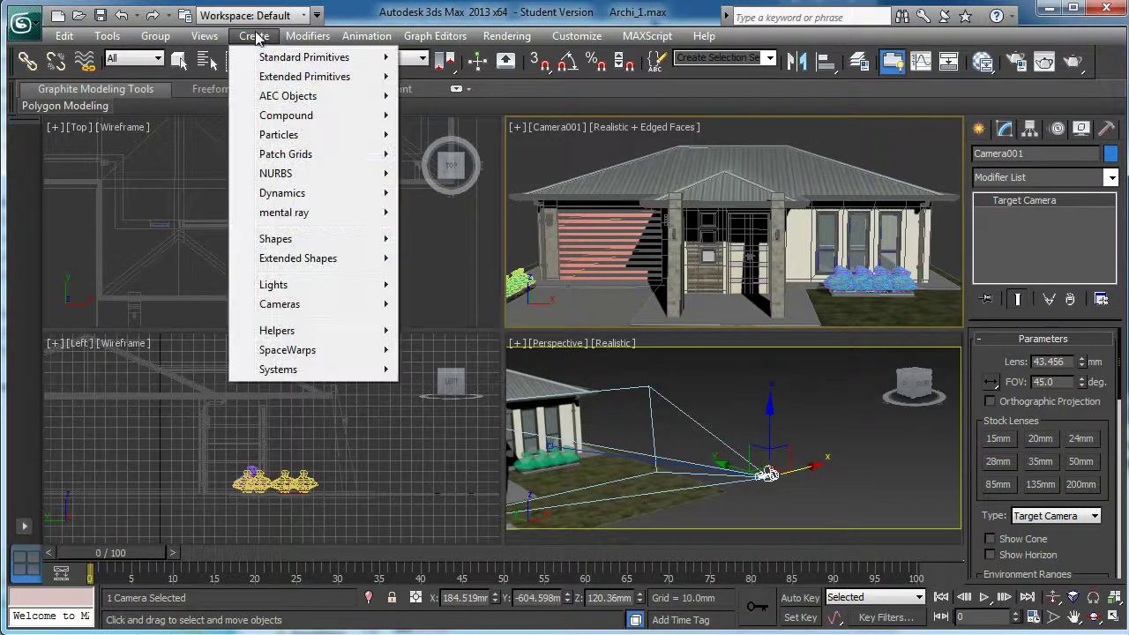
pyautogui.moveTo(309, 370)
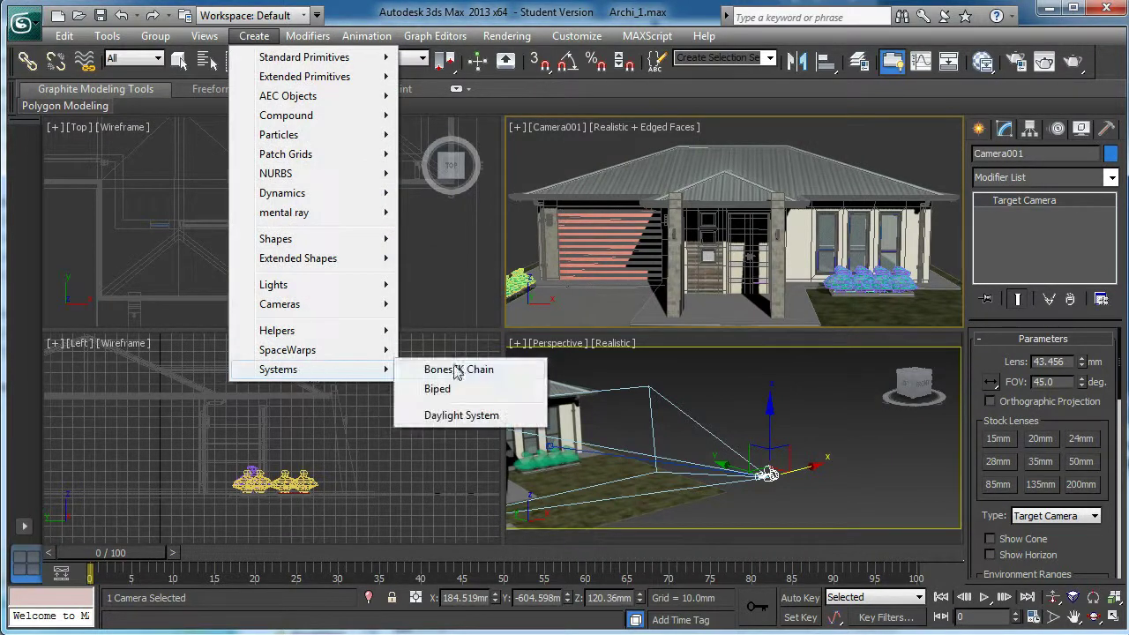
pyautogui.click(467, 416)
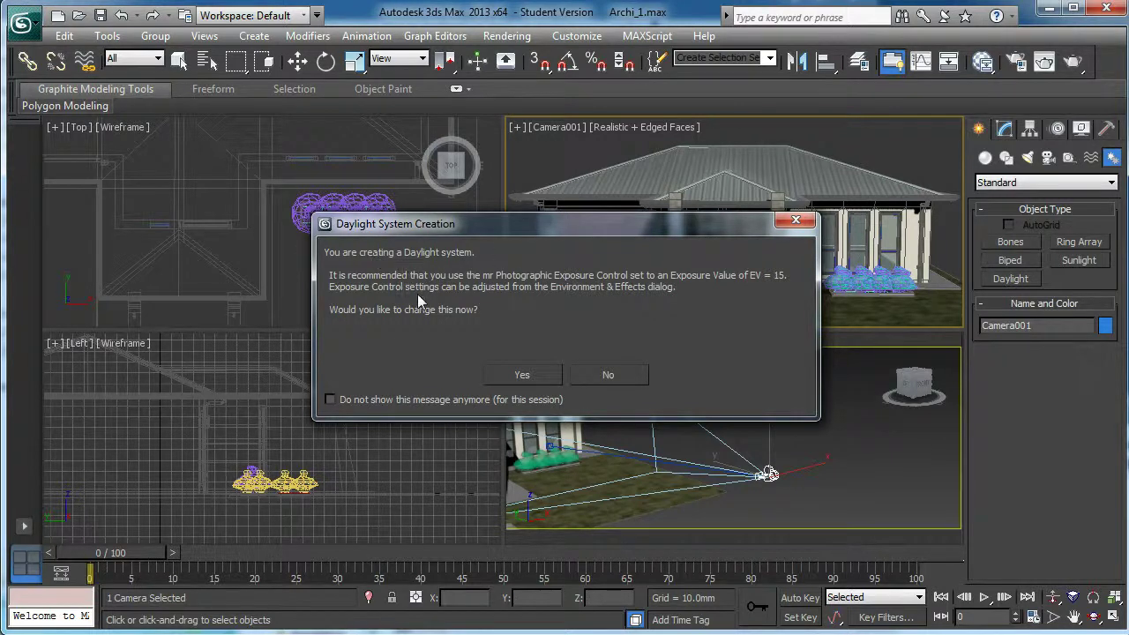
pyautogui.click(523, 374)
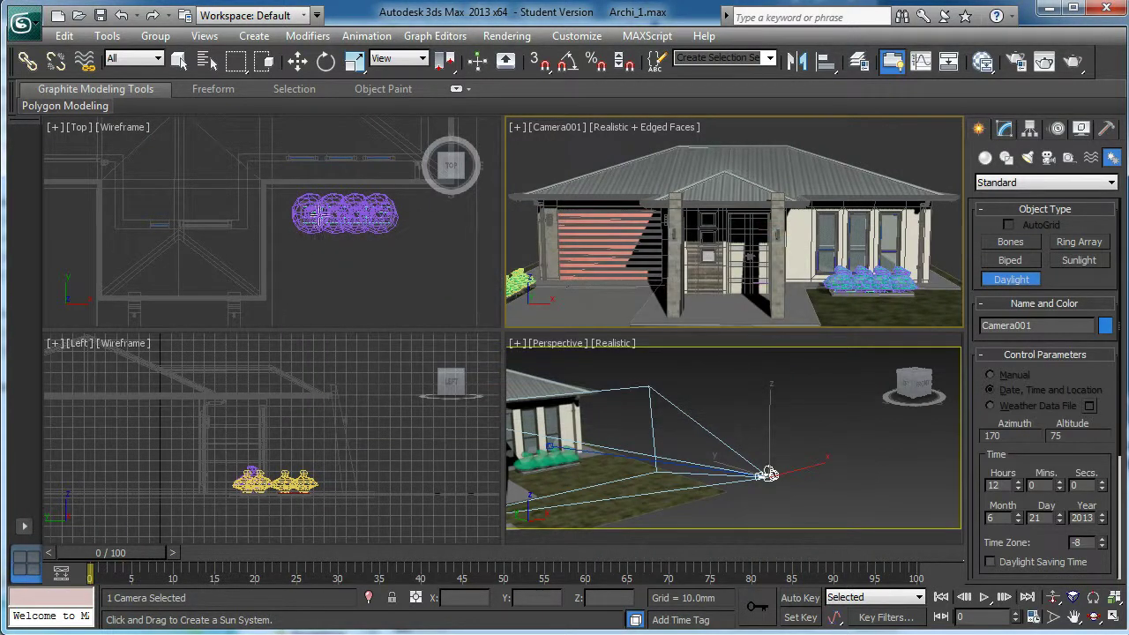
# - Place the daylight compass at the centre of the house in the Top view, set the sun's height and inspect it in Perspective
pyautogui.scroll(-3, 318, 215)
pyautogui.moveTo(342, 211); pyautogui.dragTo(349, 297, button='middle')
pyautogui.scroll(-2, 349, 297)
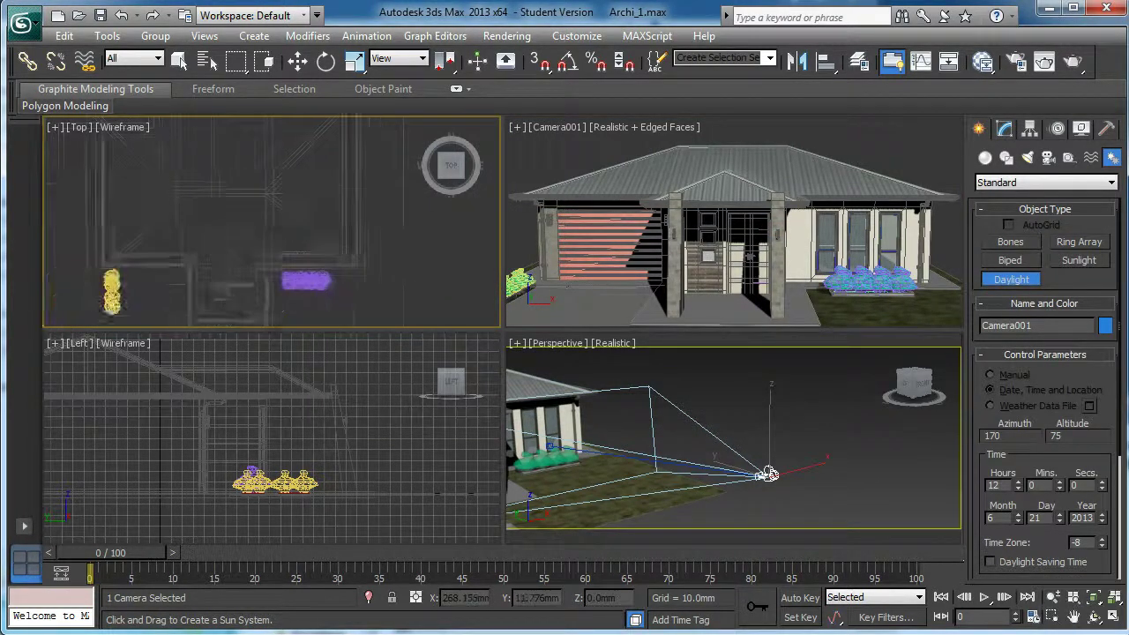
pyautogui.scroll(-1, 240, 239)
pyautogui.moveTo(240, 239); pyautogui.dragTo(302, 229, button='middle')
pyautogui.moveTo(292, 202); pyautogui.dragTo(374, 235)
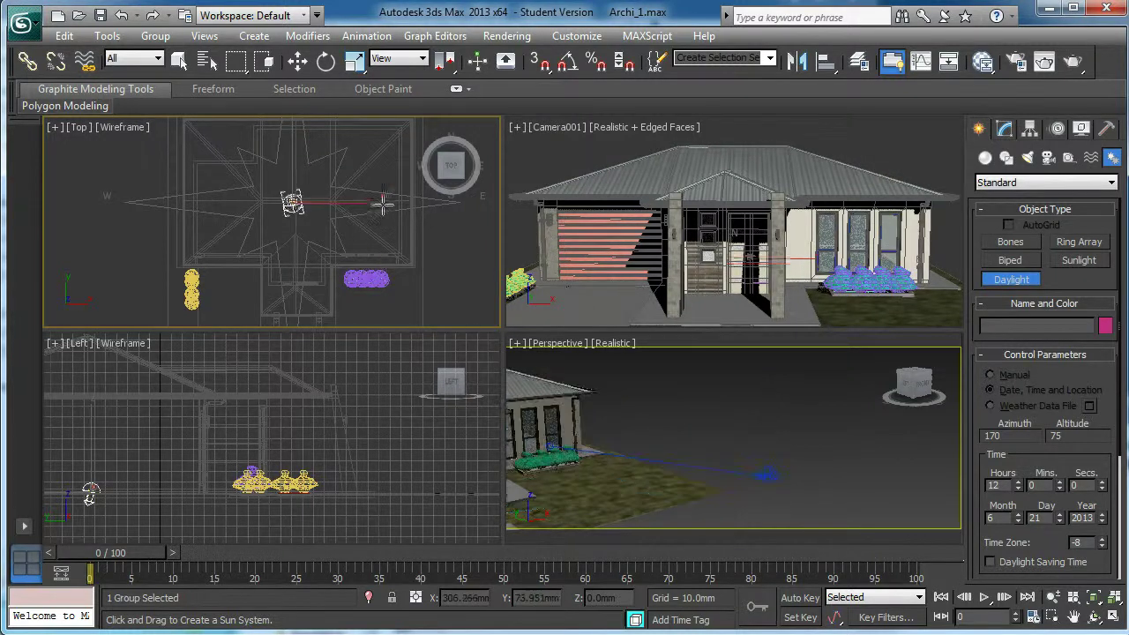
pyautogui.click(429, 110)
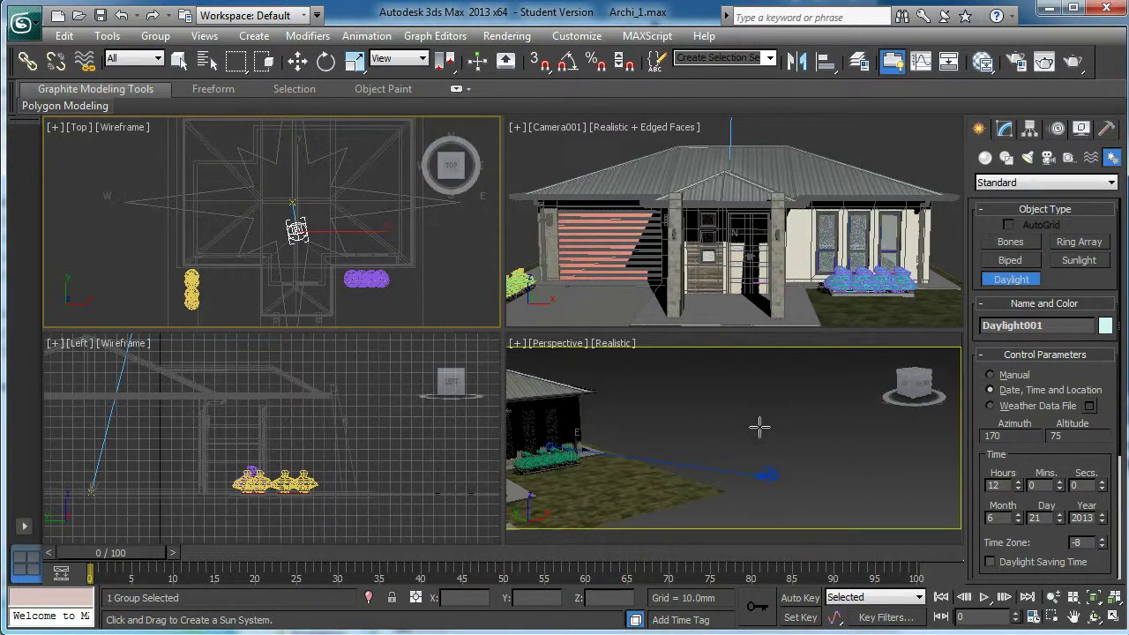
pyautogui.moveTo(761, 417)
pyautogui.keyDown('alt'); pyautogui.mouseDown(button='middle')
pyautogui.moveTo(752, 423)
pyautogui.moveTo(764, 401)
pyautogui.mouseUp(button='middle'); pyautogui.keyUp('alt')
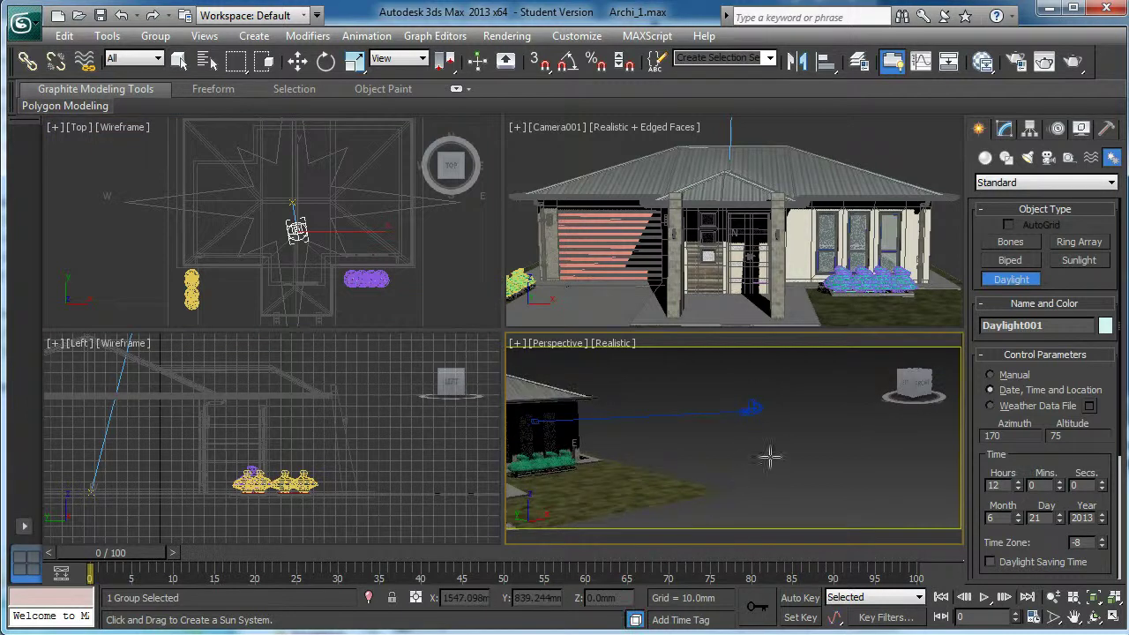
pyautogui.keyDown('alt'); pyautogui.moveTo(709, 451); pyautogui.dragTo(788, 444, button='middle'); pyautogui.keyUp('alt')
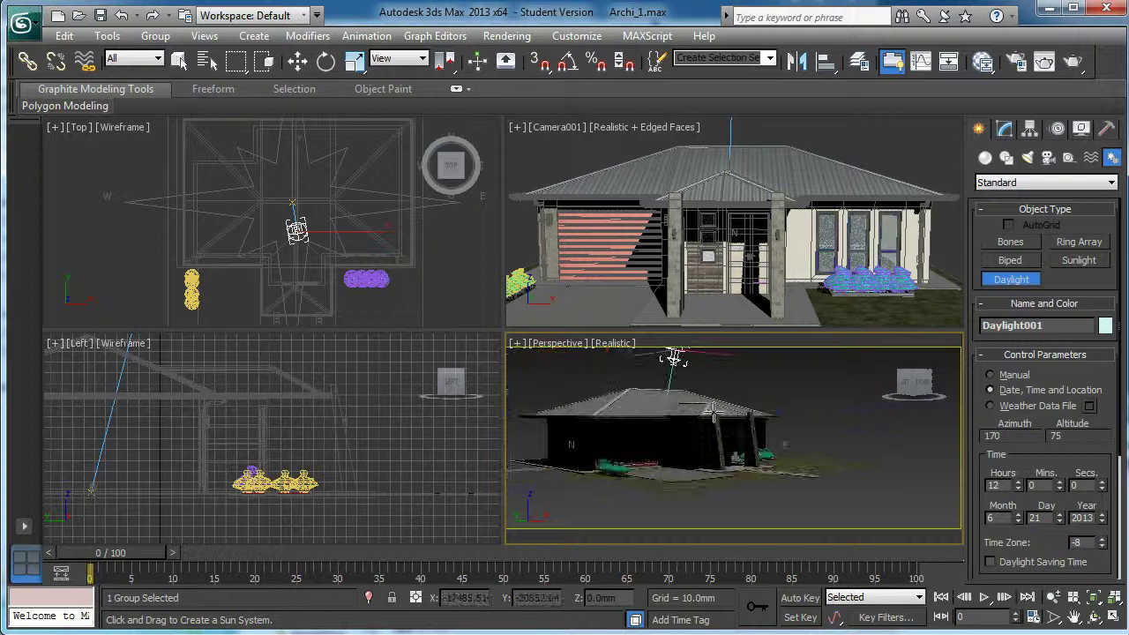
# - Finish creating the Daylight system, make the Camera001 view active and render it
pyautogui.moveTo(713, 413)
pyautogui.keyDown('alt'); pyautogui.mouseDown(button='middle')
pyautogui.moveTo(712, 434)
pyautogui.moveTo(670, 375)
pyautogui.moveTo(691, 410)
pyautogui.moveTo(667, 420)
pyautogui.moveTo(780, 397)
pyautogui.mouseUp(button='middle'); pyautogui.keyUp('alt')
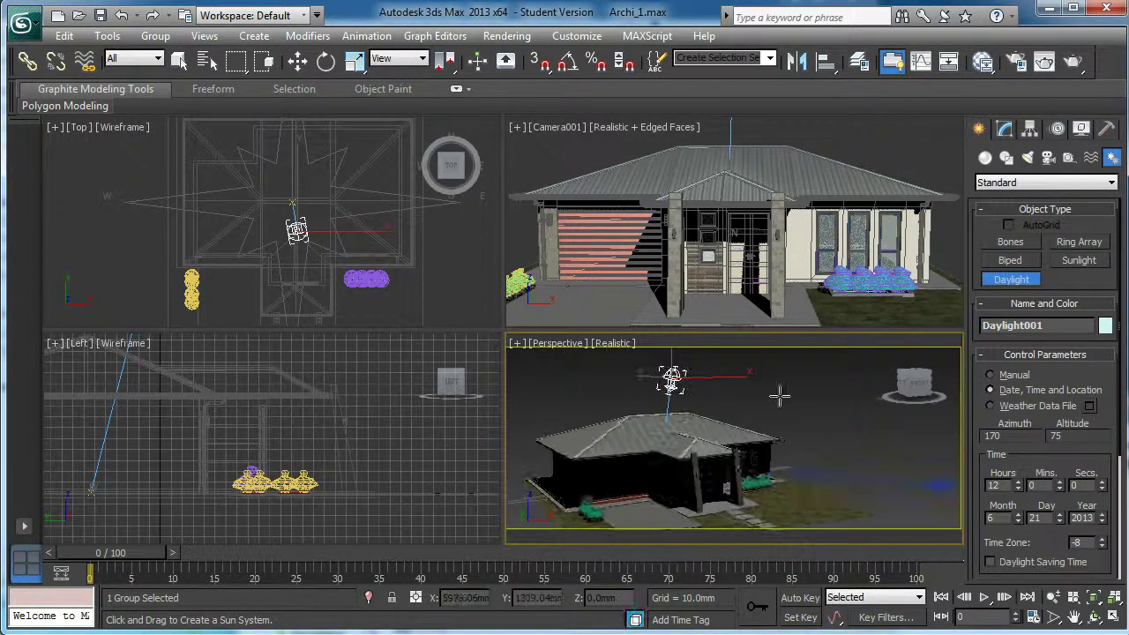
pyautogui.rightClick(780, 396)
pyautogui.press('alt')
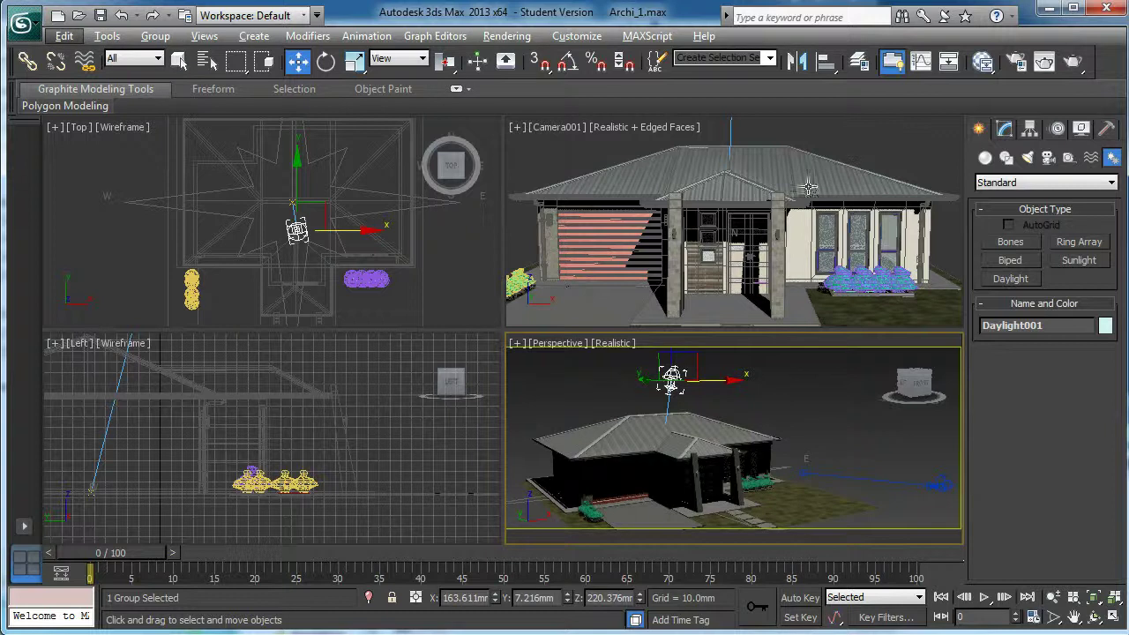
pyautogui.rightClick(850, 141)
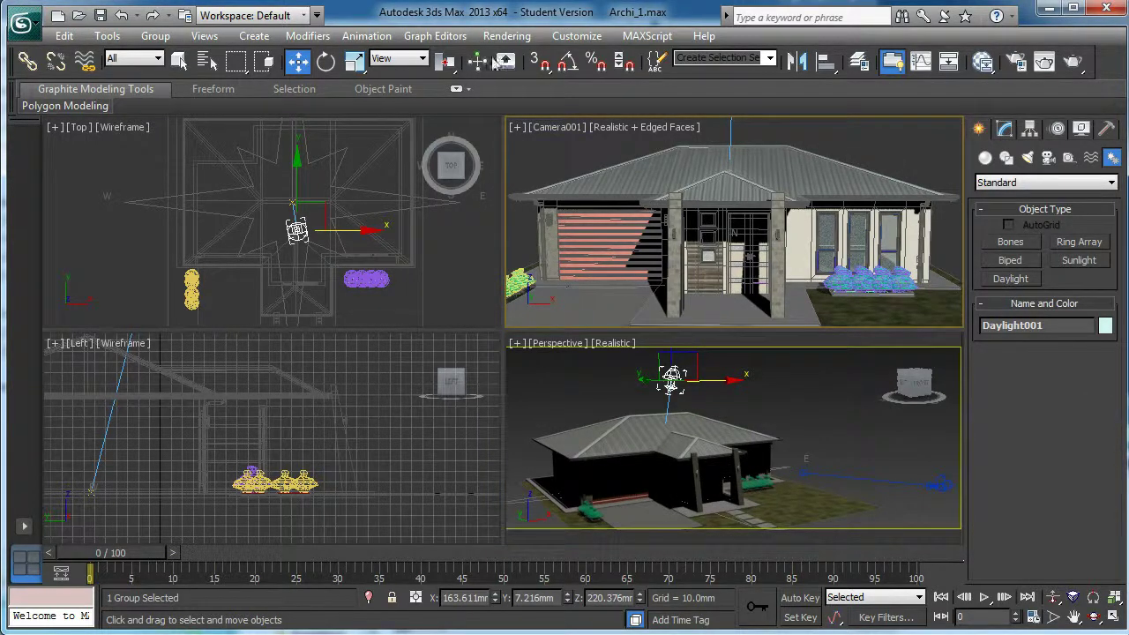
pyautogui.click(1071, 63)
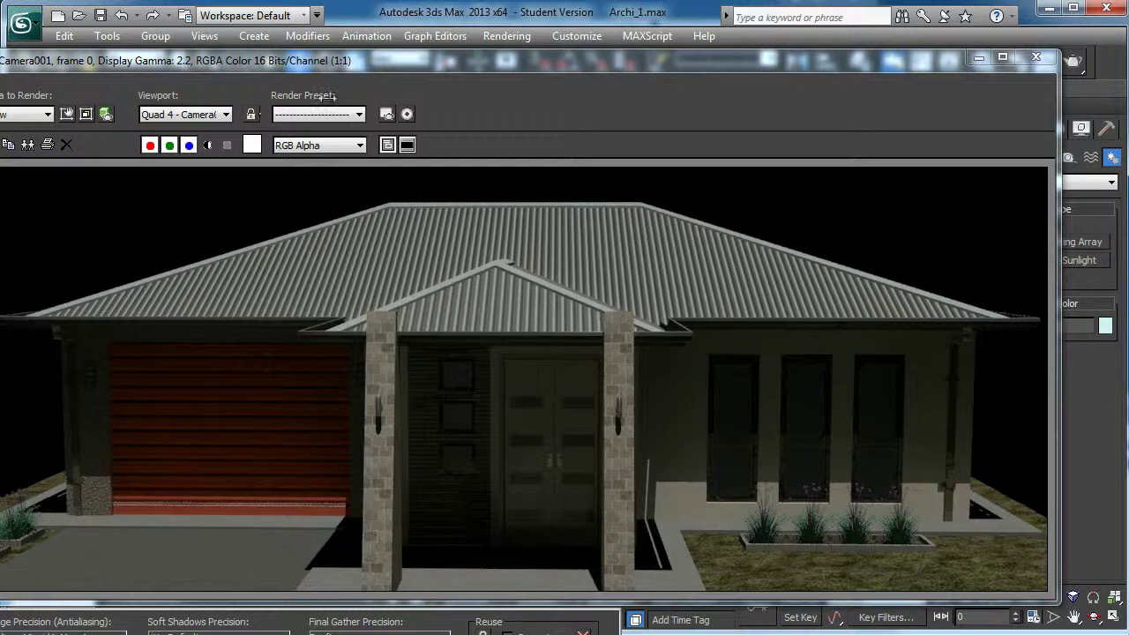
# - Choose Camera001 as the viewport to render, lock rendering to it and close the rendered frame window
pyautogui.moveTo(542, 74); pyautogui.dragTo(536, 27)
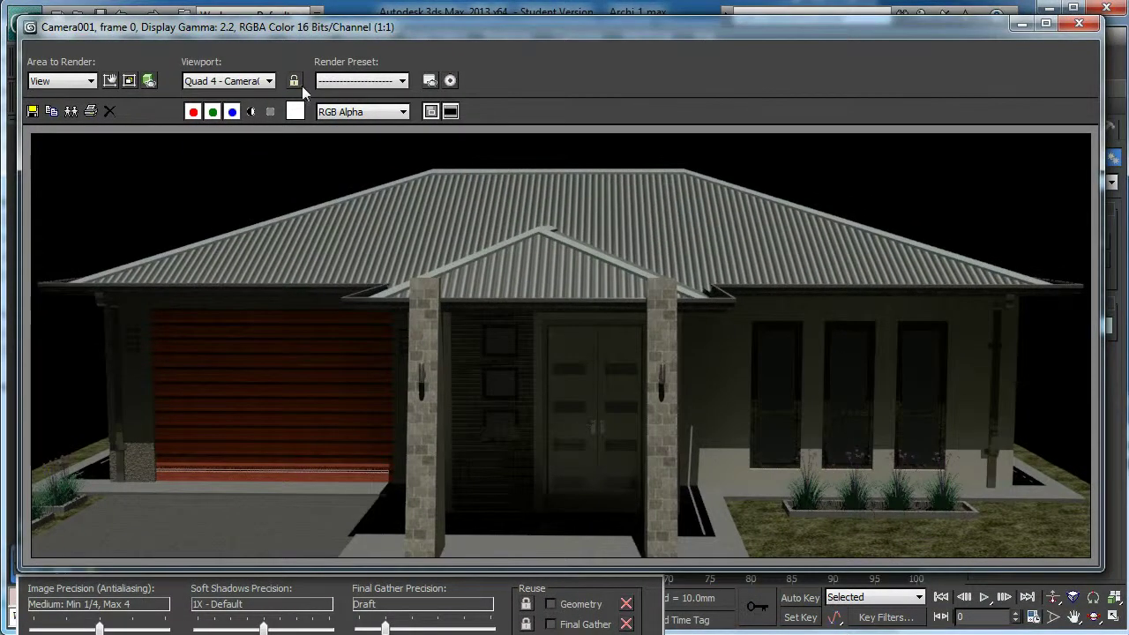
pyautogui.click(269, 81)
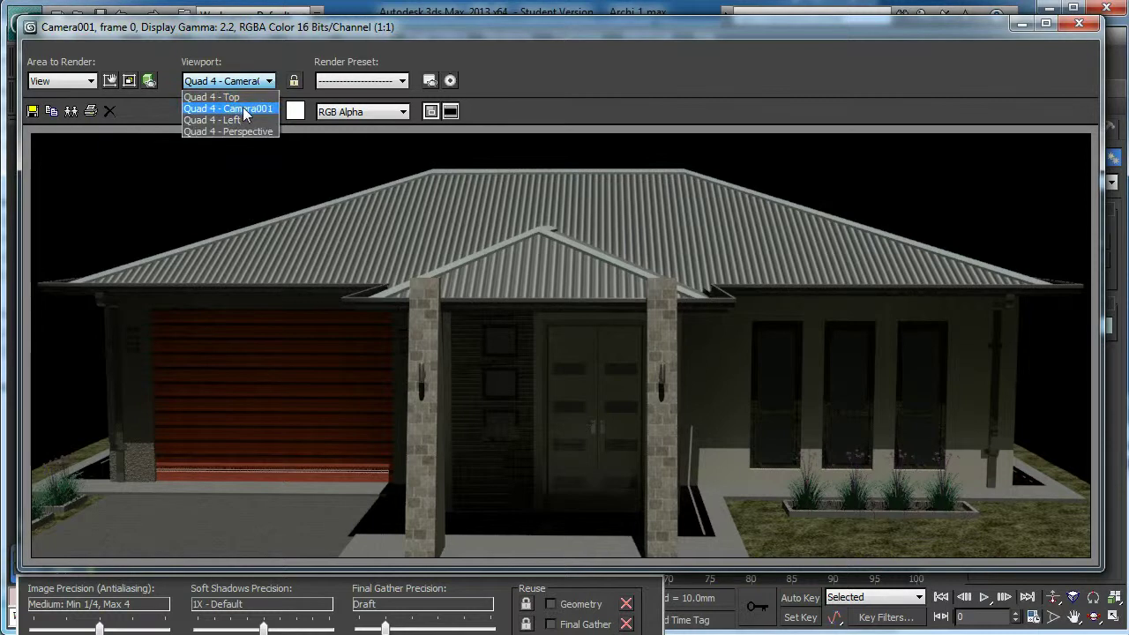
pyautogui.click(212, 110)
pyautogui.click(264, 82)
pyautogui.click(231, 108)
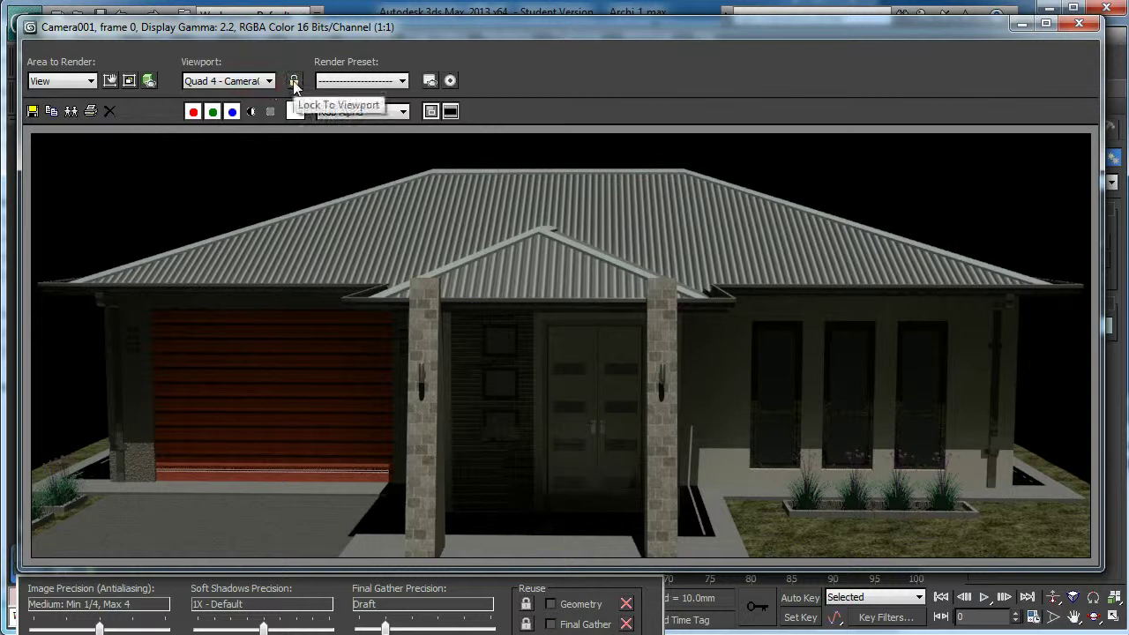
pyautogui.click(295, 82)
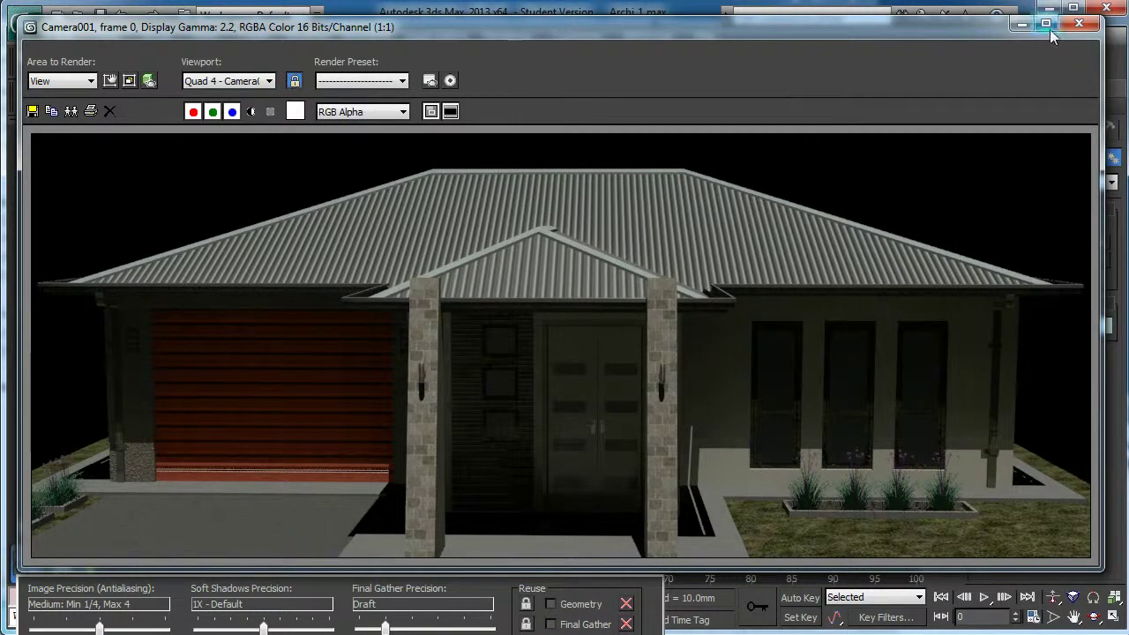
pyautogui.click(1079, 24)
# - Select the camera together with its target in Perspective and move both slightly downward
pyautogui.click(799, 413)
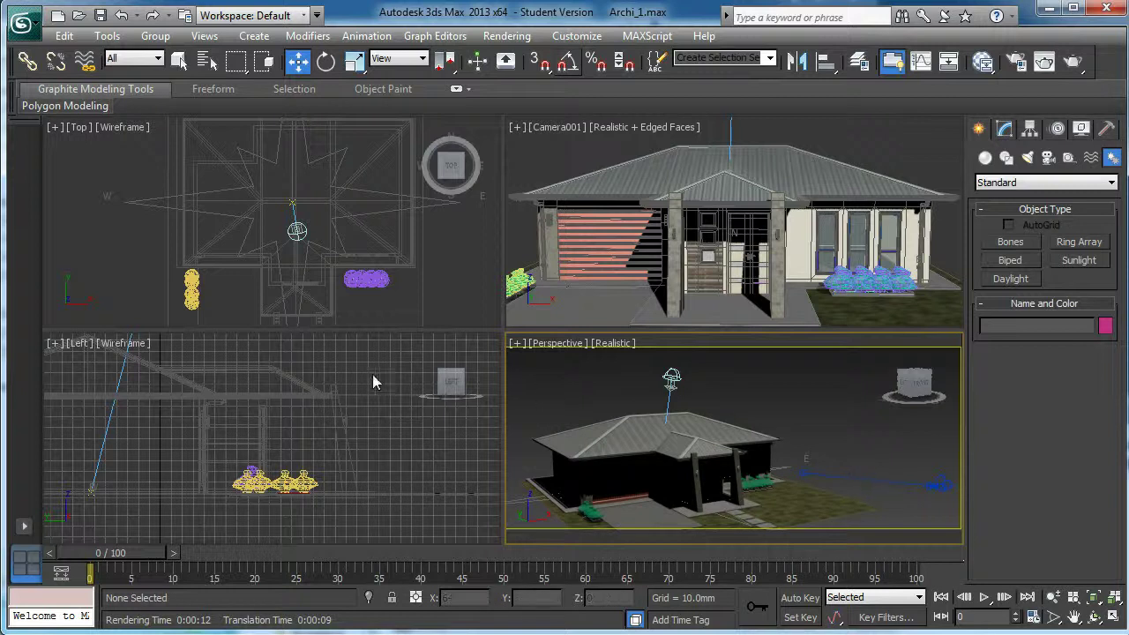
pyautogui.click(890, 488)
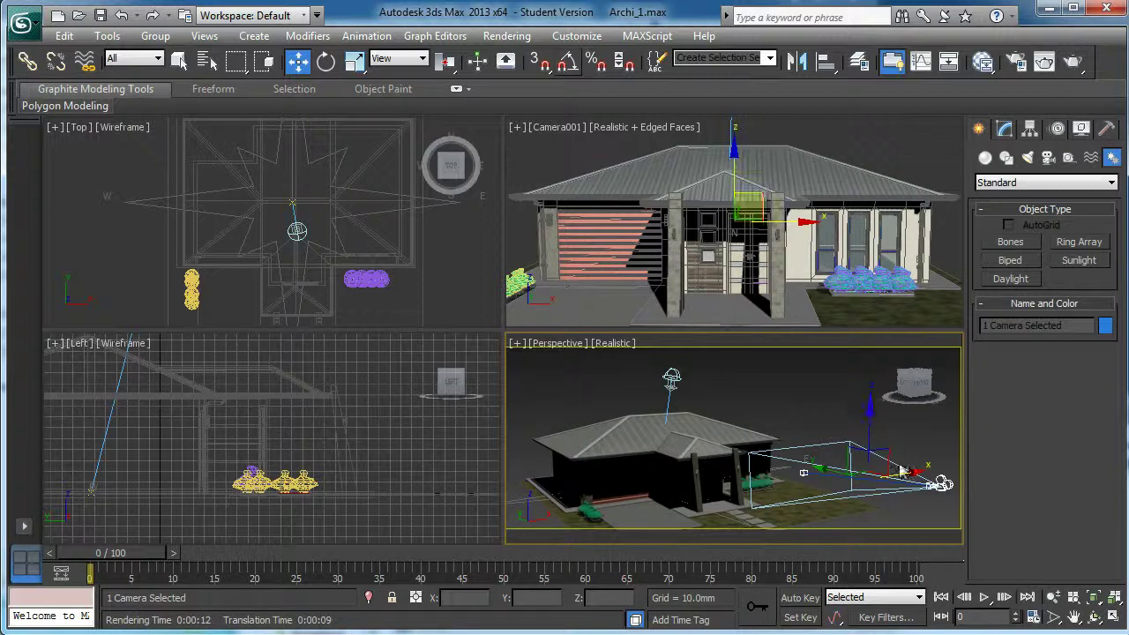
pyautogui.click(891, 398)
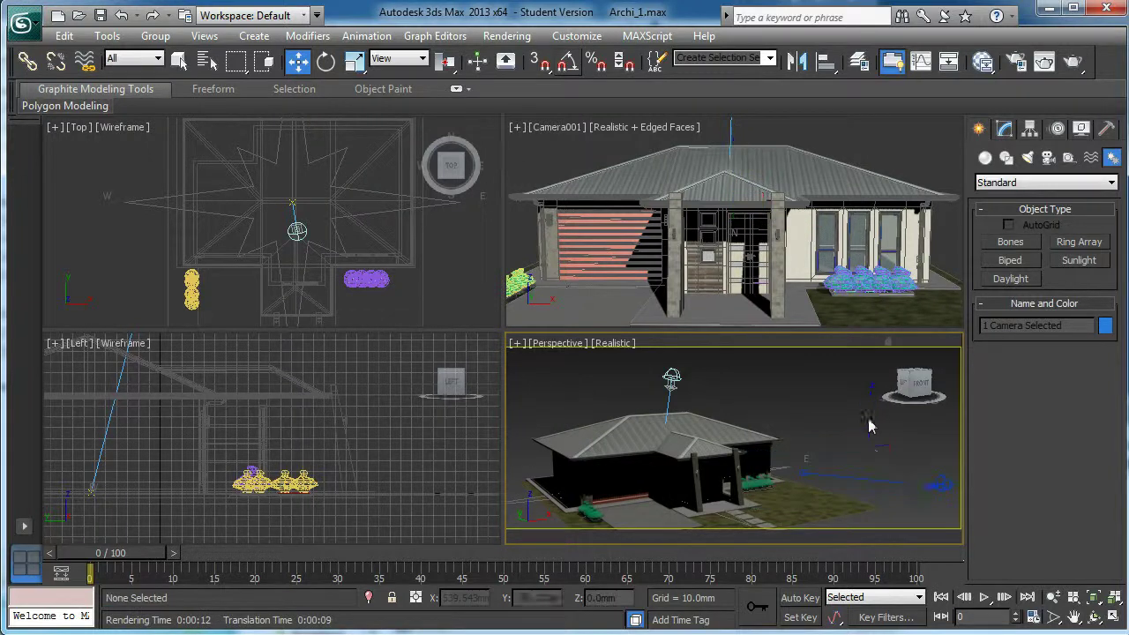
pyautogui.click(937, 484)
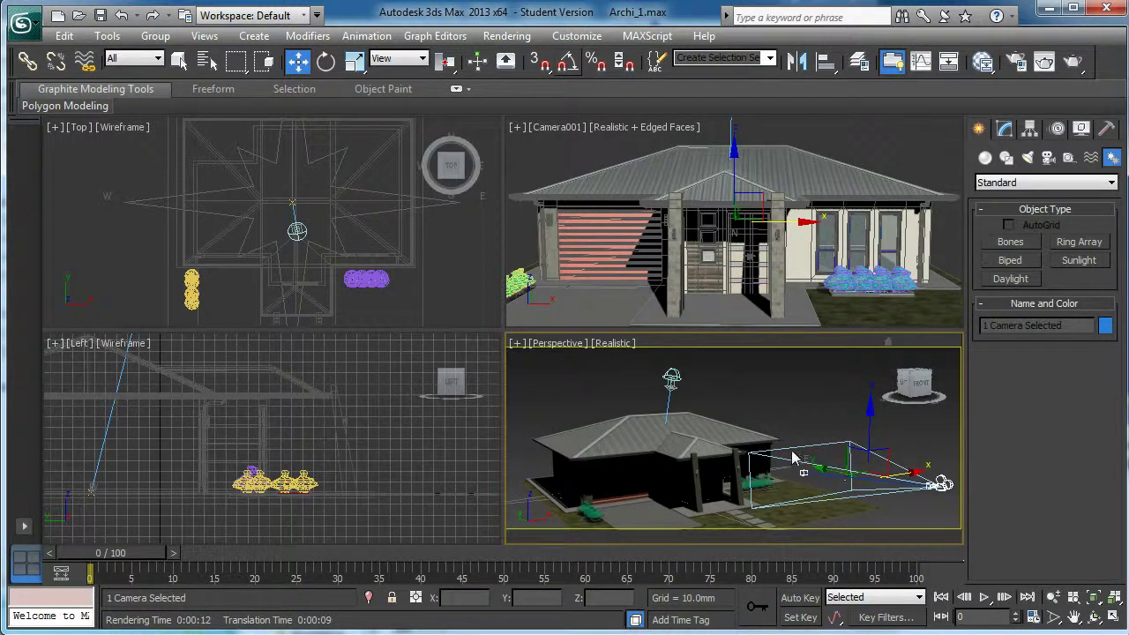
pyautogui.click(764, 408)
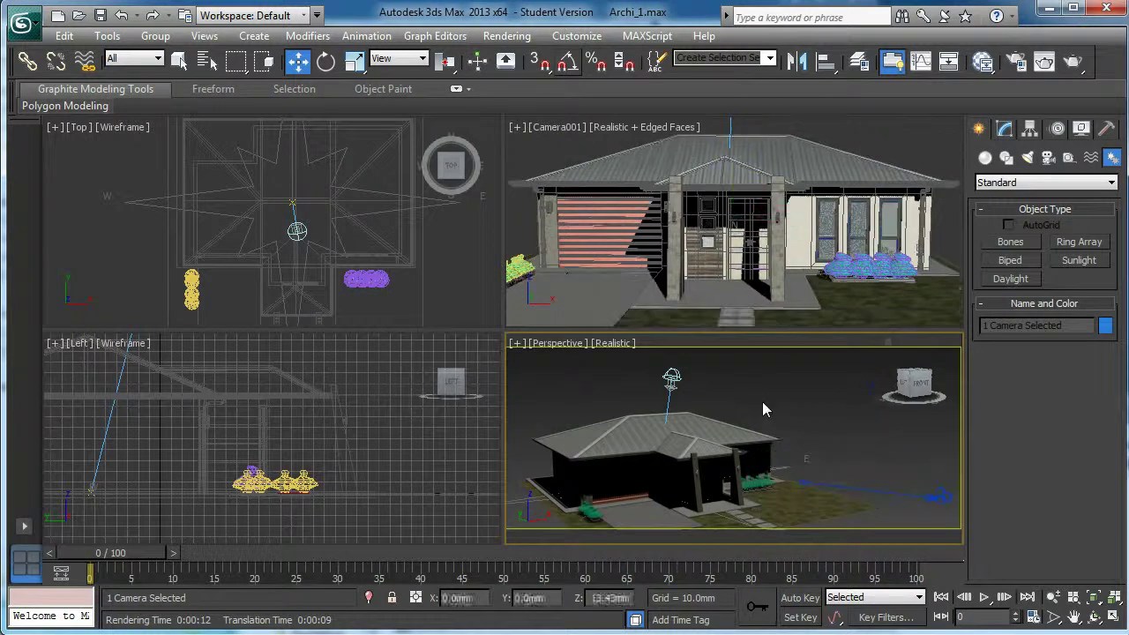
# - Lower the camera alone to a Z position of about 72 mm, then deselect it and activate the Camera001 view
pyautogui.click(938, 497)
pyautogui.moveTo(945, 441); pyautogui.dragTo(945, 460)
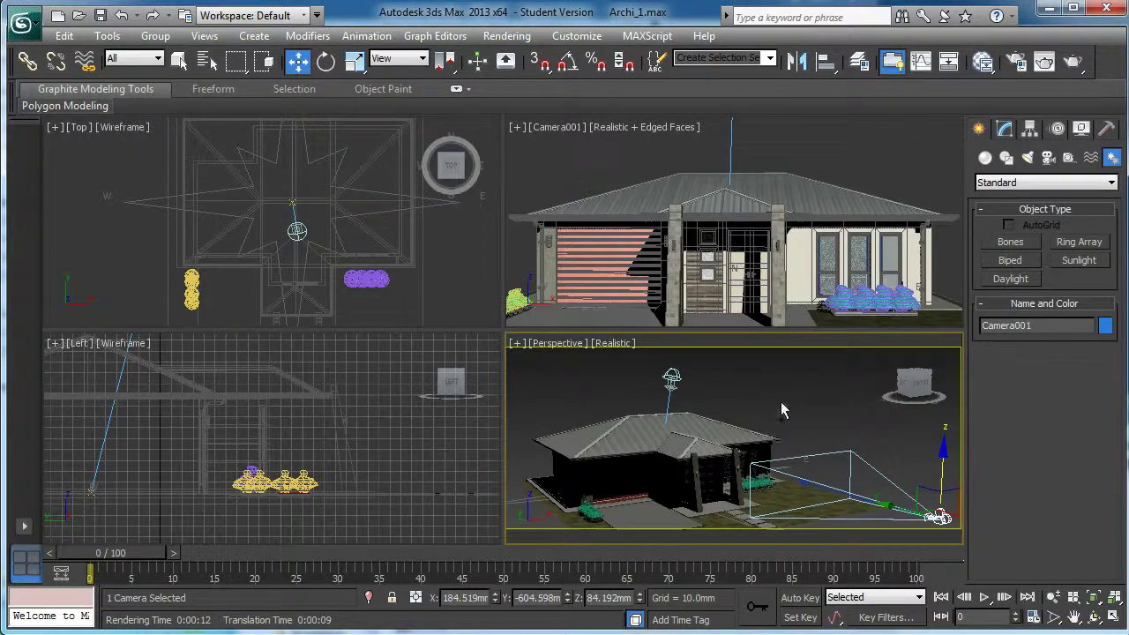
pyautogui.moveTo(722, 255); pyautogui.dragTo(746, 134, button='middle')
pyautogui.moveTo(746, 234)
pyautogui.mouseDown(button='middle')
pyautogui.moveTo(753, 157)
pyautogui.moveTo(759, 213)
pyautogui.mouseUp(button='middle')
pyautogui.keyDown('alt'); pyautogui.moveTo(824, 471); pyautogui.dragTo(840, 489, button='middle'); pyautogui.keyUp('alt')
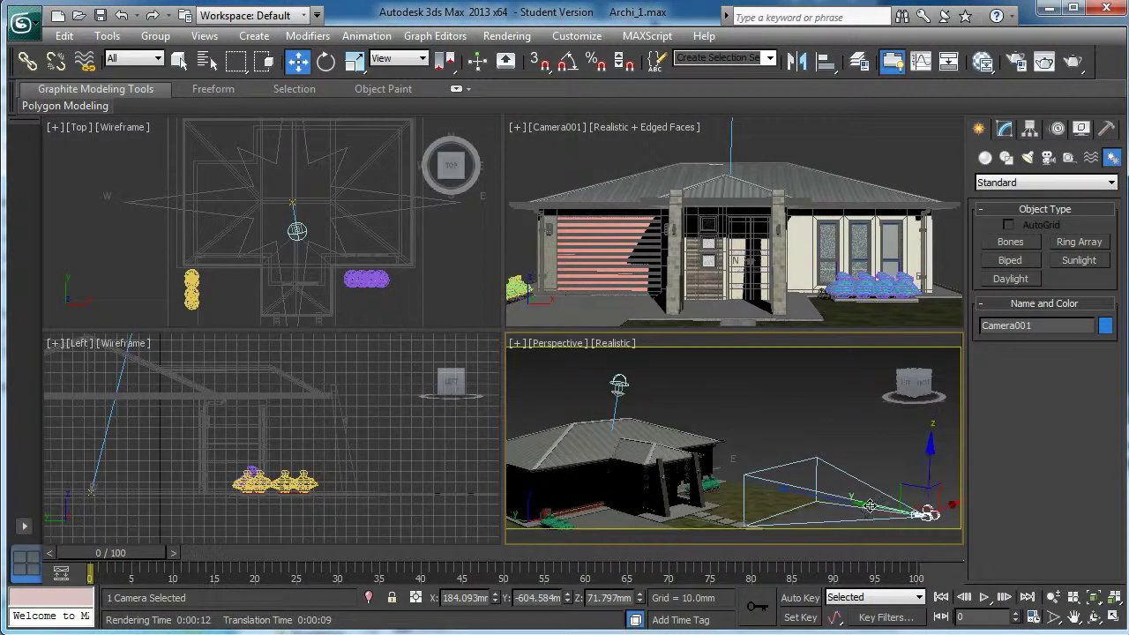
pyautogui.moveTo(870, 506); pyautogui.dragTo(879, 502)
pyautogui.click(849, 165)
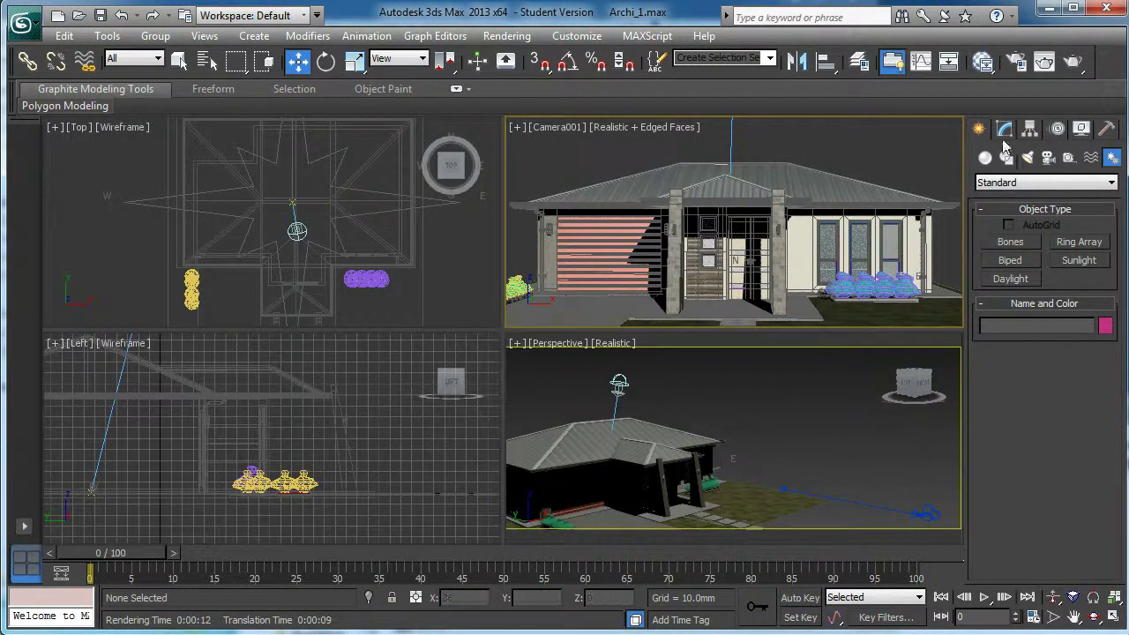
# - Set the Daylight system's sunlight to mr Sun and skylight to mr Sky, accepting the mr Physical Sky environment map
pyautogui.click(618, 382)
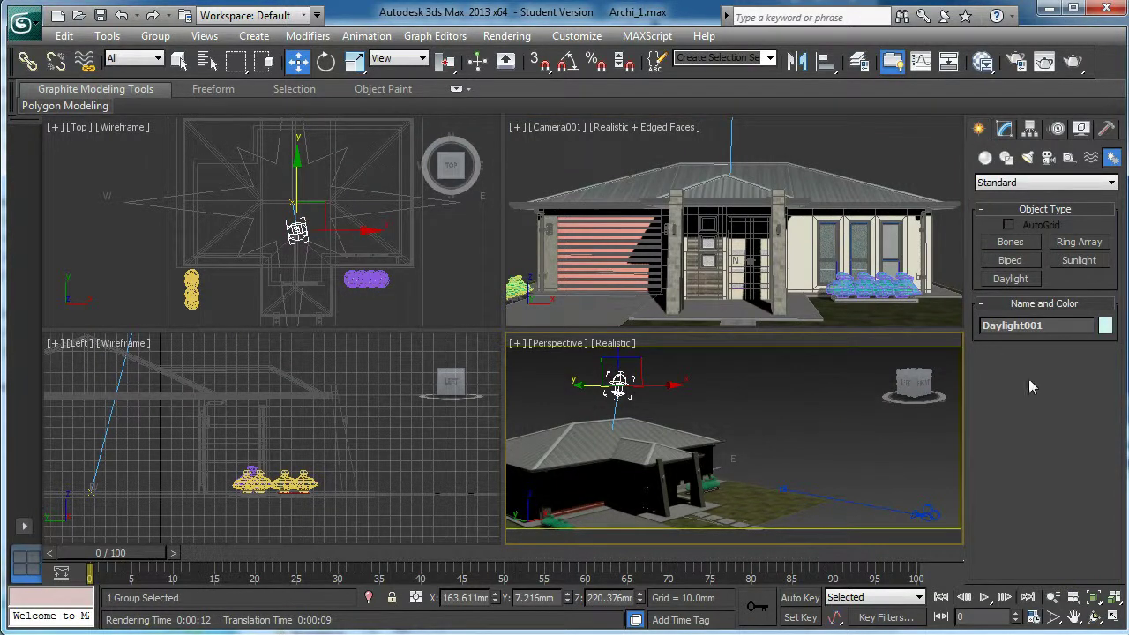
pyautogui.click(1004, 129)
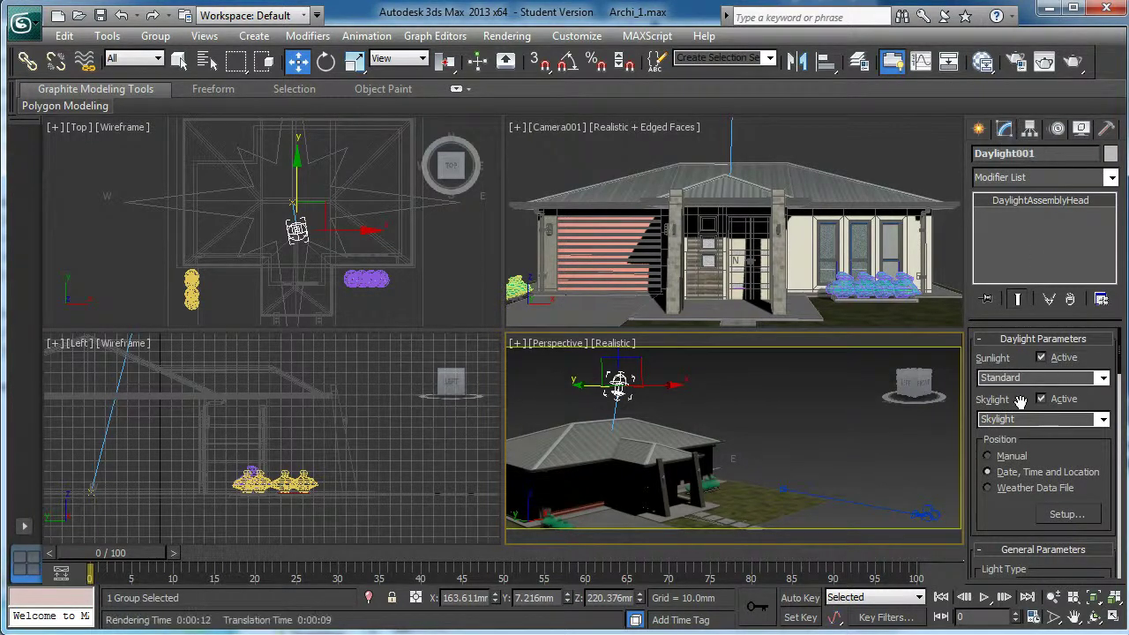
pyautogui.click(1103, 379)
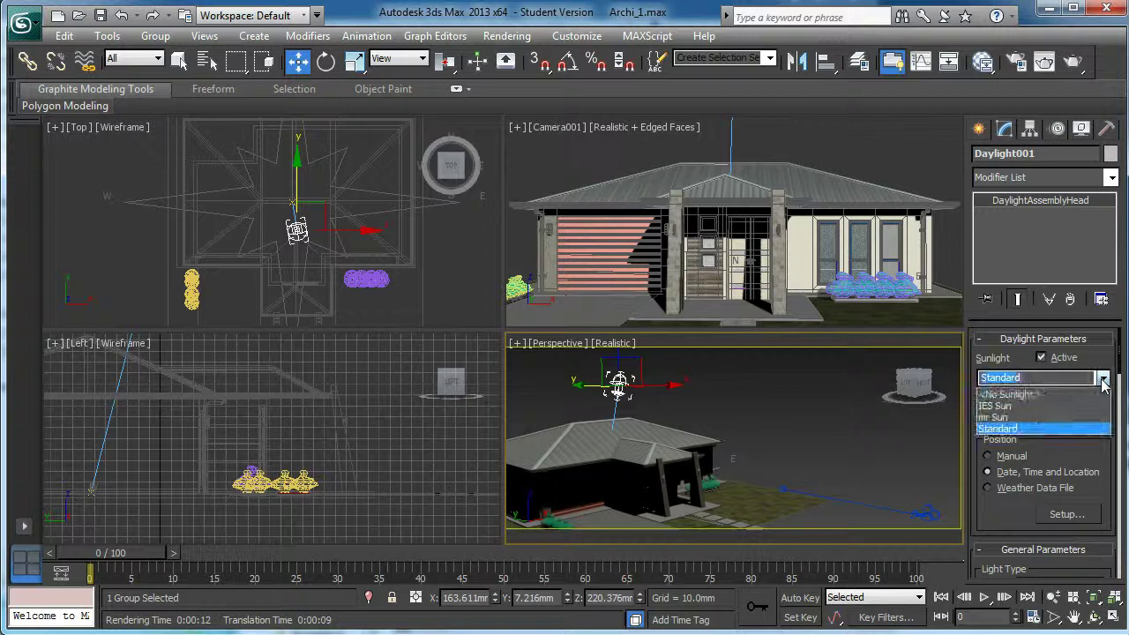
pyautogui.click(1002, 420)
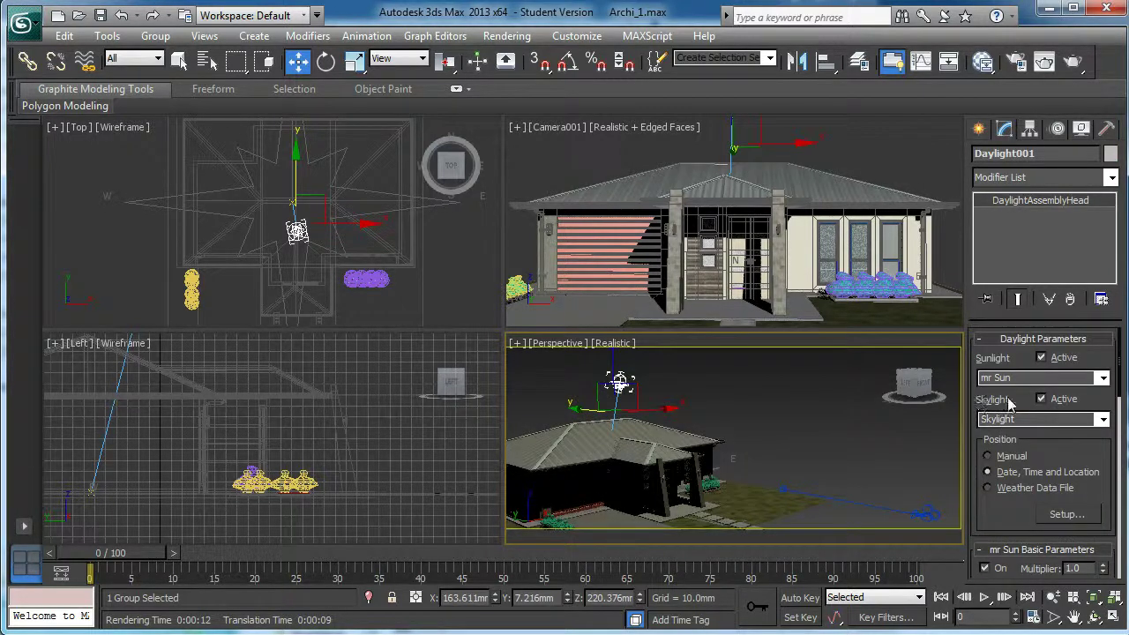
pyautogui.click(1103, 420)
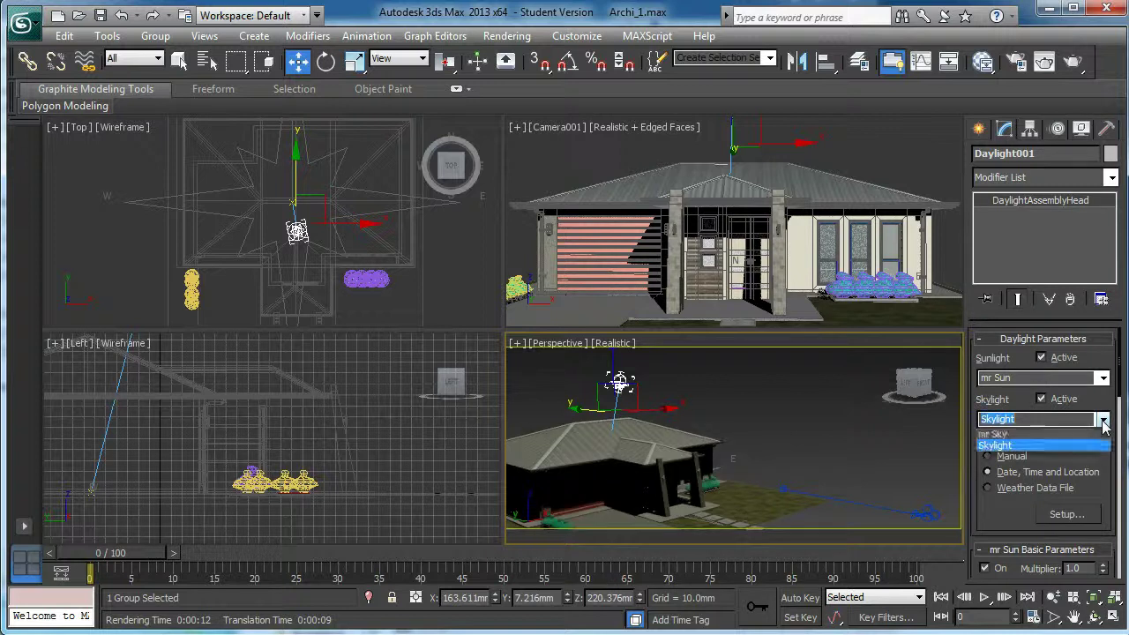
pyautogui.click(1004, 460)
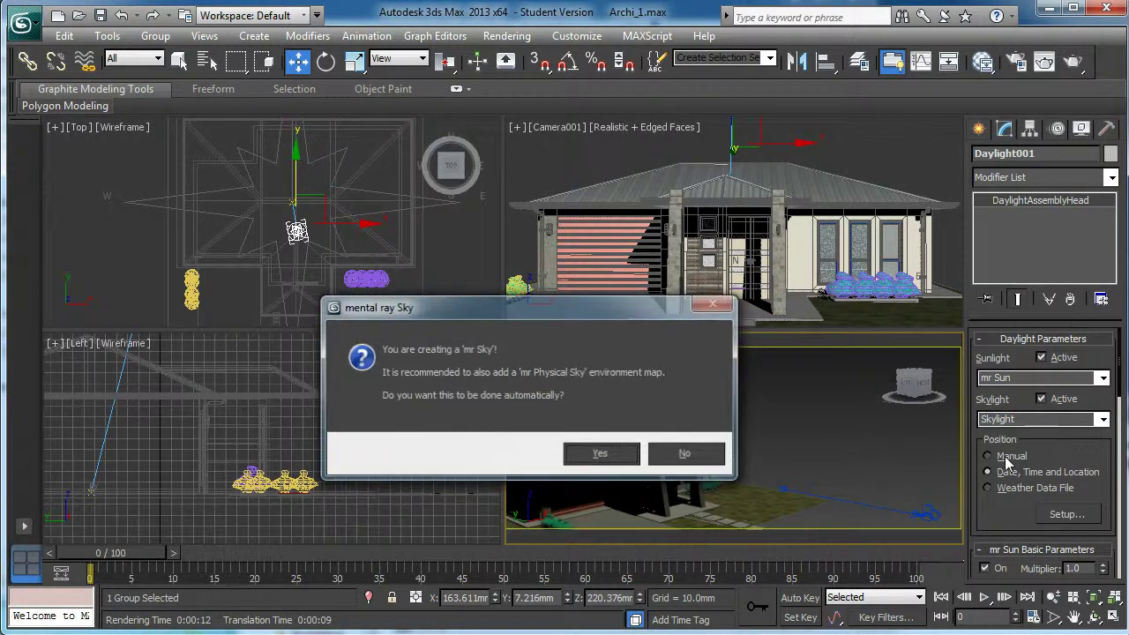
pyautogui.click(600, 454)
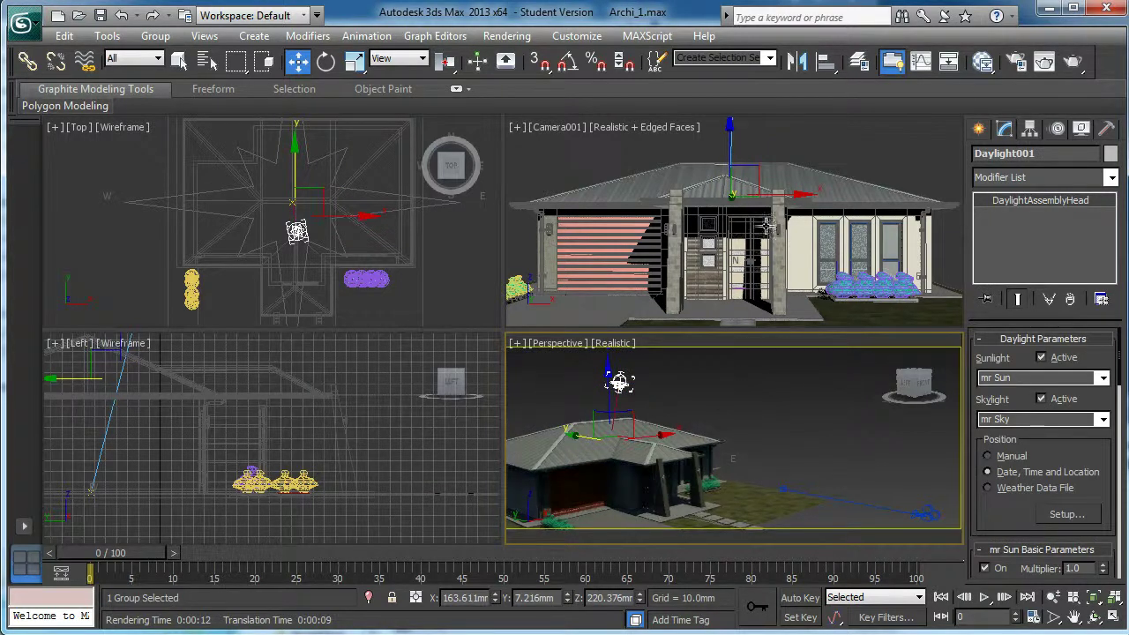
# - Render the camera view to check the new sun and sky, then close the render and clear the selection
pyautogui.click(1045, 64)
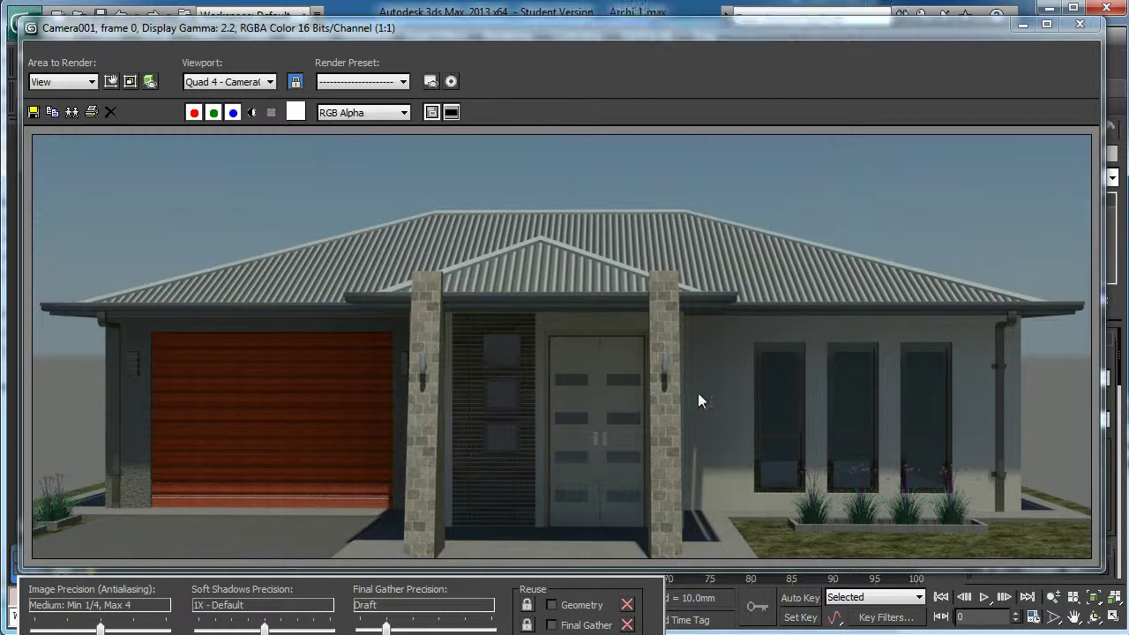
pyautogui.click(1083, 28)
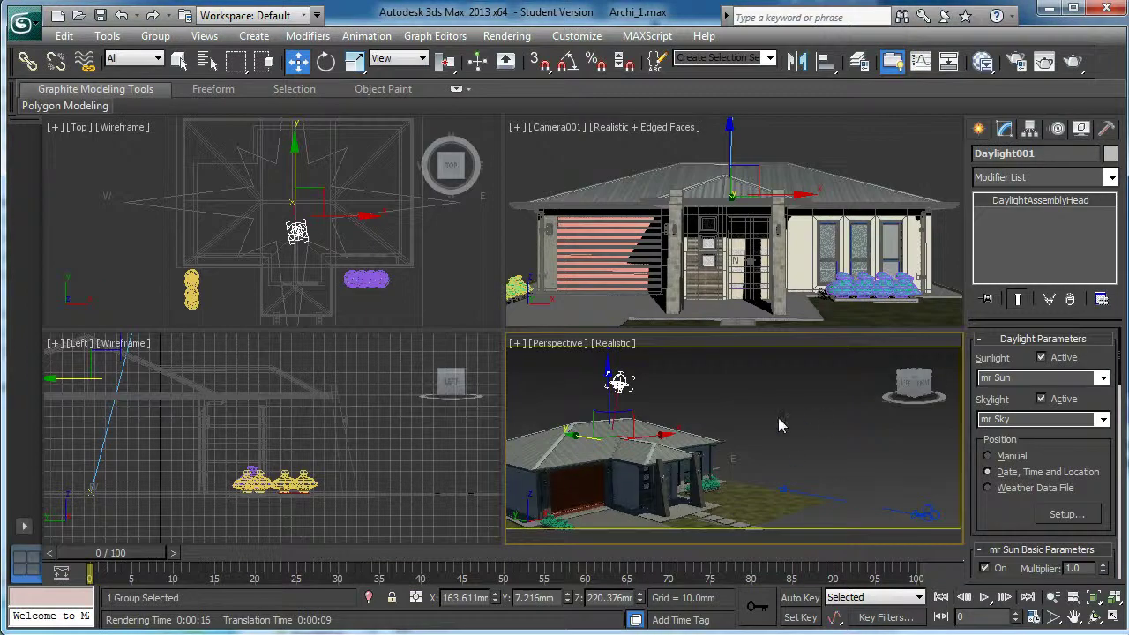
pyautogui.click(782, 415)
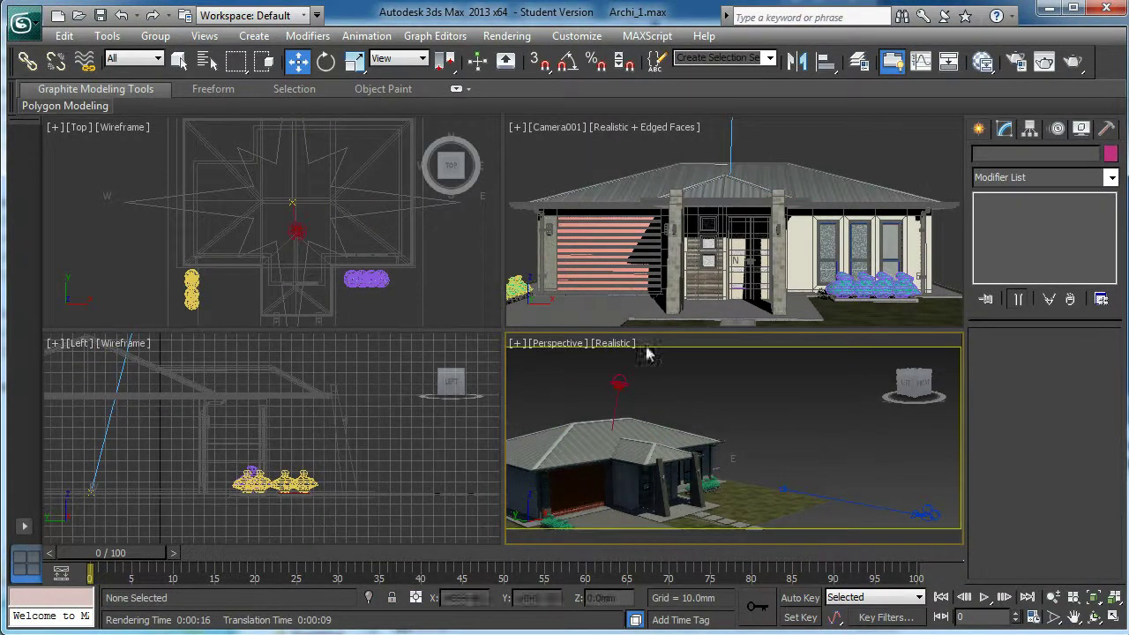
# - Open the Daylight system's date, time and location setup and set the time to 15 hours
pyautogui.click(617, 381)
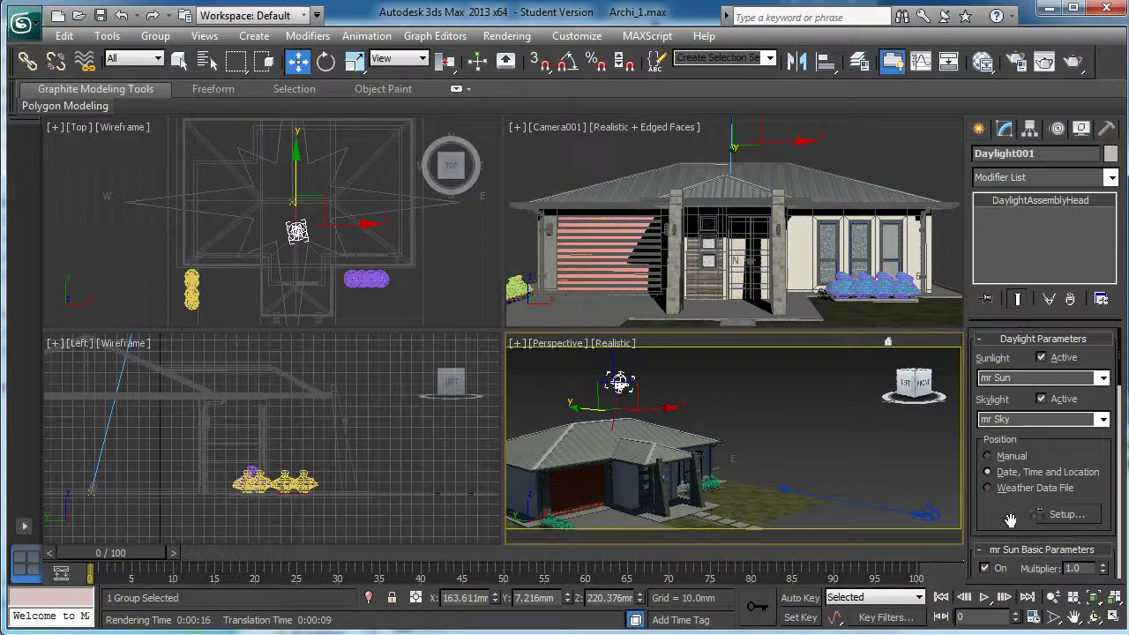
pyautogui.moveTo(1011, 521); pyautogui.dragTo(1008, 486)
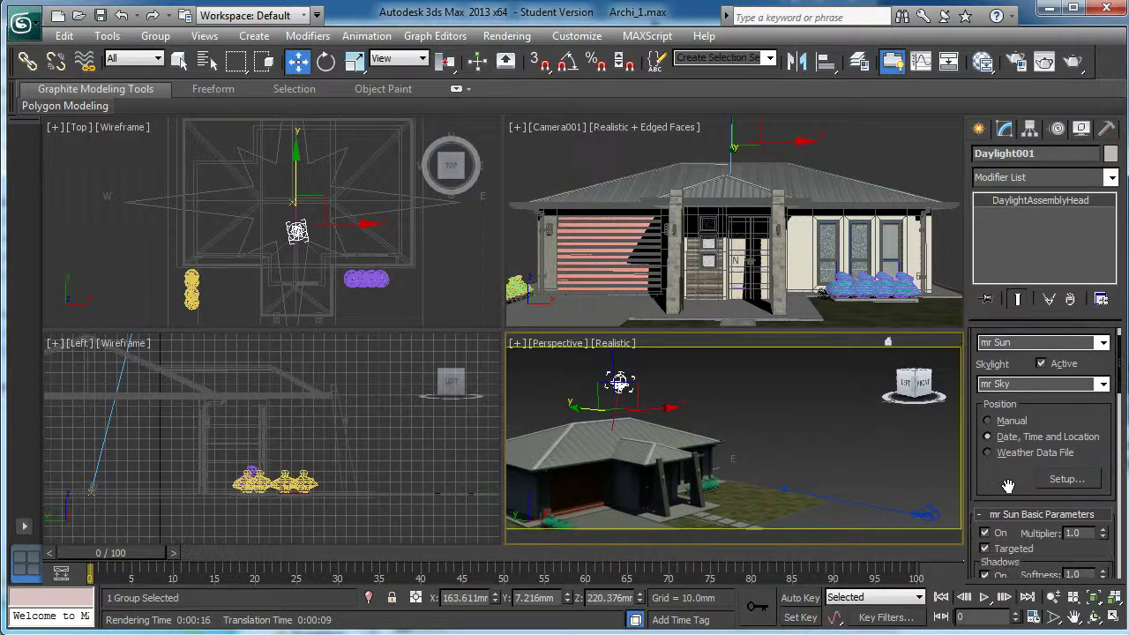
pyautogui.click(683, 395)
pyautogui.click(616, 378)
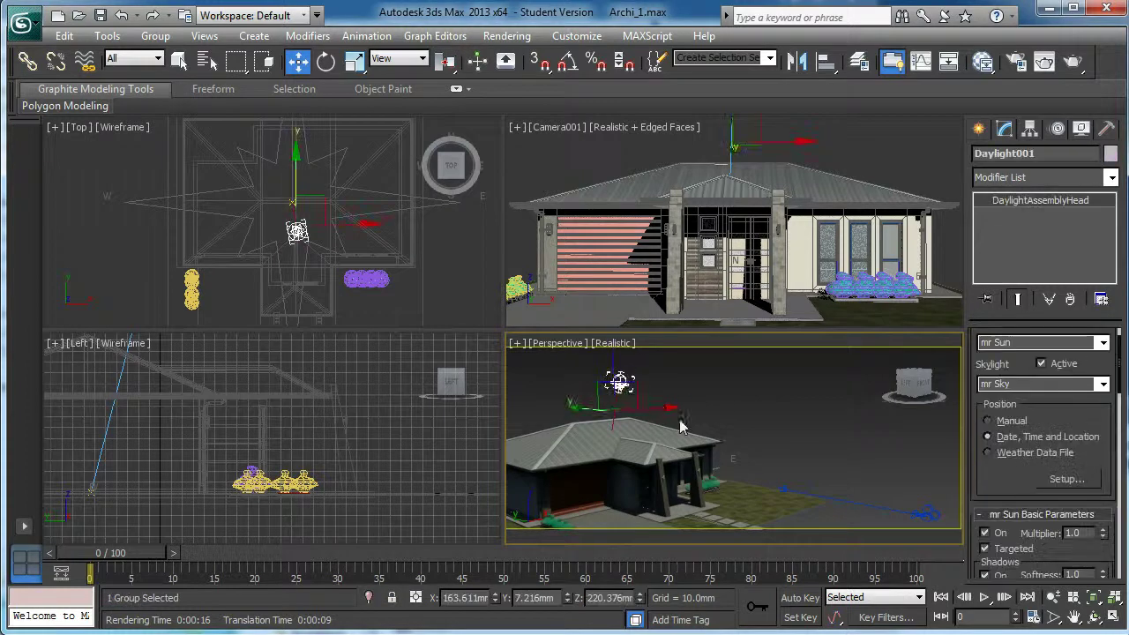
pyautogui.click(1084, 479)
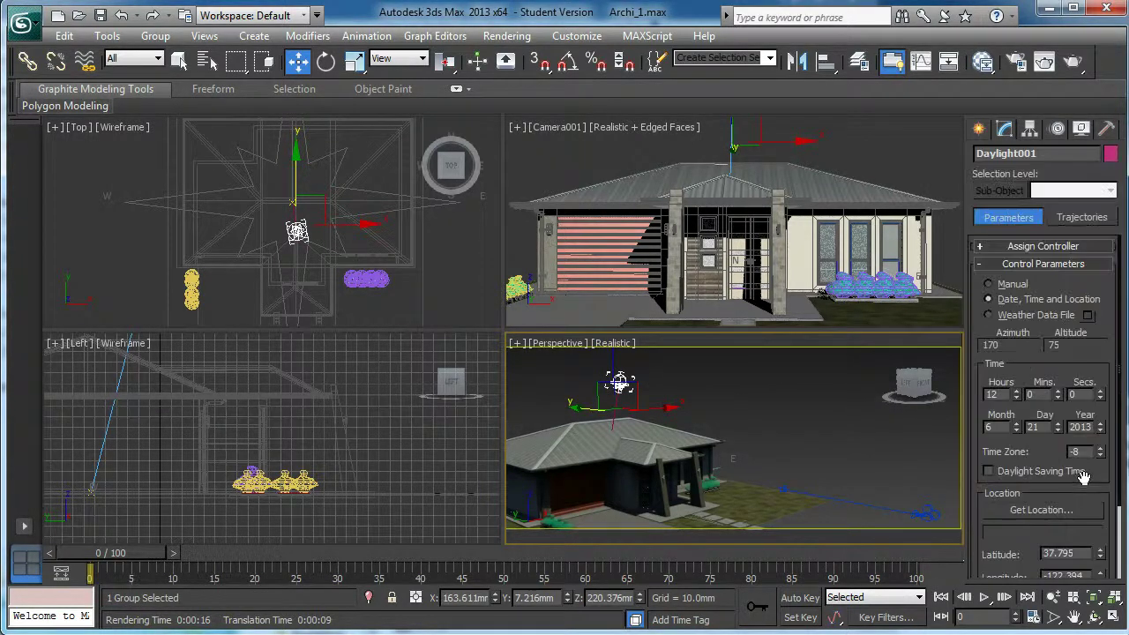
pyautogui.moveTo(1064, 285)
pyautogui.mouseDown()
pyautogui.moveTo(1066, 253)
pyautogui.moveTo(1066, 296)
pyautogui.mouseUp()
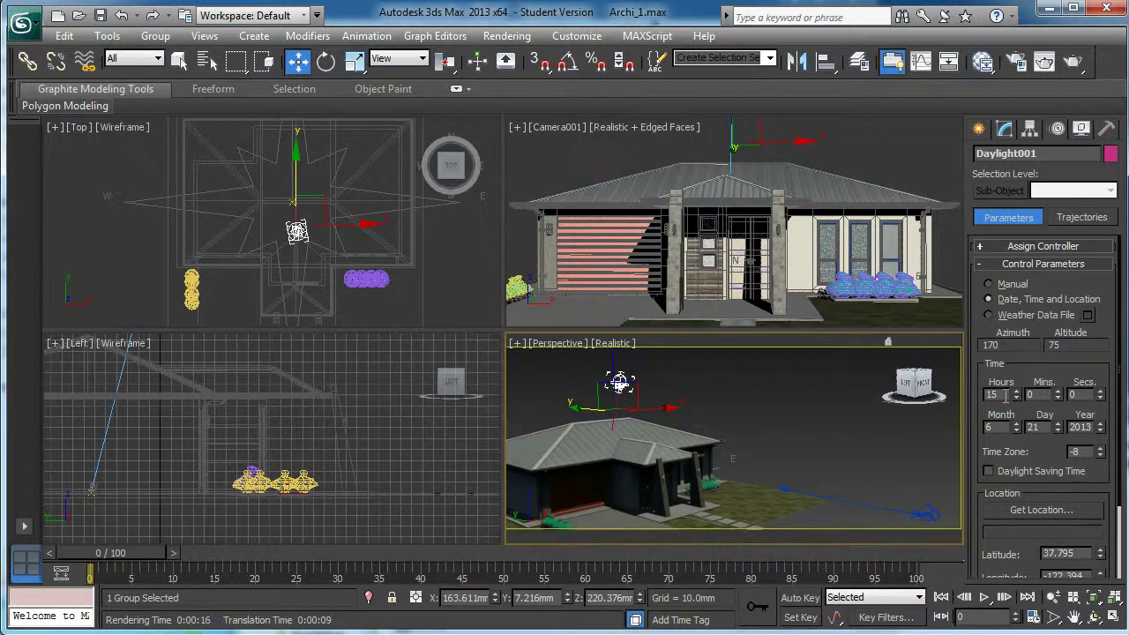
pyautogui.press('Return')
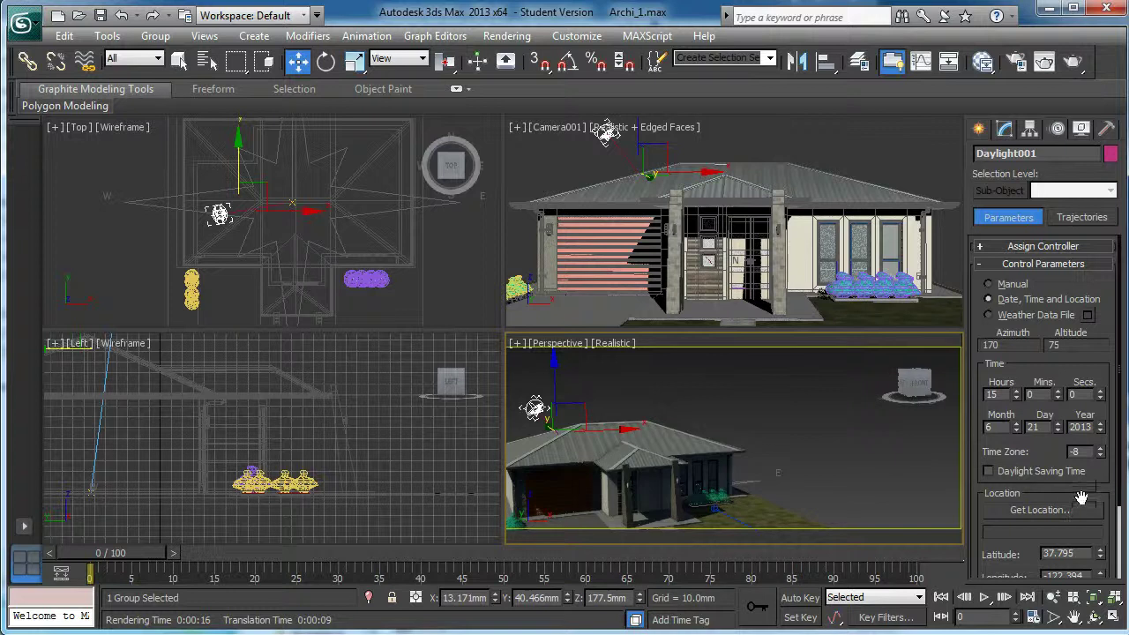
# - Set the Daylight system's North Direction to 208 to swing the sun round to the front of the house
pyautogui.moveTo(1070, 485); pyautogui.dragTo(1052, 367)
pyautogui.keyDown('alt'); pyautogui.moveTo(743, 452); pyautogui.dragTo(822, 525, button='middle'); pyautogui.keyUp('alt')
pyautogui.moveTo(823, 526); pyautogui.dragTo(801, 433, button='middle')
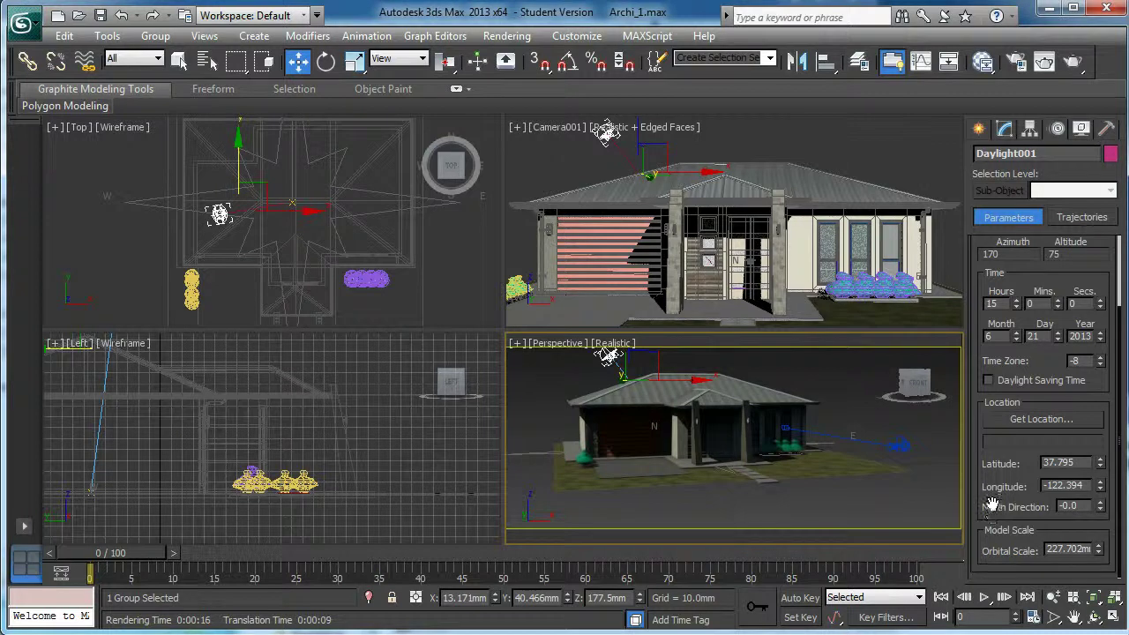
pyautogui.moveTo(1003, 454); pyautogui.dragTo(1023, 483)
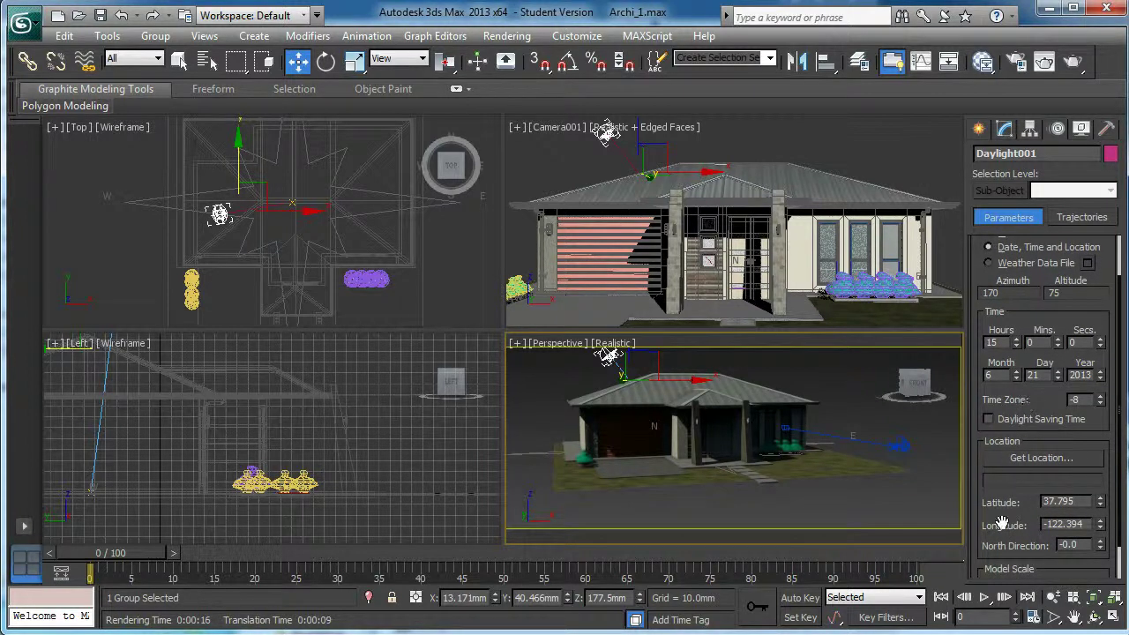
pyautogui.moveTo(1019, 547); pyautogui.dragTo(1041, 328)
pyautogui.scroll(3, 697, 441)
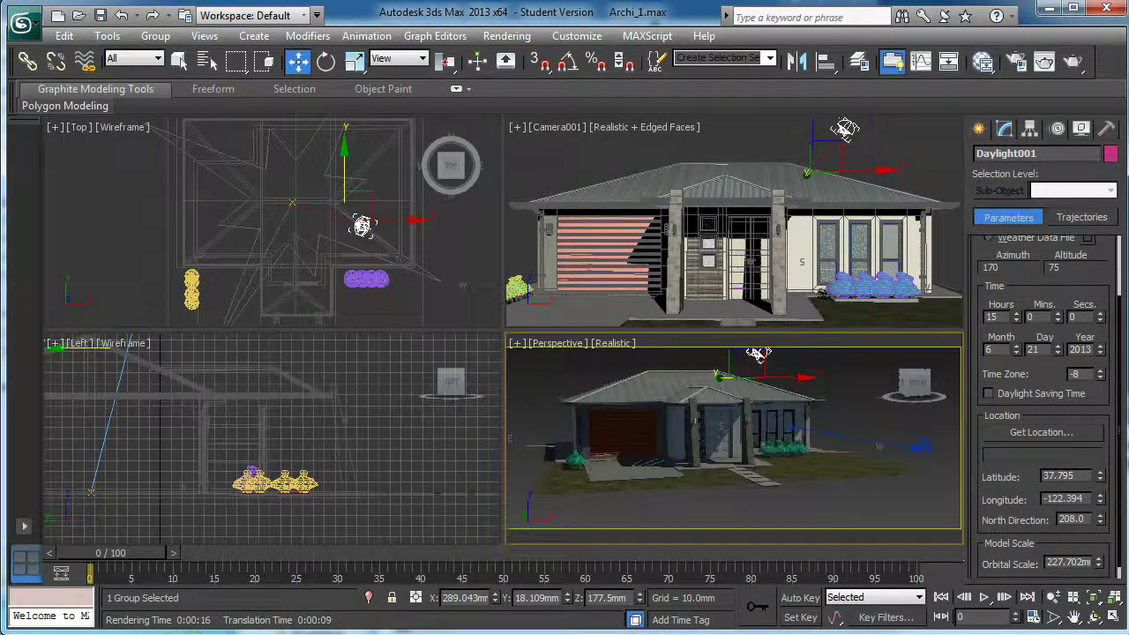
# - Set the Daylight system's North Direction to 229, latitude to 26.095 and longitude to -107.694 to light the house front
pyautogui.moveTo(650, 371); pyautogui.dragTo(682, 441, button='middle')
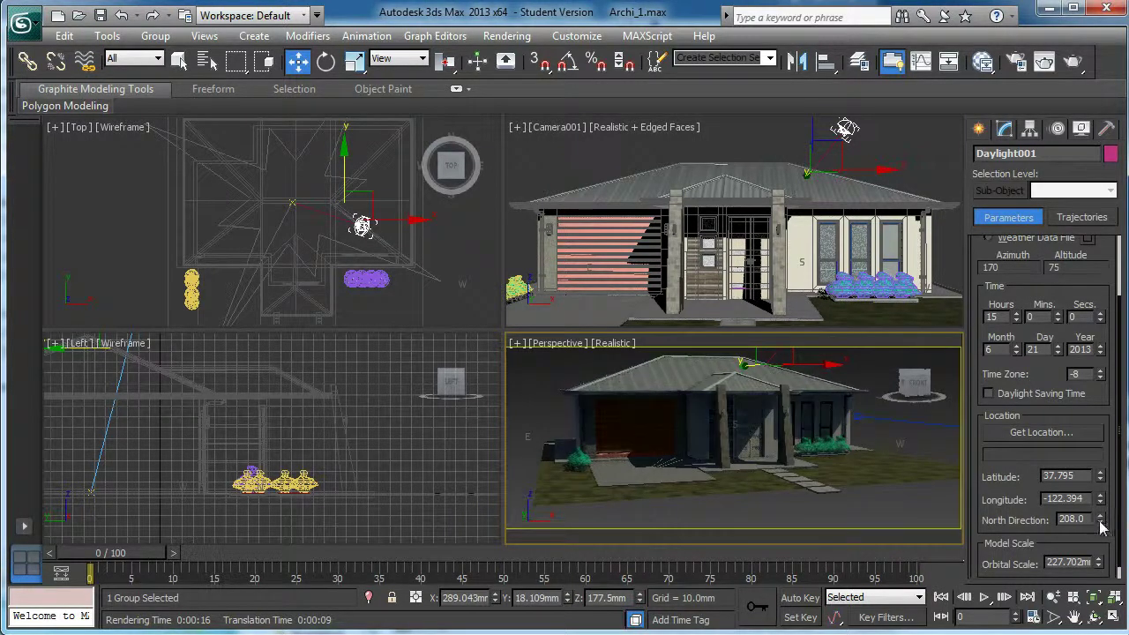
pyautogui.moveTo(1099, 525); pyautogui.dragTo(1066, 434)
pyautogui.moveTo(1101, 527); pyautogui.dragTo(1100, 499)
pyautogui.moveTo(1095, 584); pyautogui.dragTo(1093, 599)
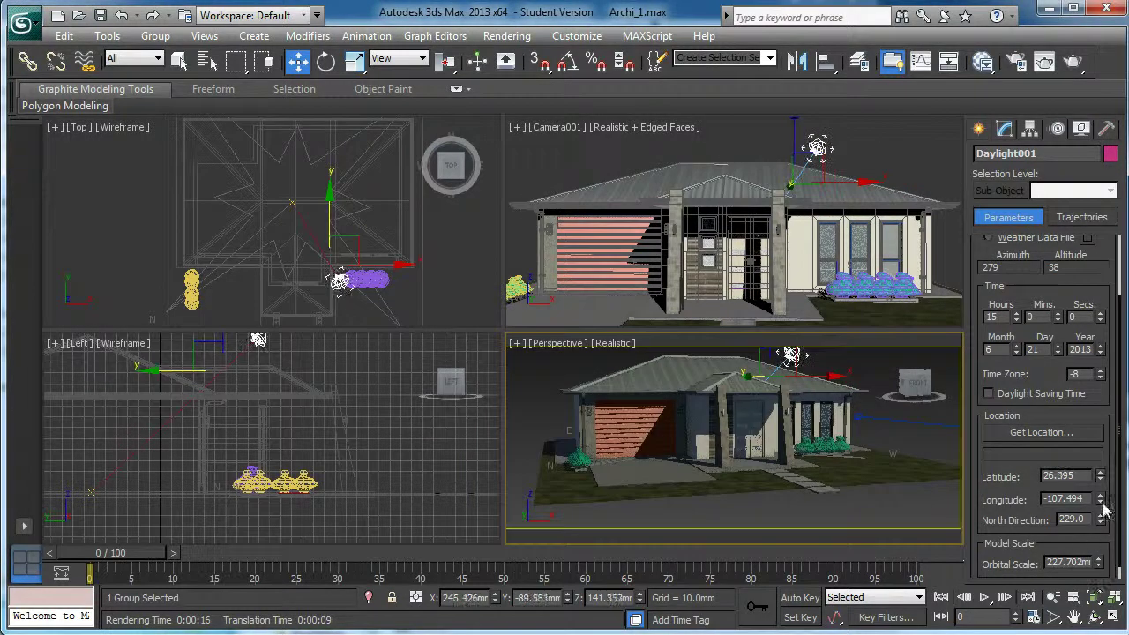
pyautogui.moveTo(1101, 500)
pyautogui.mouseDown()
pyautogui.moveTo(1072, 315)
pyautogui.moveTo(1079, 544)
pyautogui.moveTo(1079, 502)
pyautogui.mouseUp()
pyautogui.scroll(3, 806, 446)
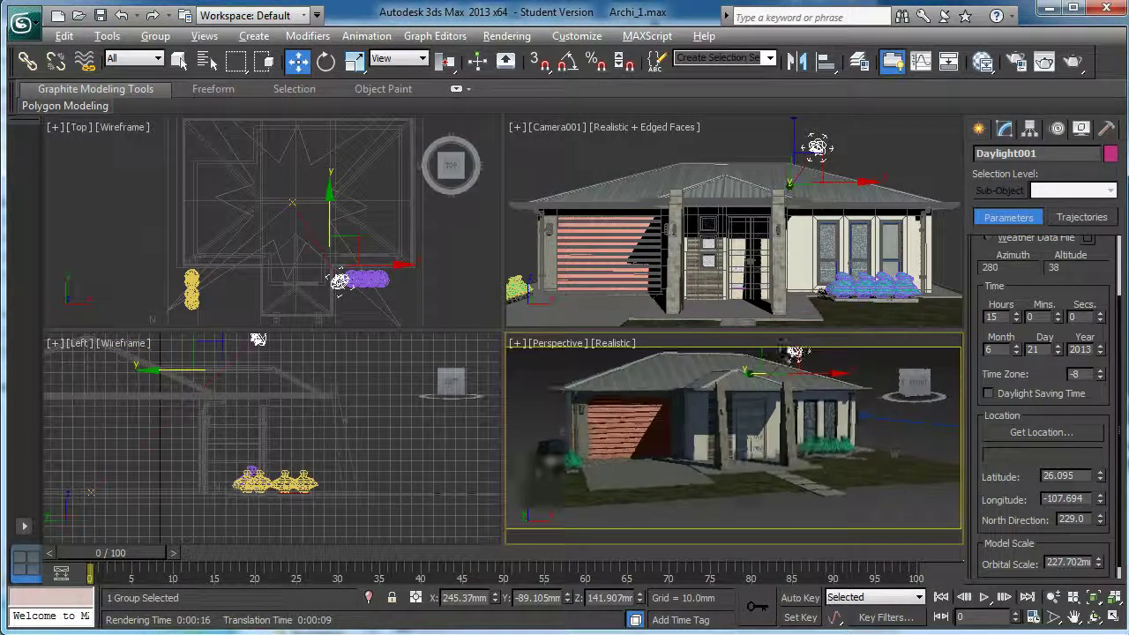
pyautogui.moveTo(807, 447); pyautogui.dragTo(820, 442, button='middle')
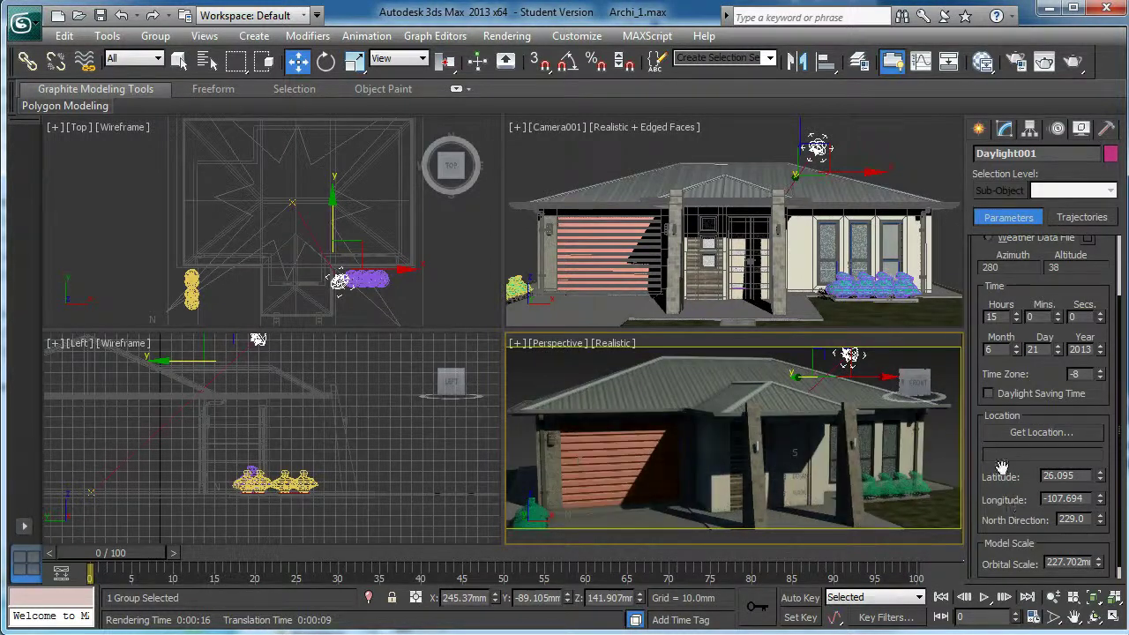
# - Browse the preset cities for North America and Australia in the Daylight system's location picker, then close it without choosing one
pyautogui.click(1041, 432)
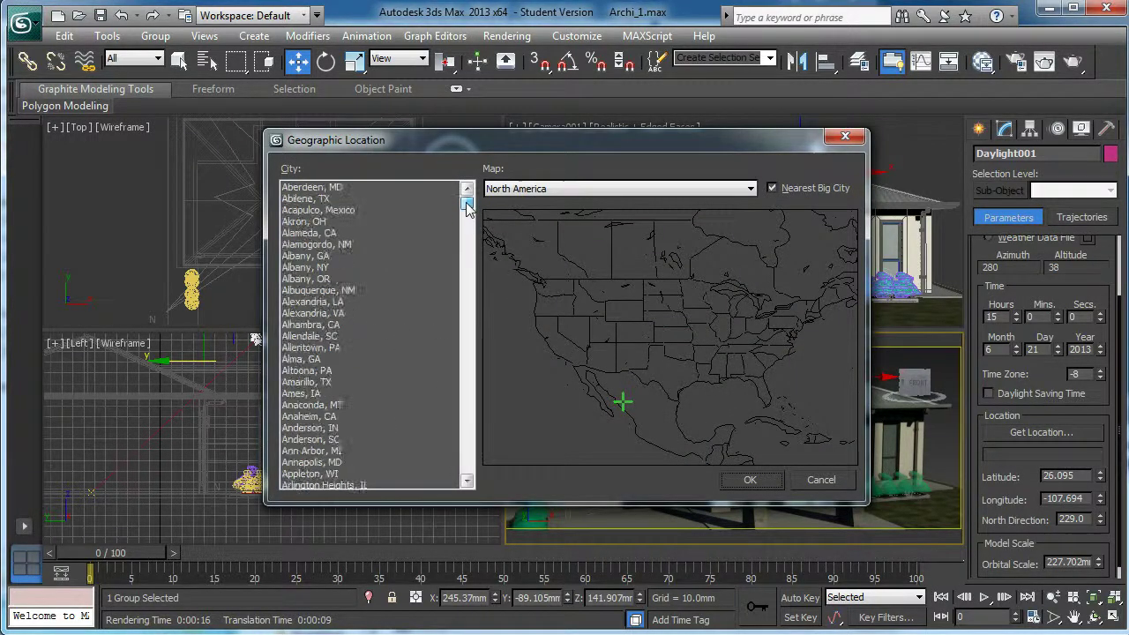
pyautogui.moveTo(466, 203); pyautogui.dragTo(308, 247)
pyautogui.moveTo(466, 204)
pyautogui.mouseDown()
pyautogui.moveTo(466, 225)
pyautogui.moveTo(468, 214)
pyautogui.mouseUp()
pyautogui.click(545, 188)
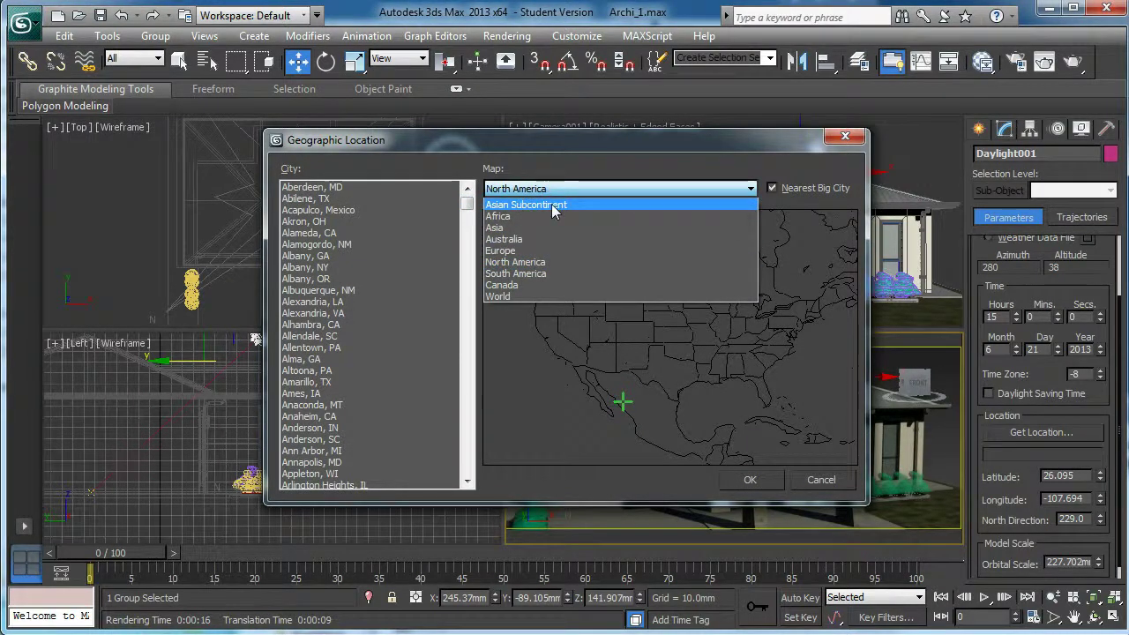
pyautogui.click(511, 247)
pyautogui.scroll(-1, 386, 393)
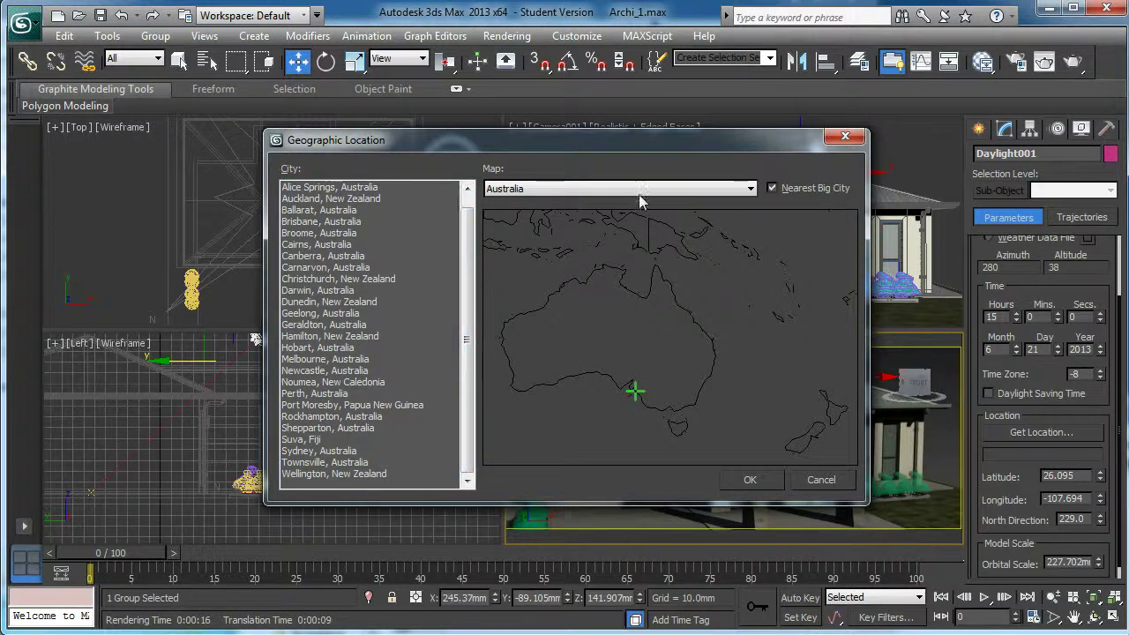
pyautogui.click(832, 141)
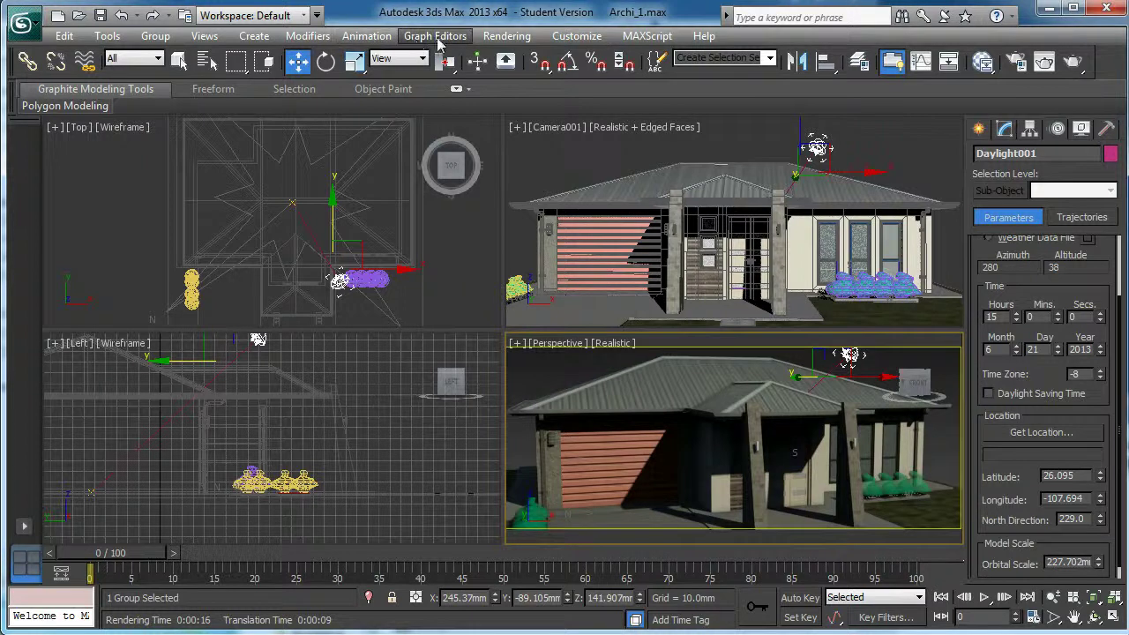
# - Open the scene's exposure settings, keep mr Photographic Exposure Control without a preset, and render the exposure preview
pyautogui.click(488, 37)
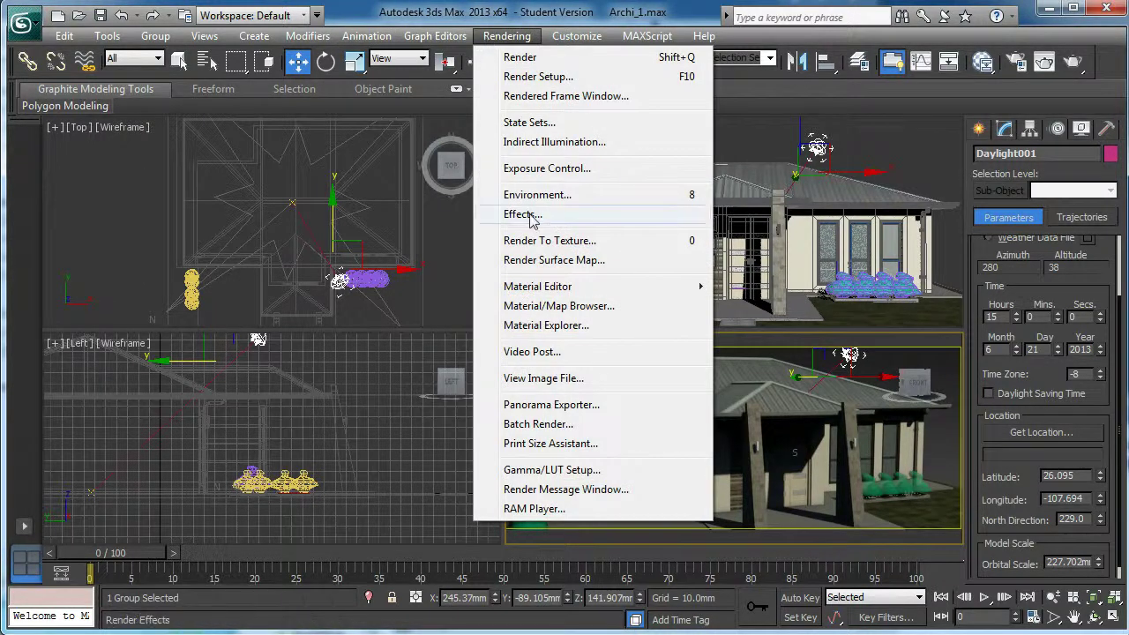
pyautogui.click(557, 169)
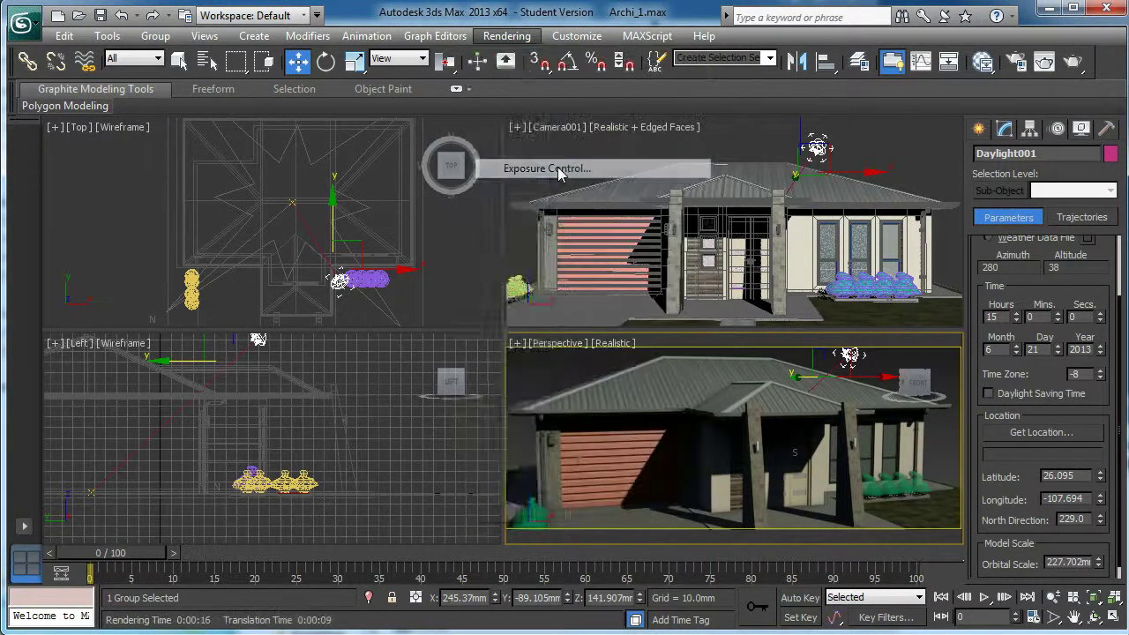
pyautogui.moveTo(425, 34); pyautogui.dragTo(310, 32)
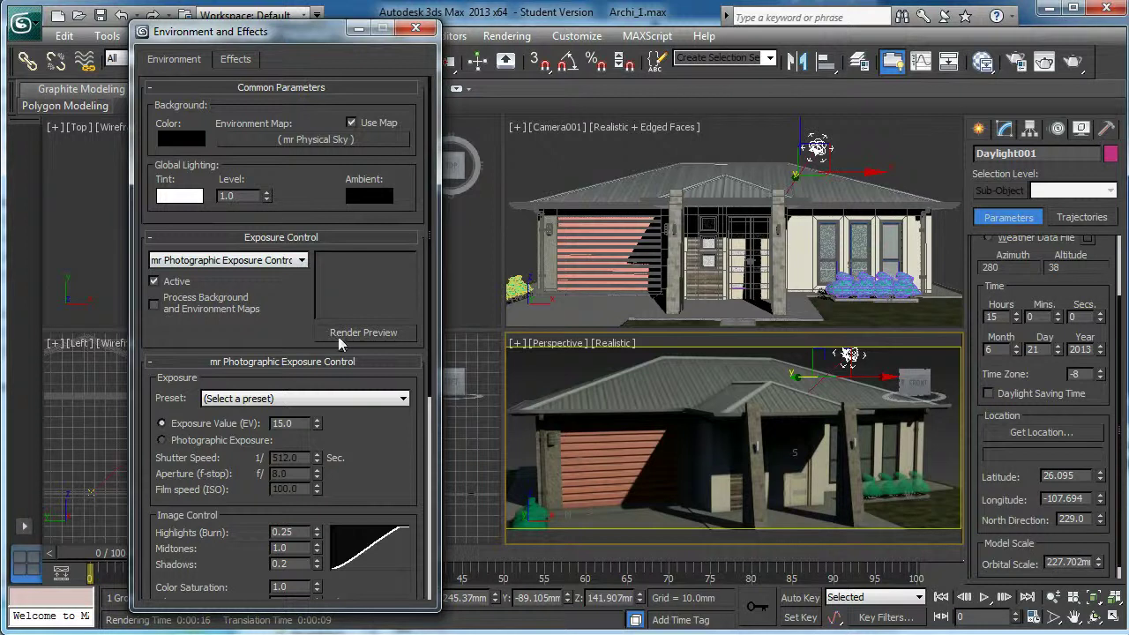
pyautogui.click(294, 261)
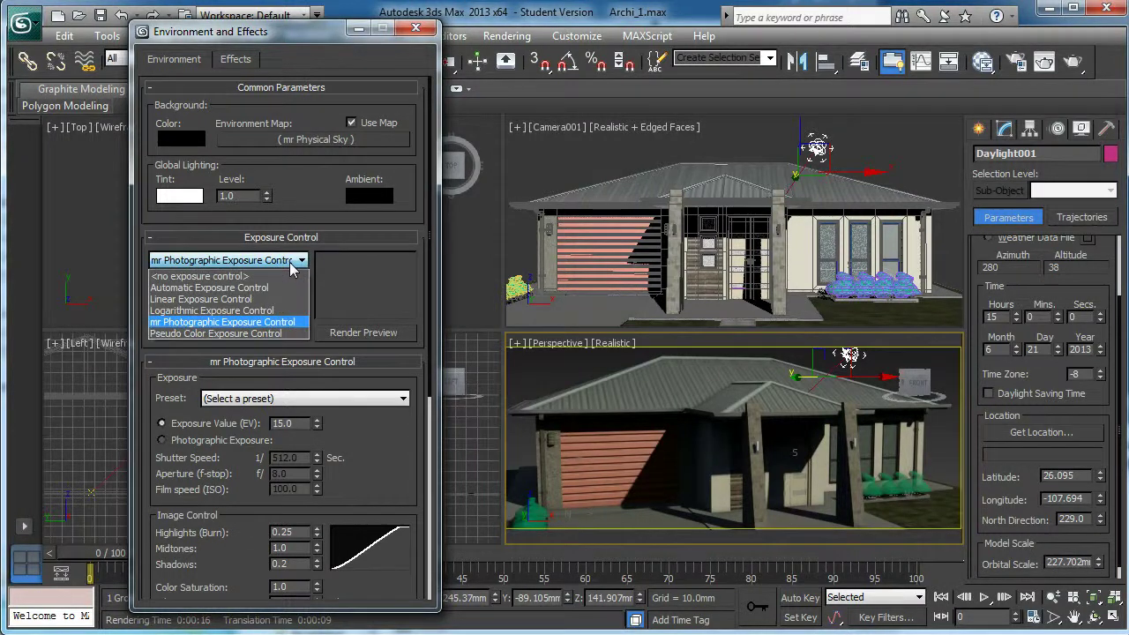
pyautogui.click(300, 261)
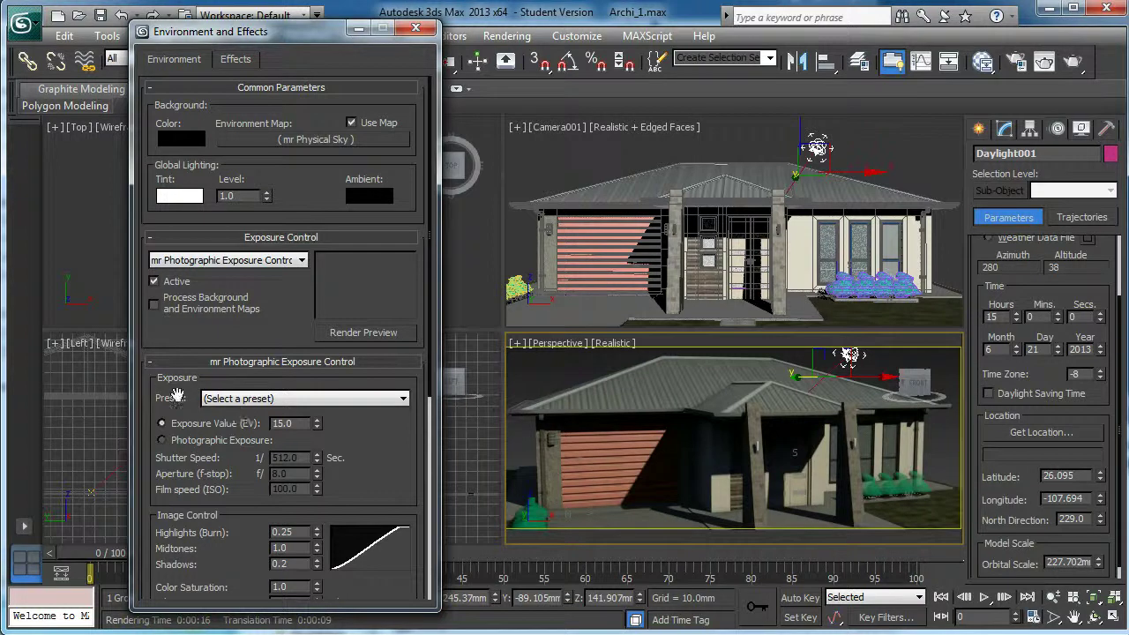
pyautogui.click(281, 401)
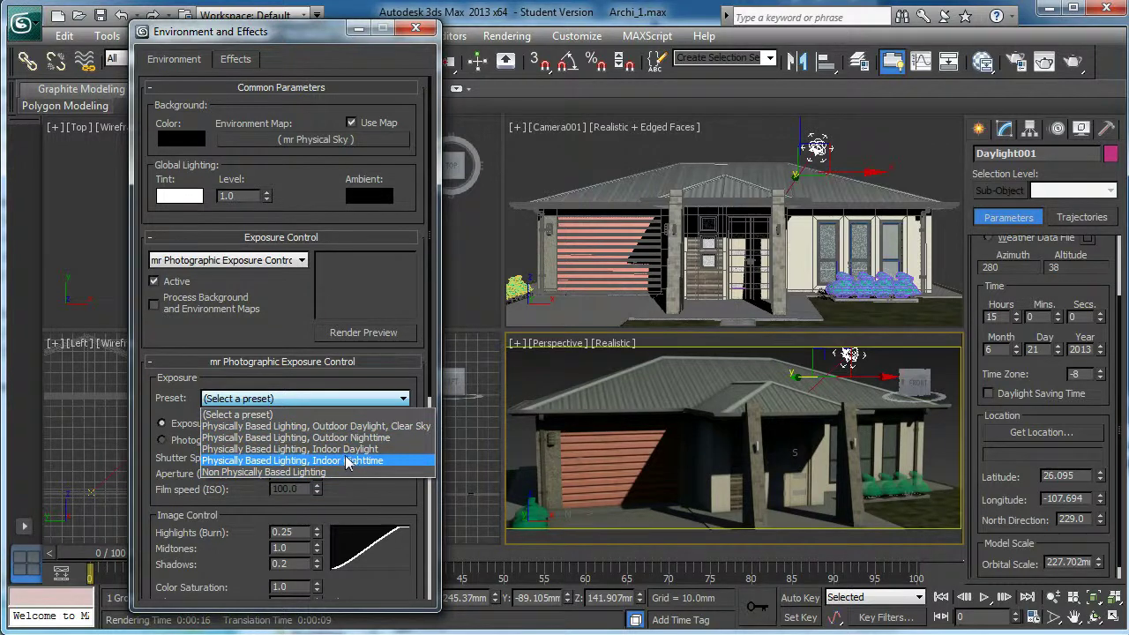
pyautogui.click(353, 415)
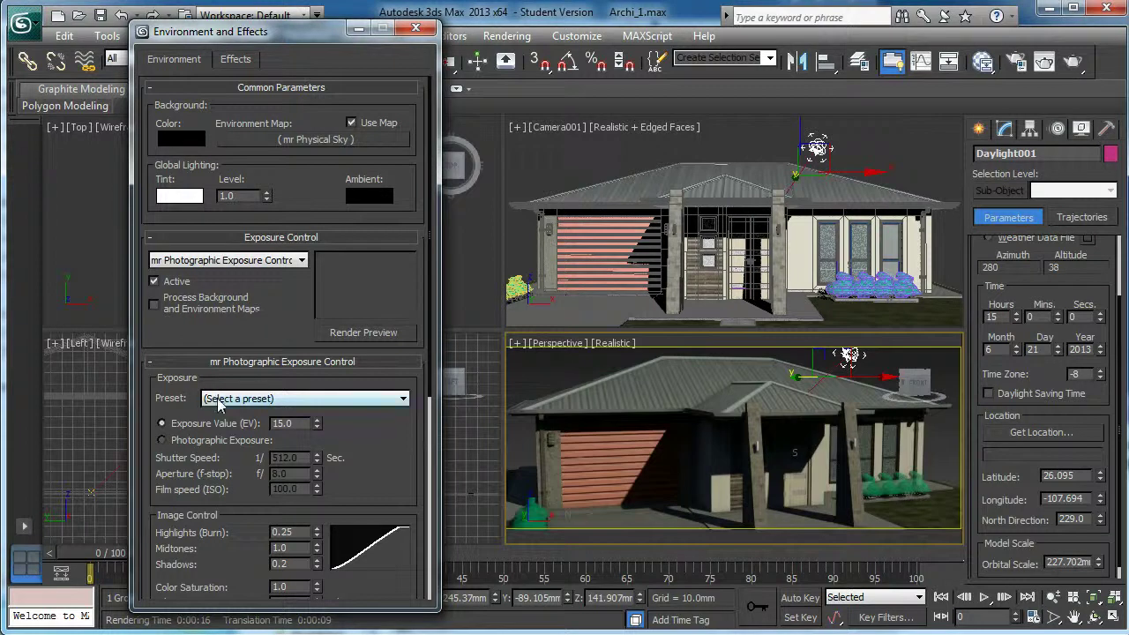
pyautogui.click(375, 336)
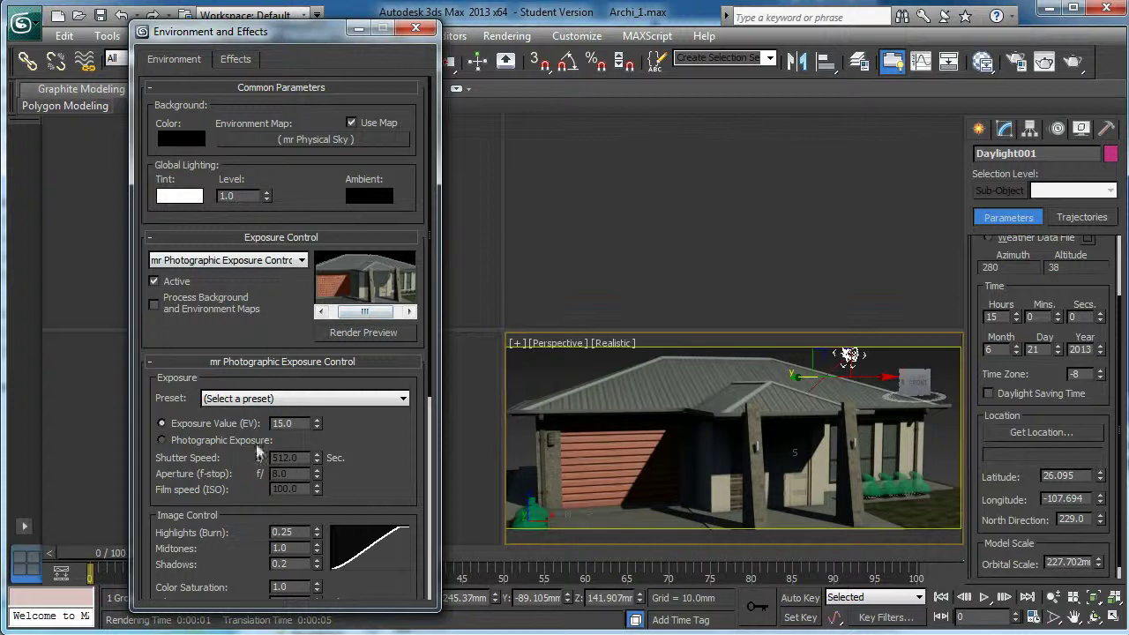
# - Try darker and brighter exposure values, set the Exposure Value (EV) to 14, and close the environment settings
pyautogui.click(317, 427)
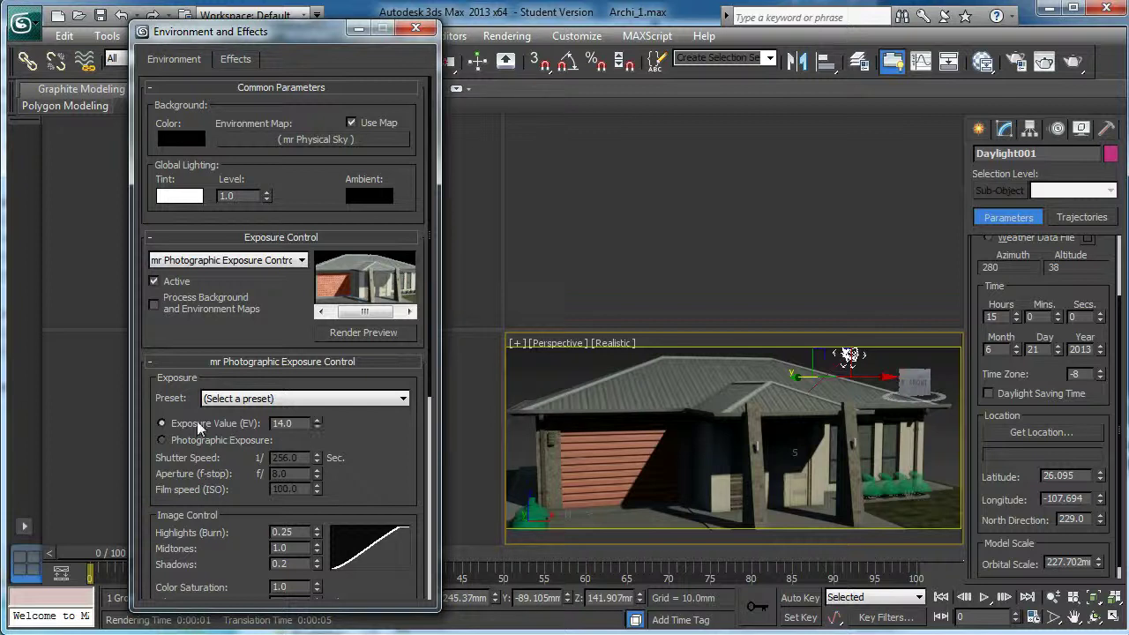
pyautogui.click(317, 428)
pyautogui.click(316, 427)
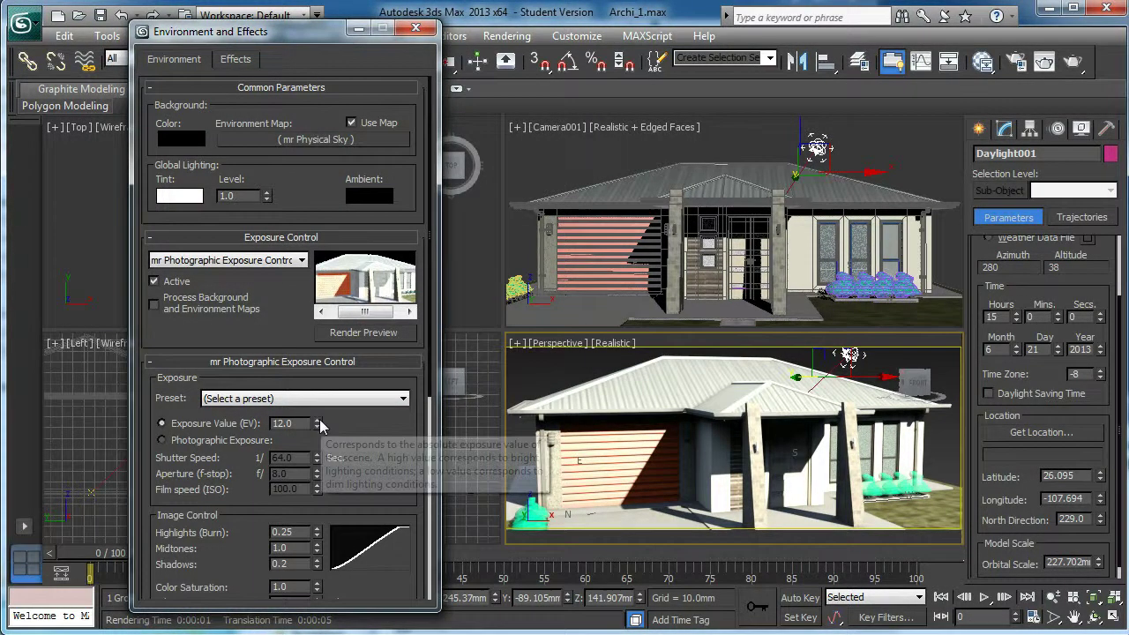
pyautogui.click(316, 420)
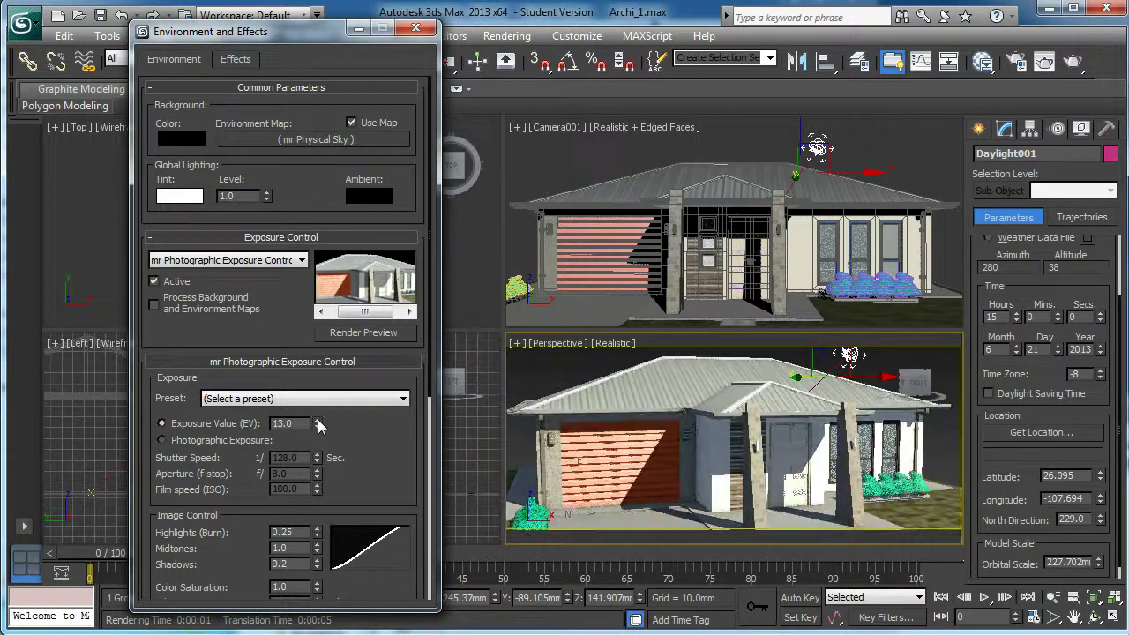
pyautogui.click(318, 420)
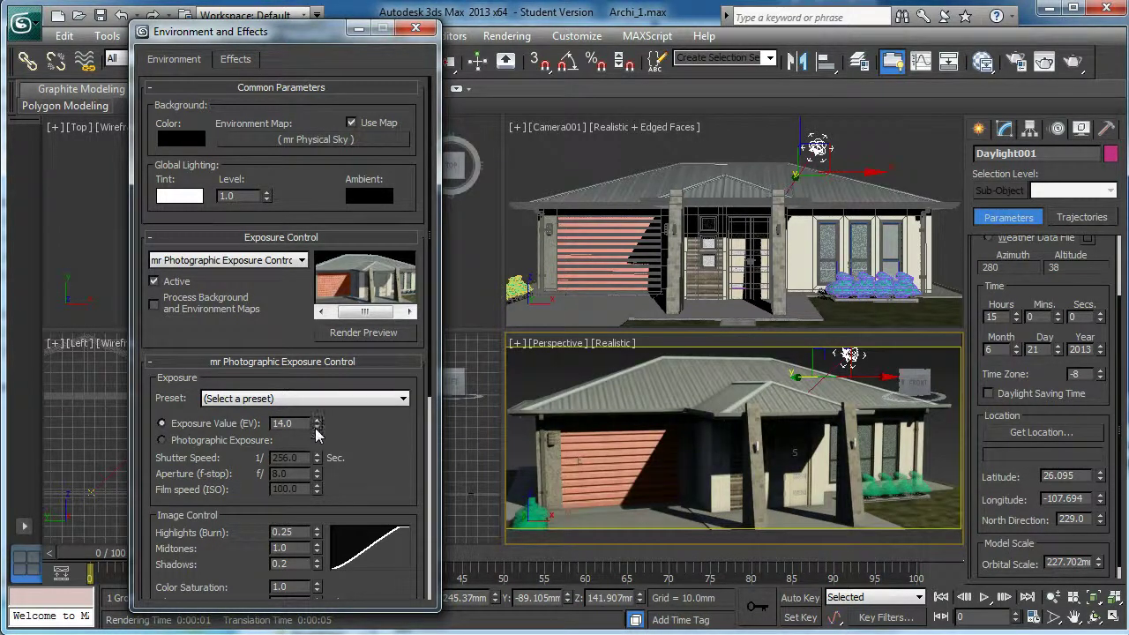
pyautogui.click(316, 428)
pyautogui.click(318, 419)
pyautogui.click(417, 30)
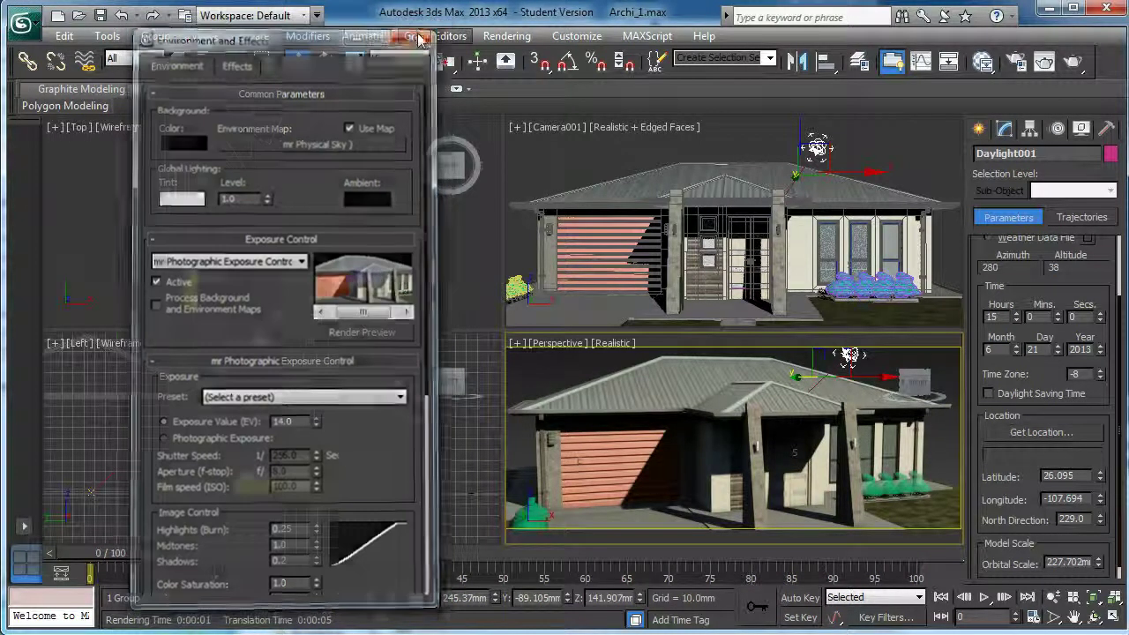
# - Render the Camera001 view to check the new sun position and exposure
pyautogui.click(1074, 63)
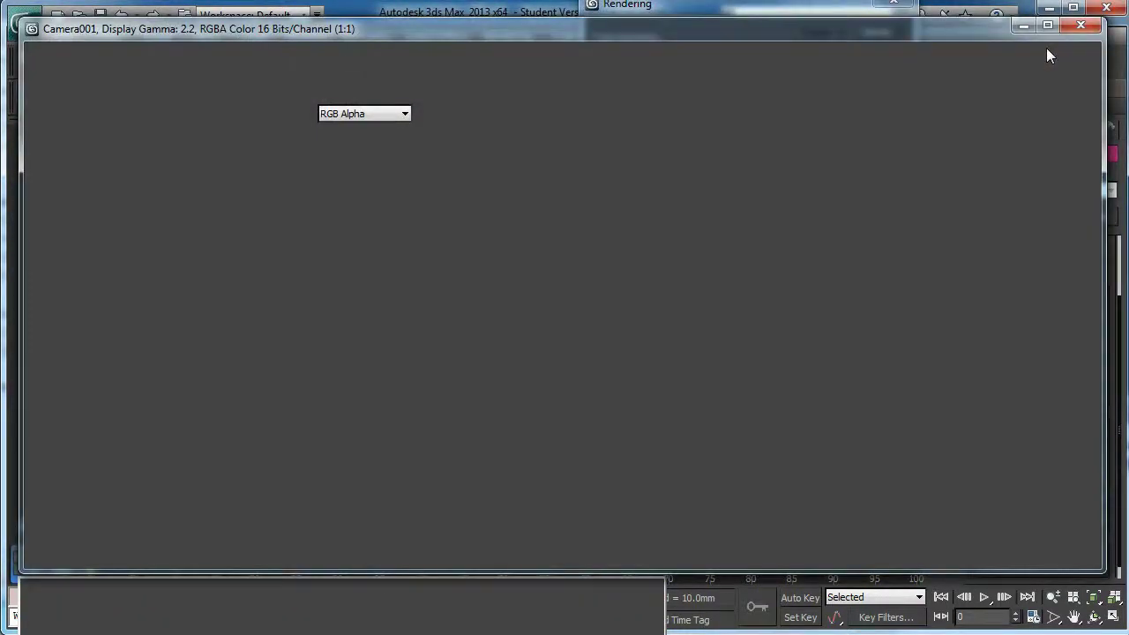